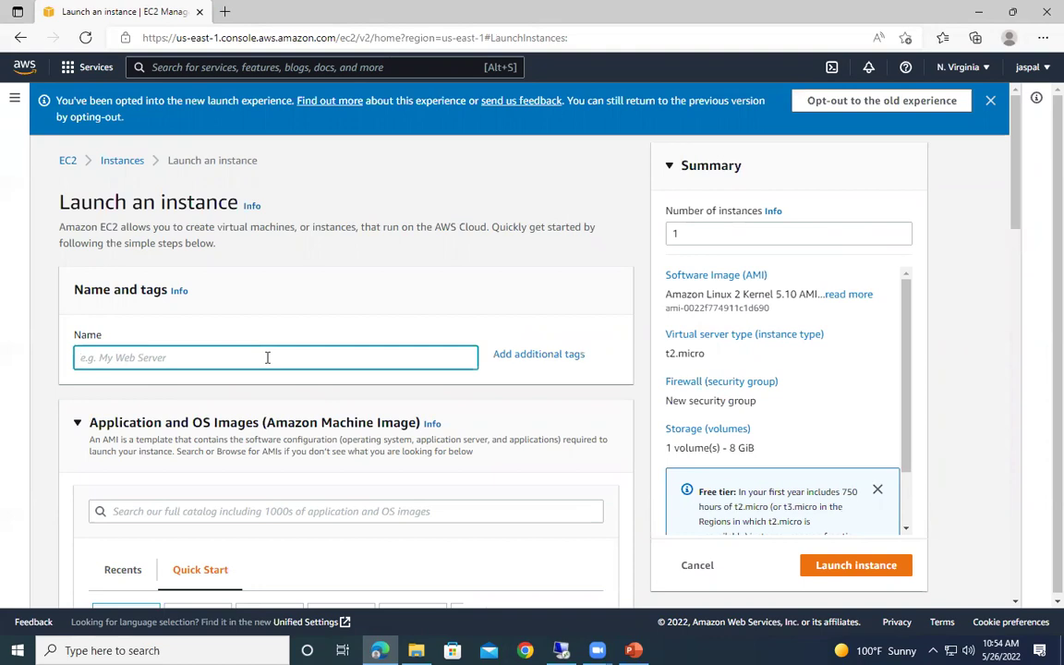
# Step: Name the new instance myec2ebs and choose the existing key pair MYEC2SSH for login
pyautogui.write('ye')
pyautogui.scroll(-3, 347, 351)
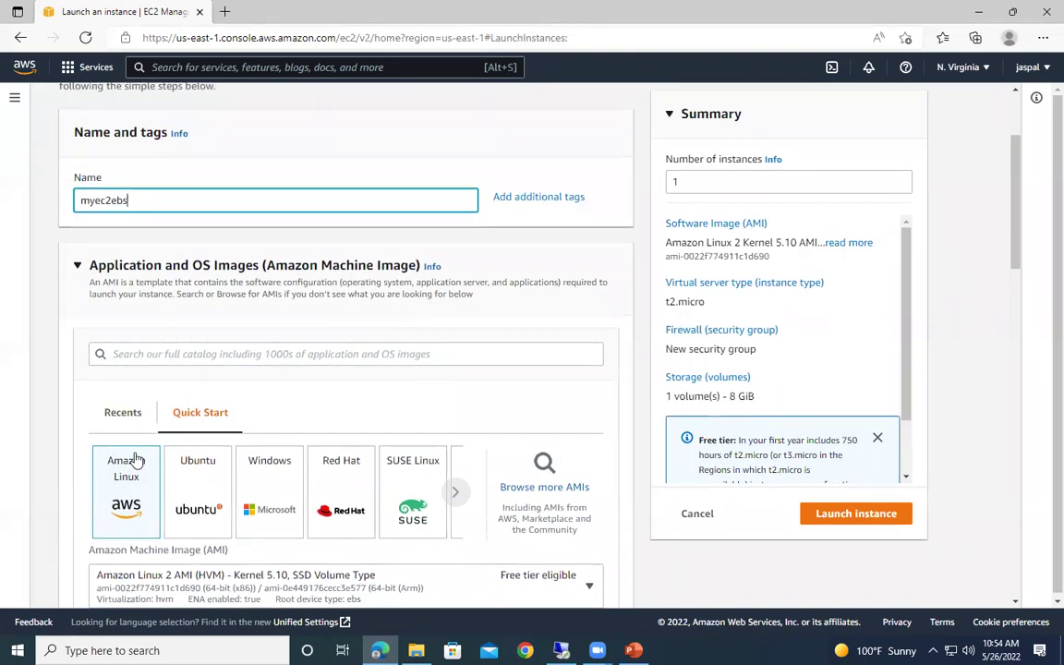
pyautogui.scroll(-3, 131, 462)
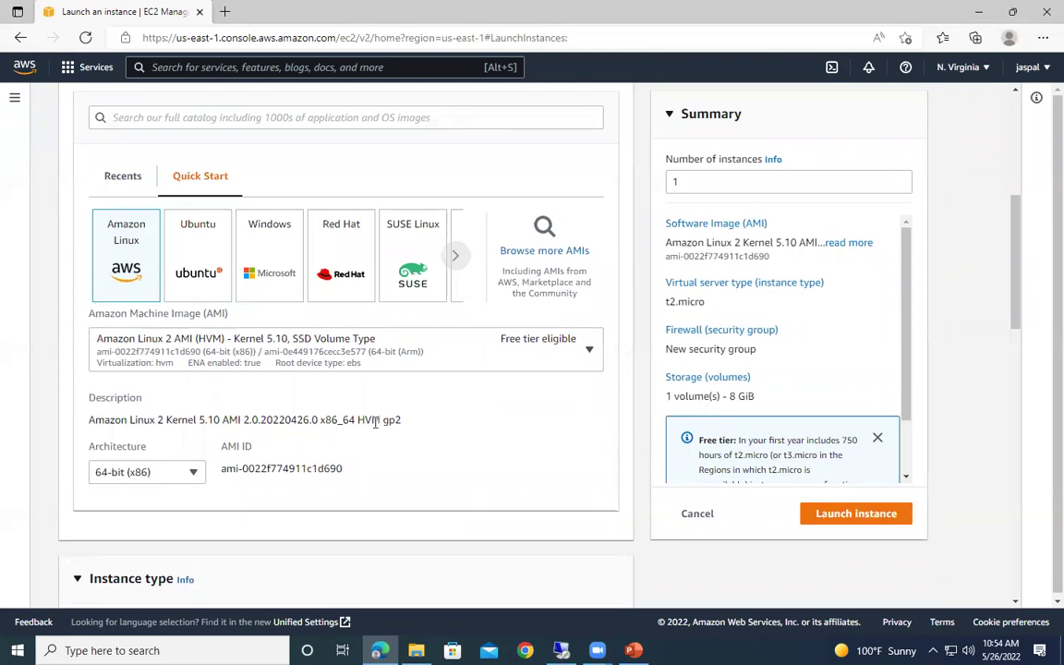
pyautogui.scroll(-4, 375, 422)
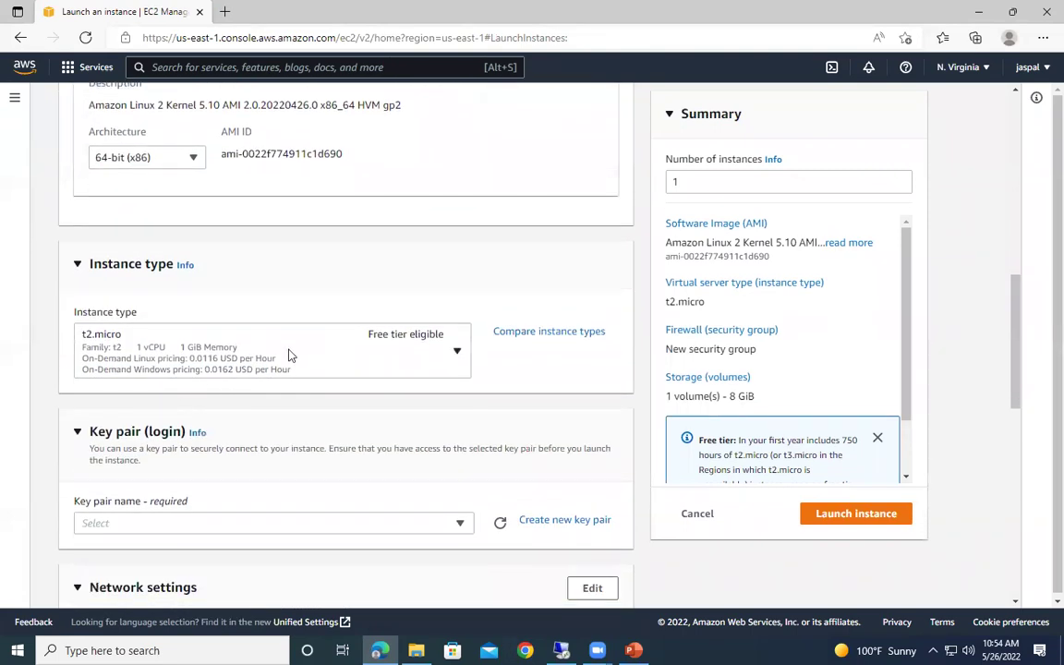
pyautogui.scroll(-1, 231, 319)
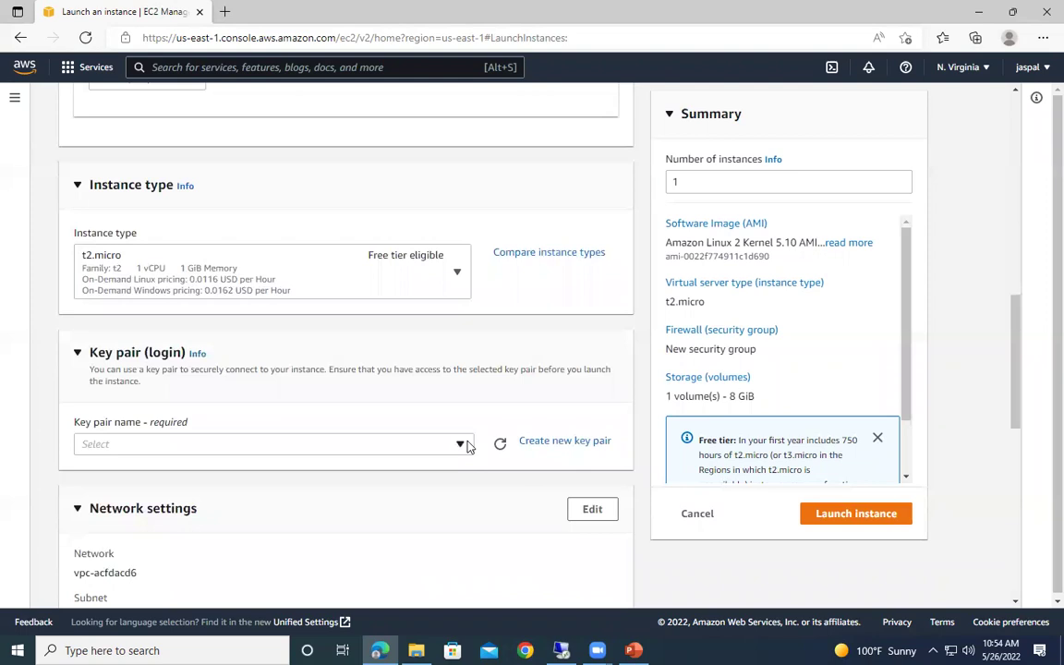
pyautogui.click(420, 446)
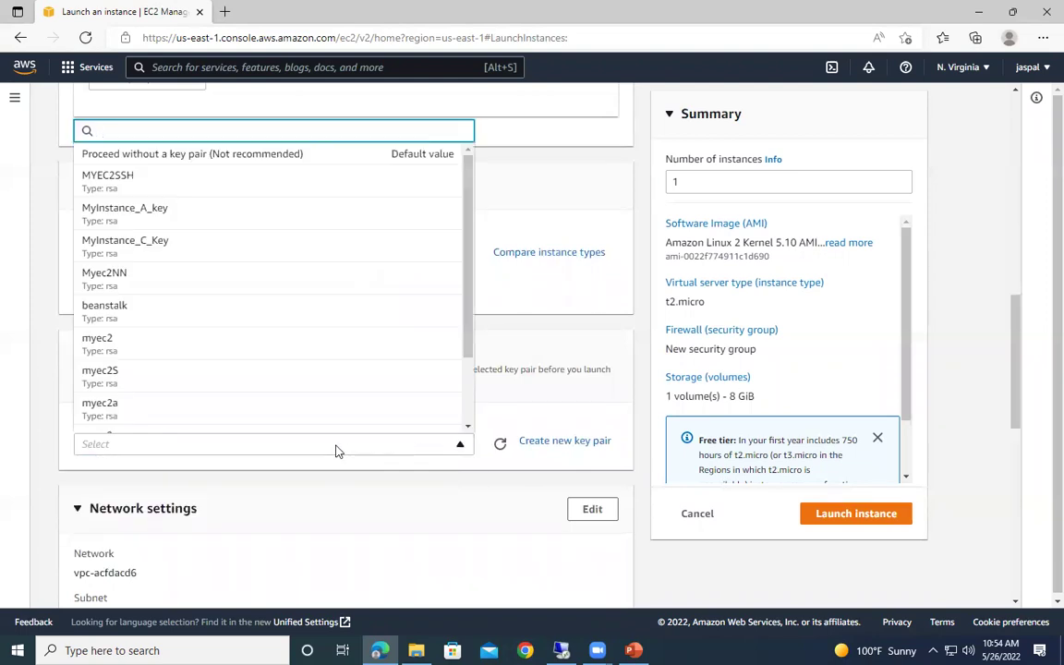
pyautogui.click(148, 189)
# Step: Switch the storage configuration to the advanced view and expand the details of the AMI root volume
pyautogui.scroll(-4, 370, 377)
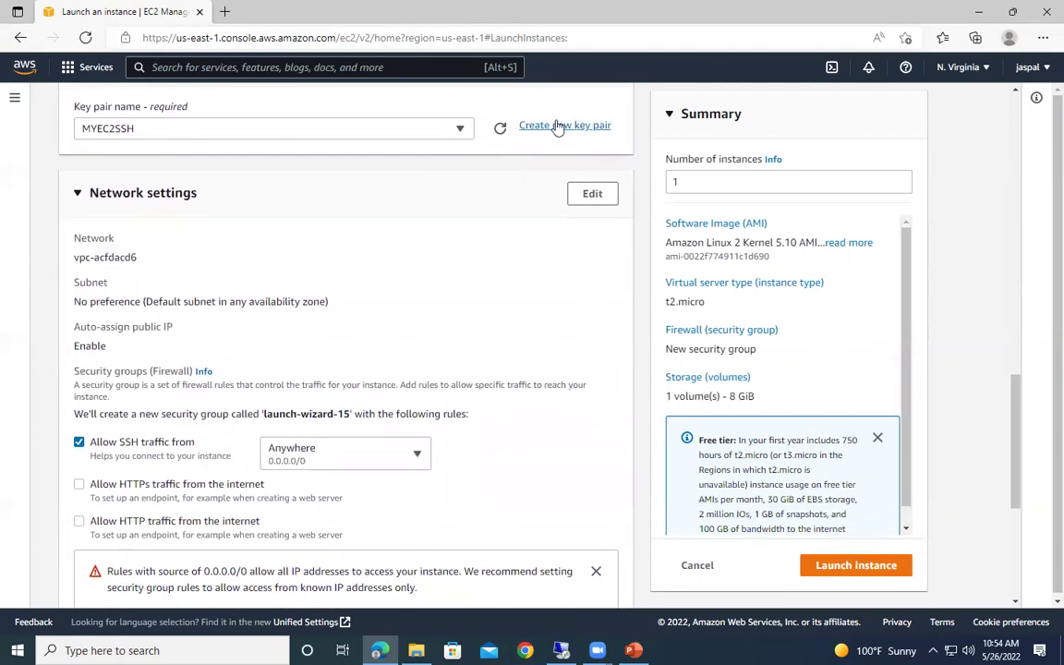
pyautogui.scroll(-2, 482, 226)
pyautogui.scroll(-3, 479, 233)
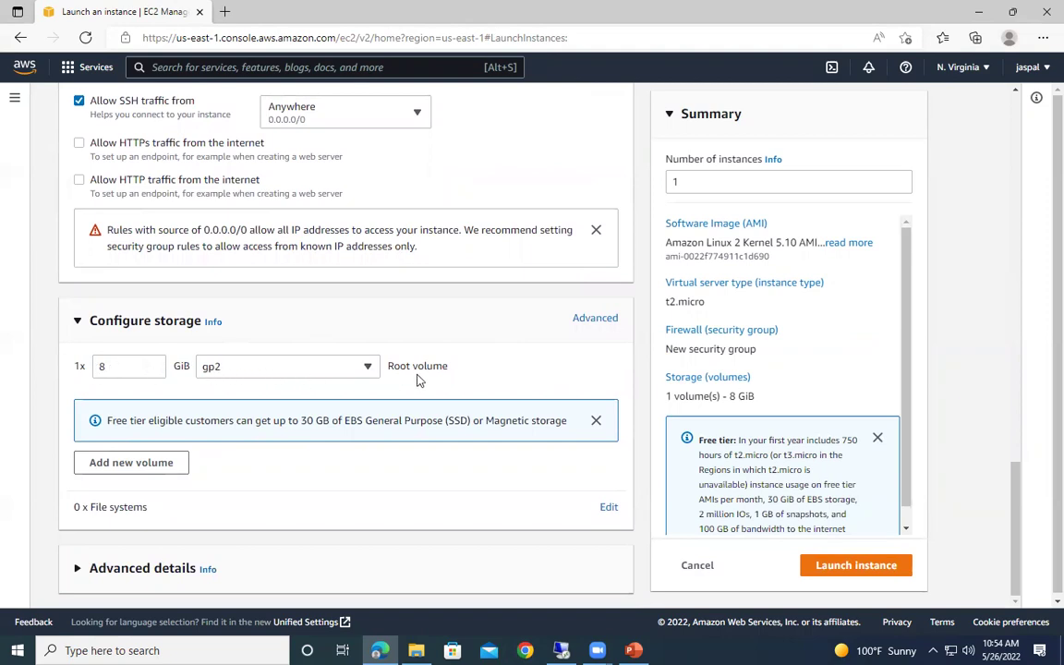
pyautogui.click(582, 319)
pyautogui.scroll(-1, 382, 414)
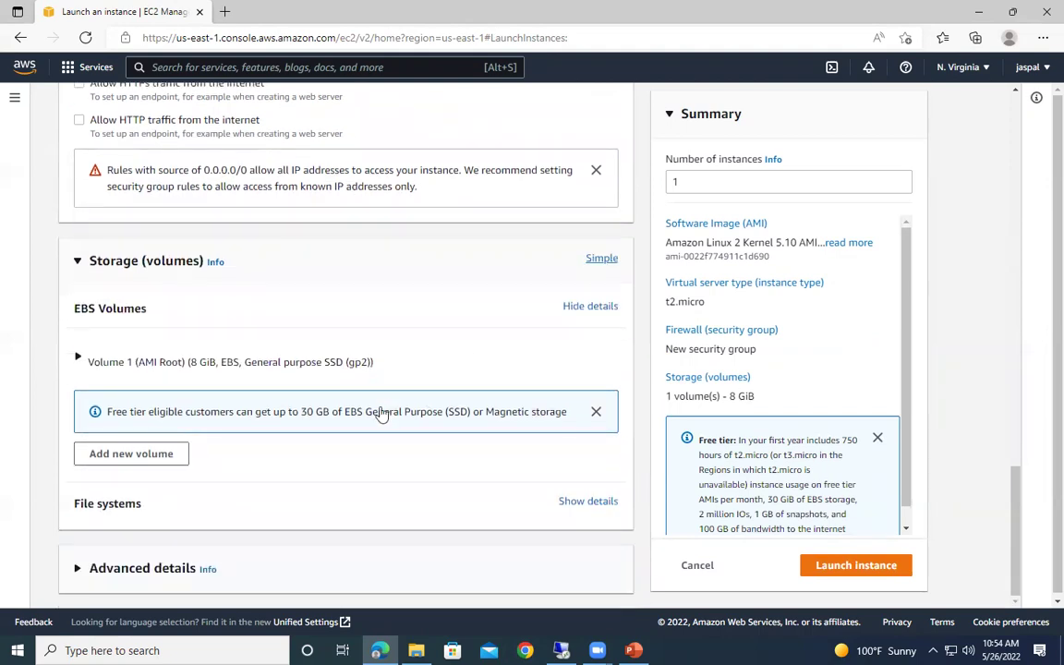
pyautogui.click(78, 362)
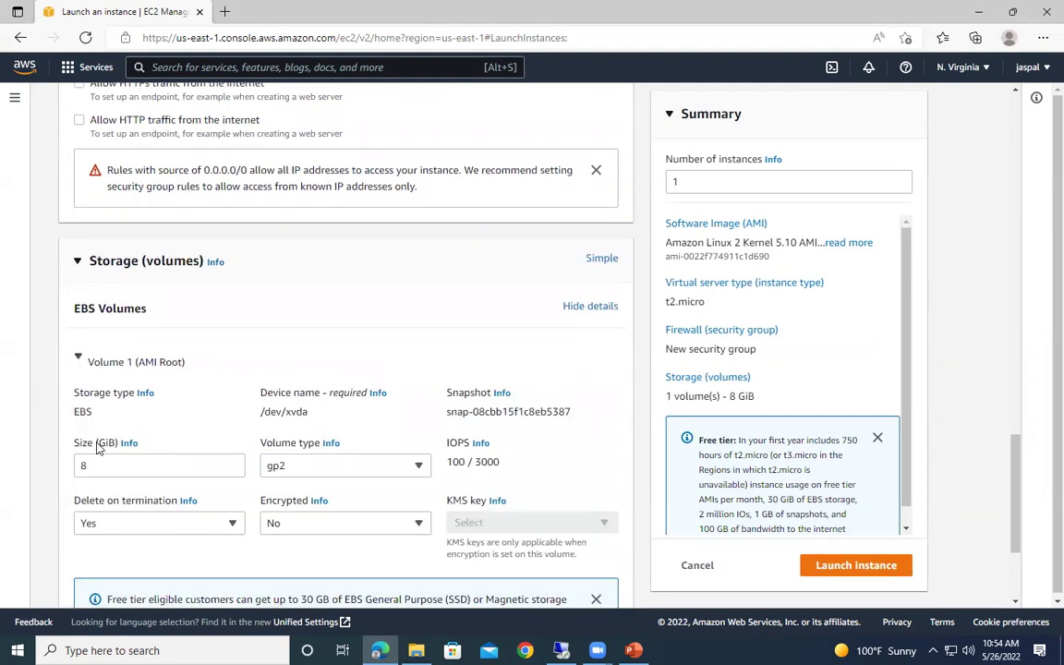
# Step: Launch the instance with the default root volume settings and go to the list of all instances
pyautogui.scroll(-3, 113, 368)
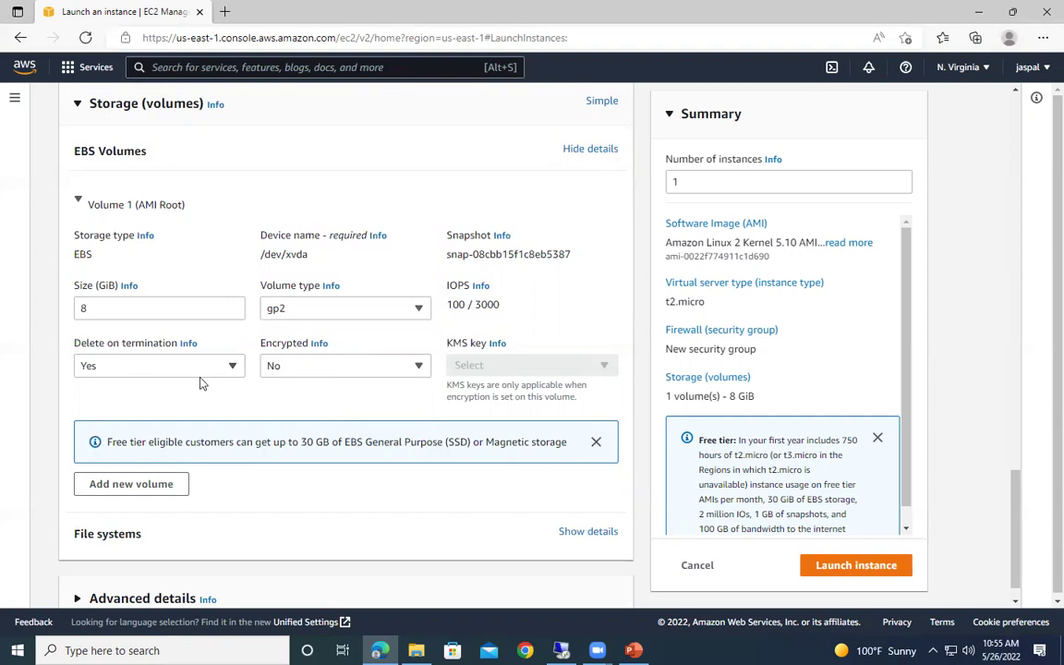
pyautogui.scroll(-1, 199, 381)
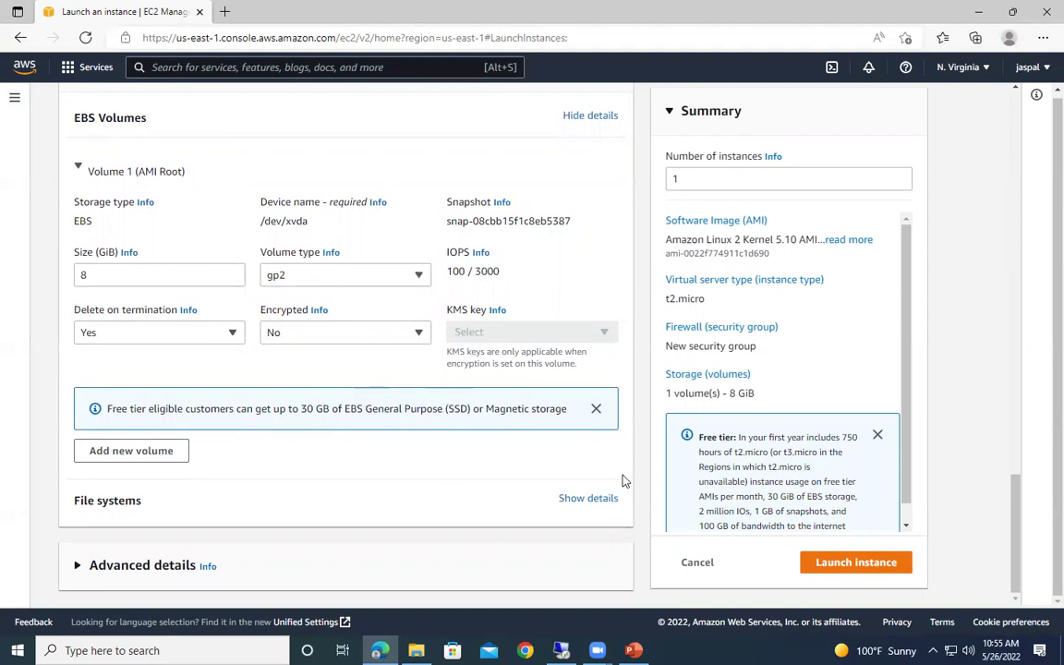
pyautogui.click(846, 562)
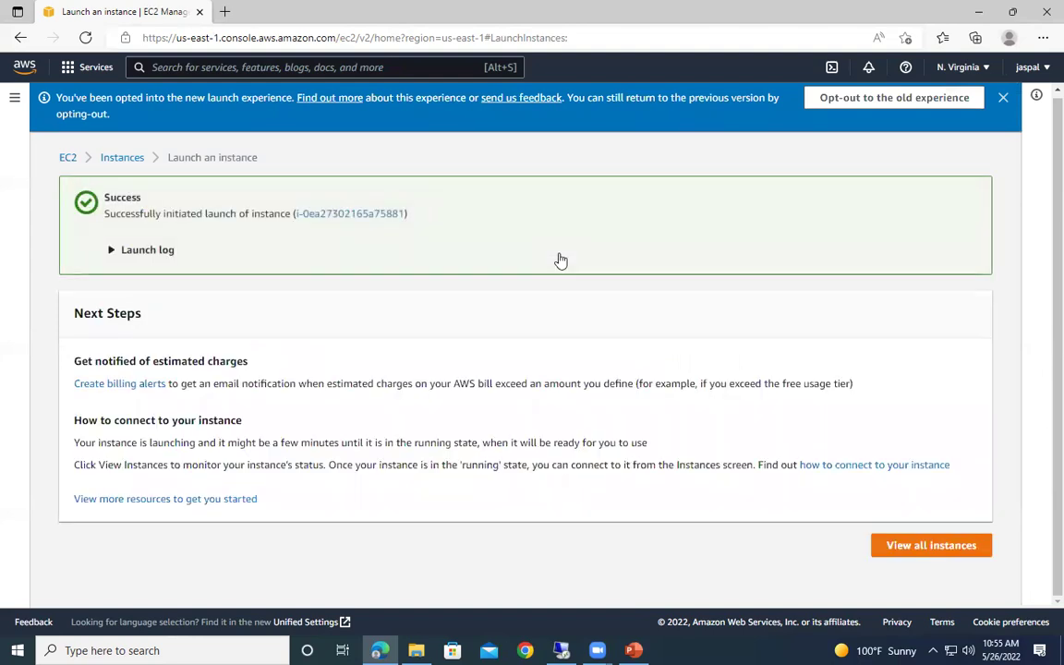
pyautogui.click(934, 546)
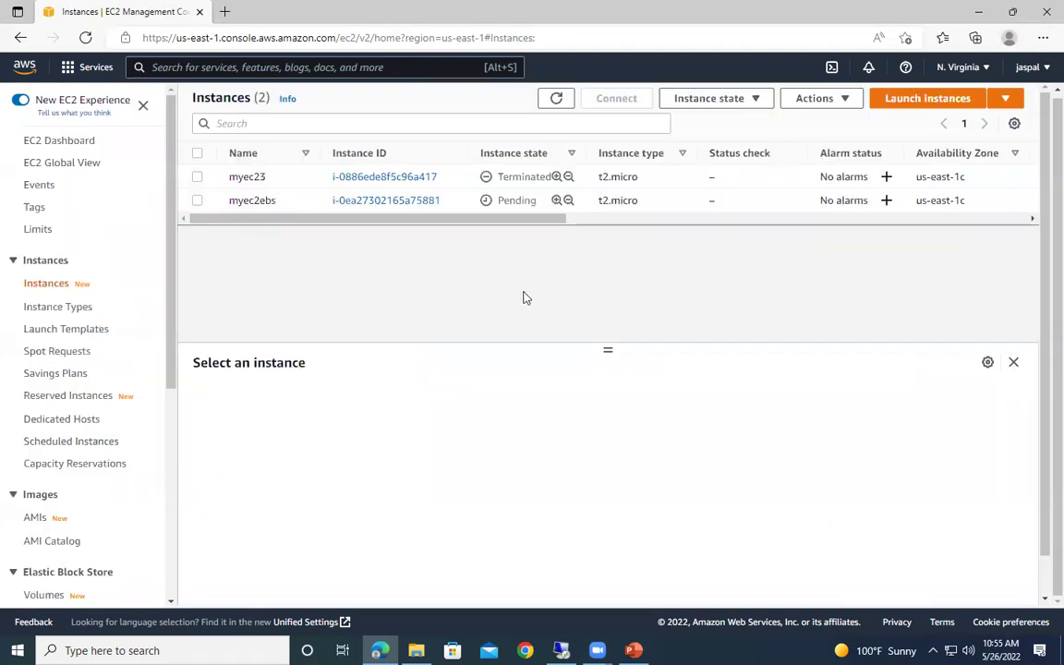
# Step: Refresh the instances list repeatedly until the myec2ebs instance is running
pyautogui.click(555, 100)
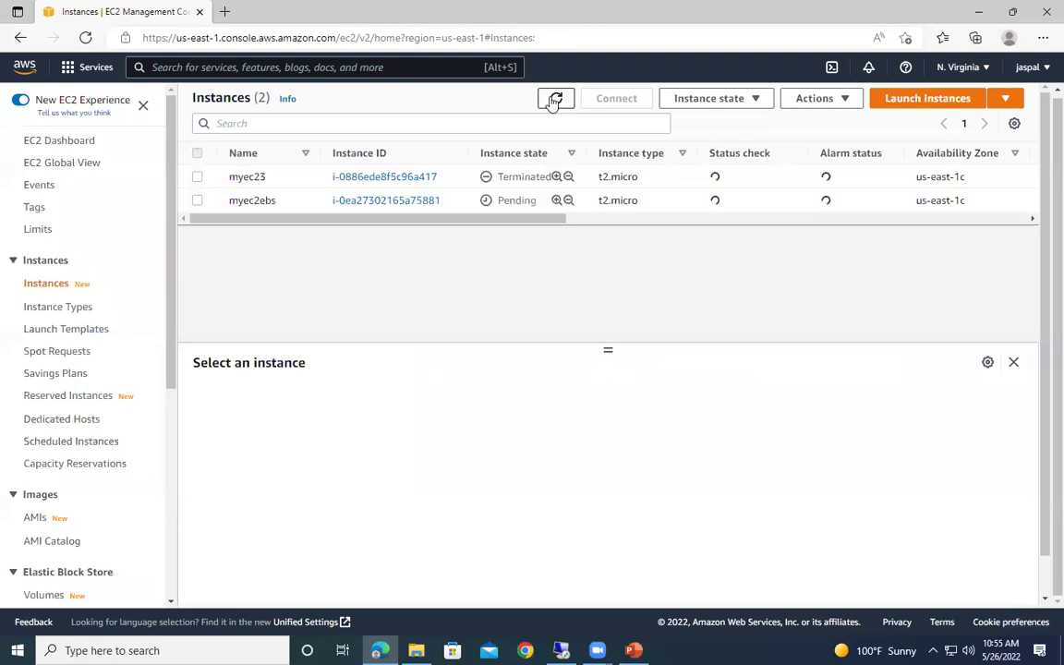
pyautogui.click(554, 101)
pyautogui.click(554, 101)
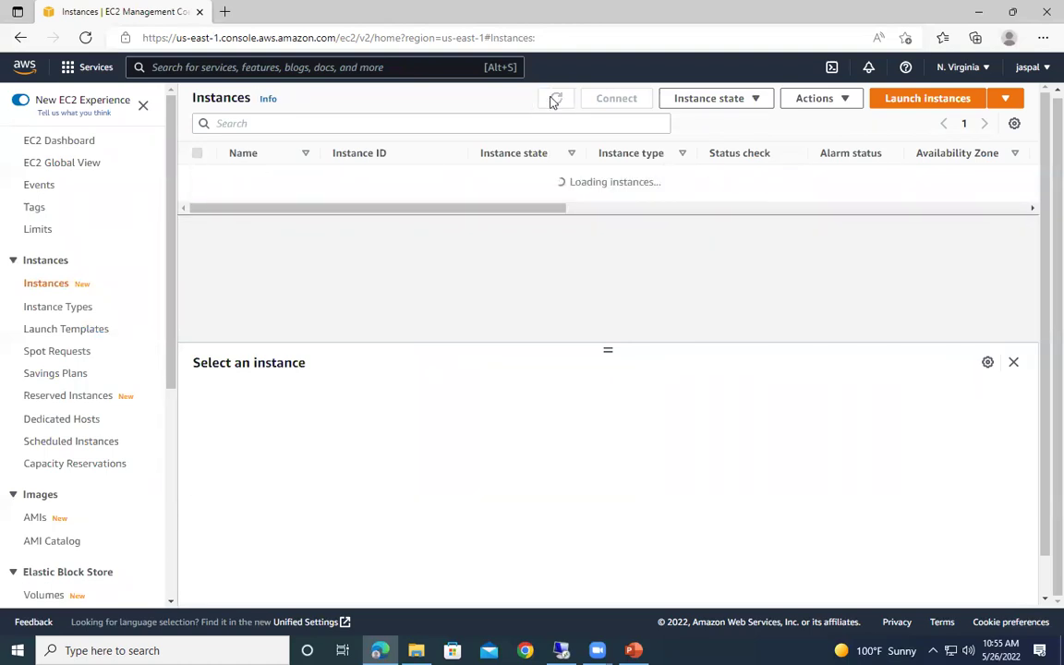
pyautogui.click(554, 100)
pyautogui.click(554, 100)
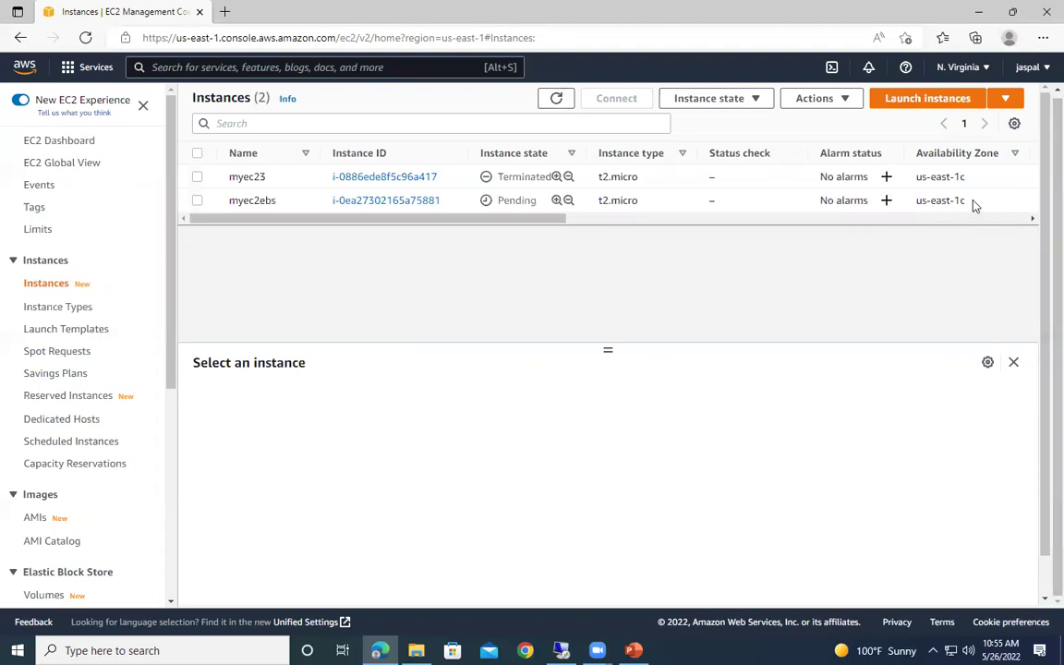
pyautogui.doubleClick(556, 104)
pyautogui.click(556, 104)
pyautogui.click(556, 104)
pyautogui.click(556, 105)
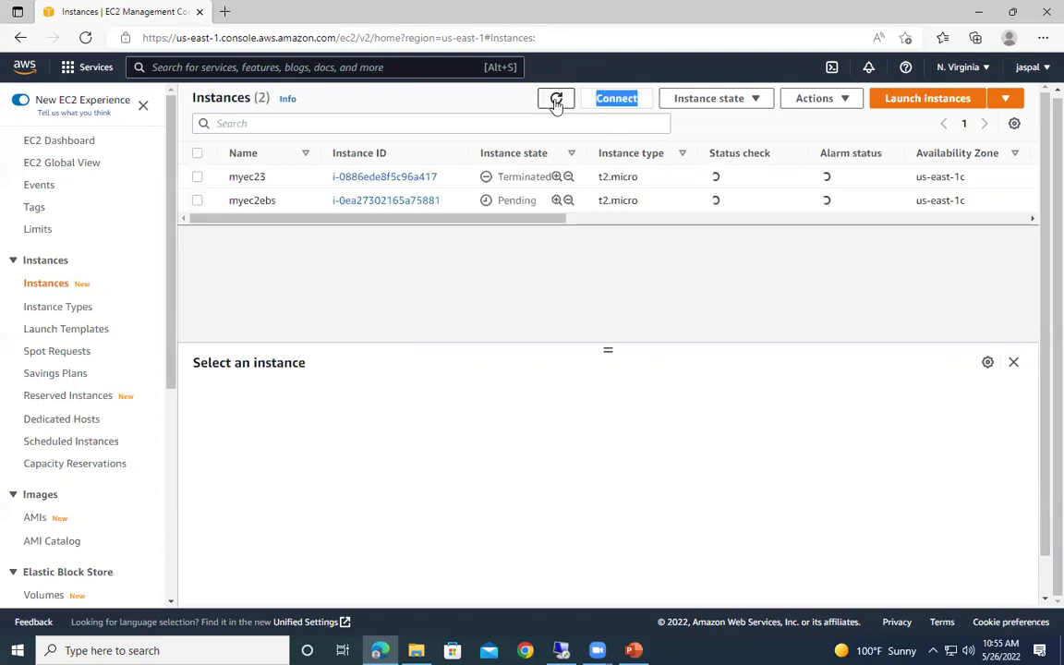
pyautogui.click(556, 100)
pyautogui.click(556, 99)
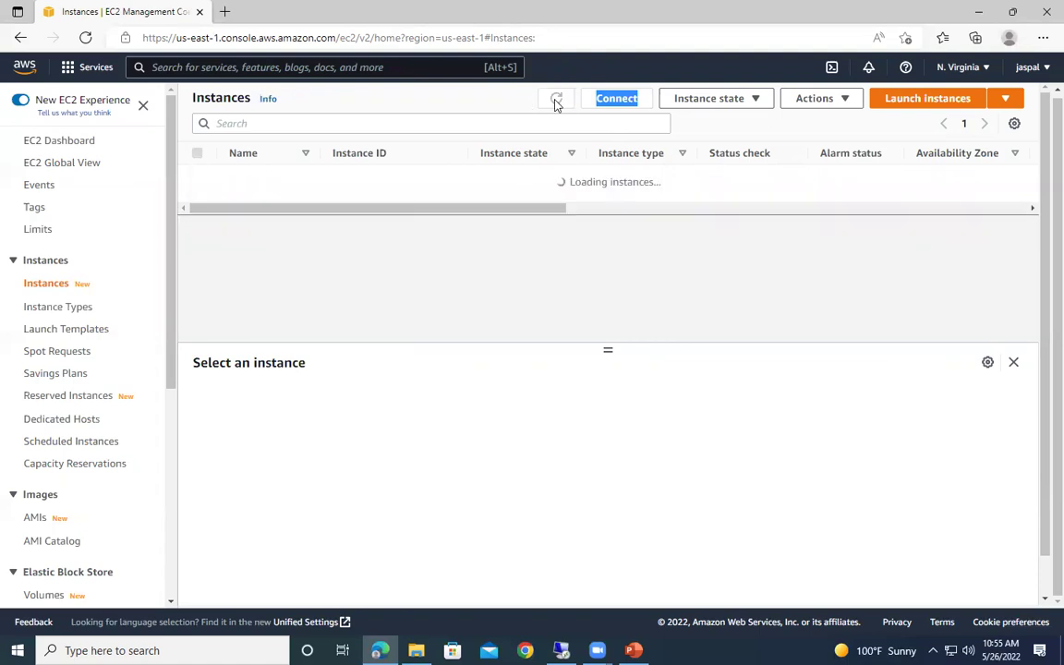
pyautogui.click(556, 99)
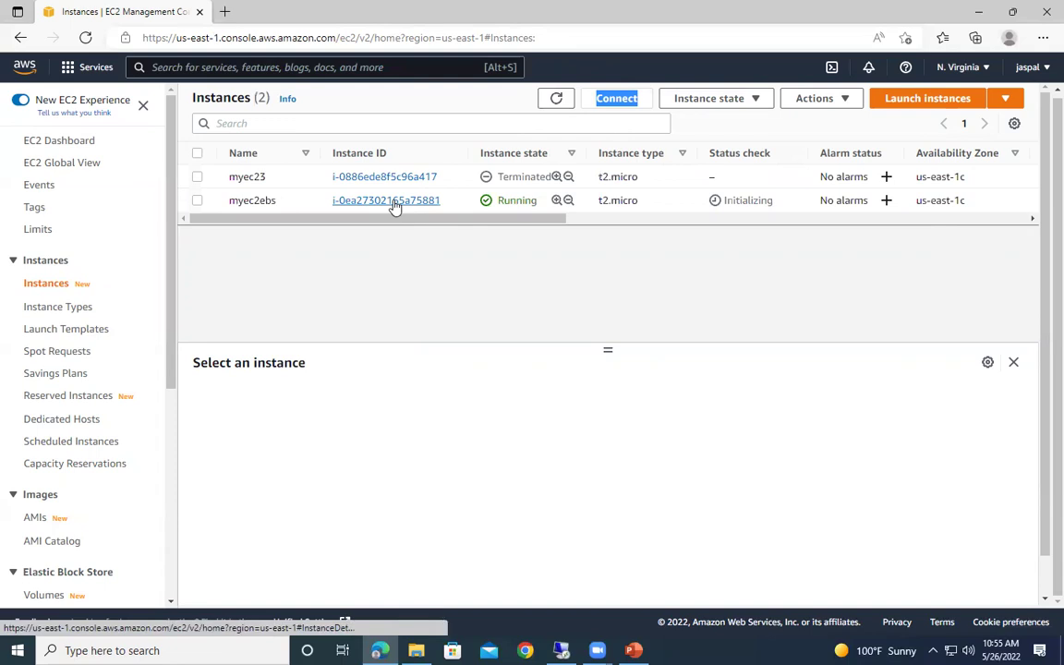
# Step: Open the details of the myec2ebs instance and show its storage information with the block devices
pyautogui.click(394, 201)
pyautogui.scroll(-4, 388, 317)
pyautogui.scroll(2, 388, 317)
pyautogui.click(454, 265)
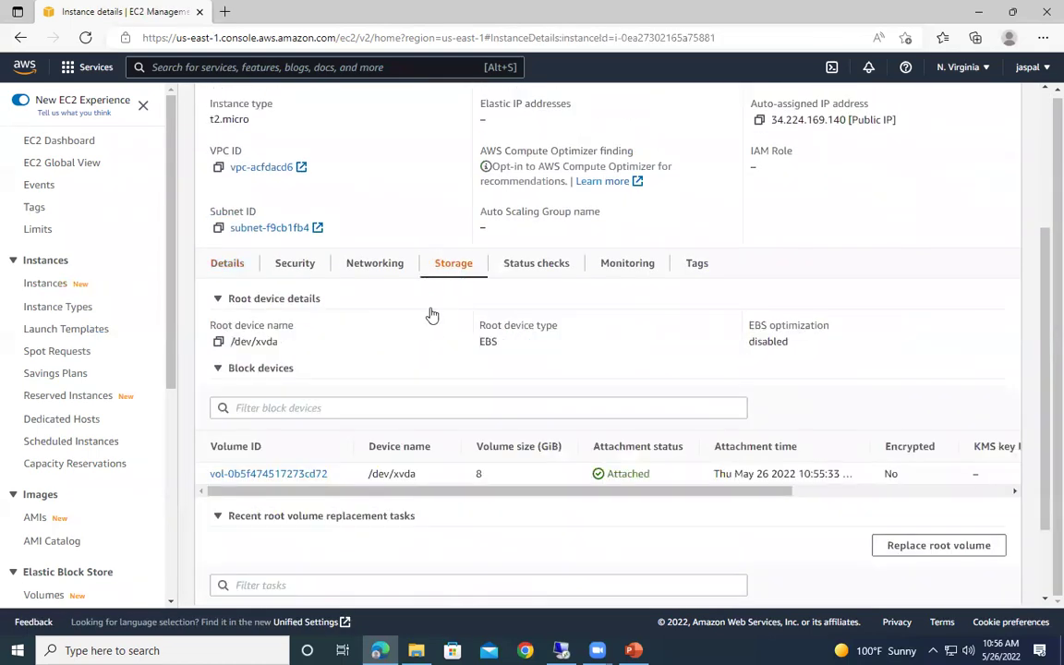
pyautogui.scroll(-2, 267, 418)
# Step: Examine the attached block device's volume size and its delete-on-termination setting
pyautogui.click(268, 365)
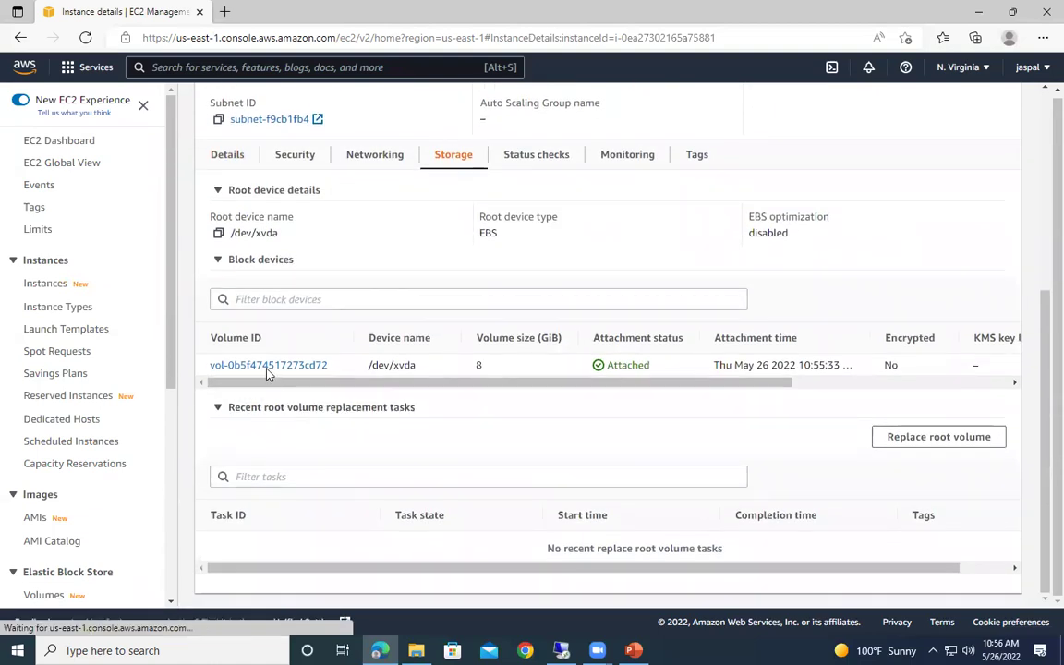
pyautogui.moveTo(369, 365); pyautogui.dragTo(501, 366)
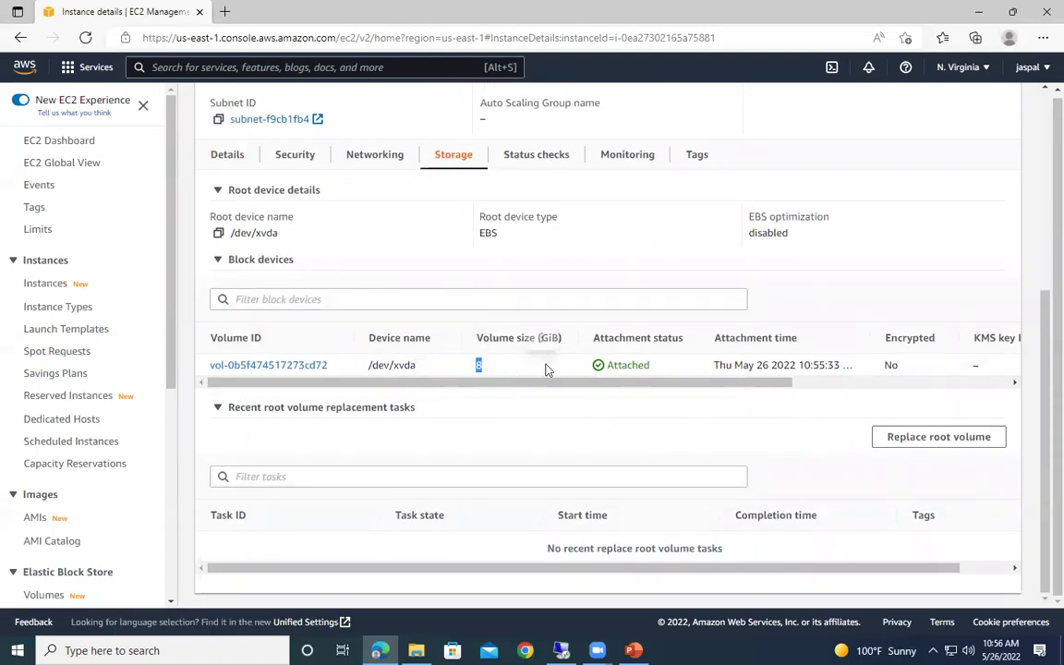
pyautogui.moveTo(723, 390); pyautogui.dragTo(956, 369)
pyautogui.tripleClick(908, 338)
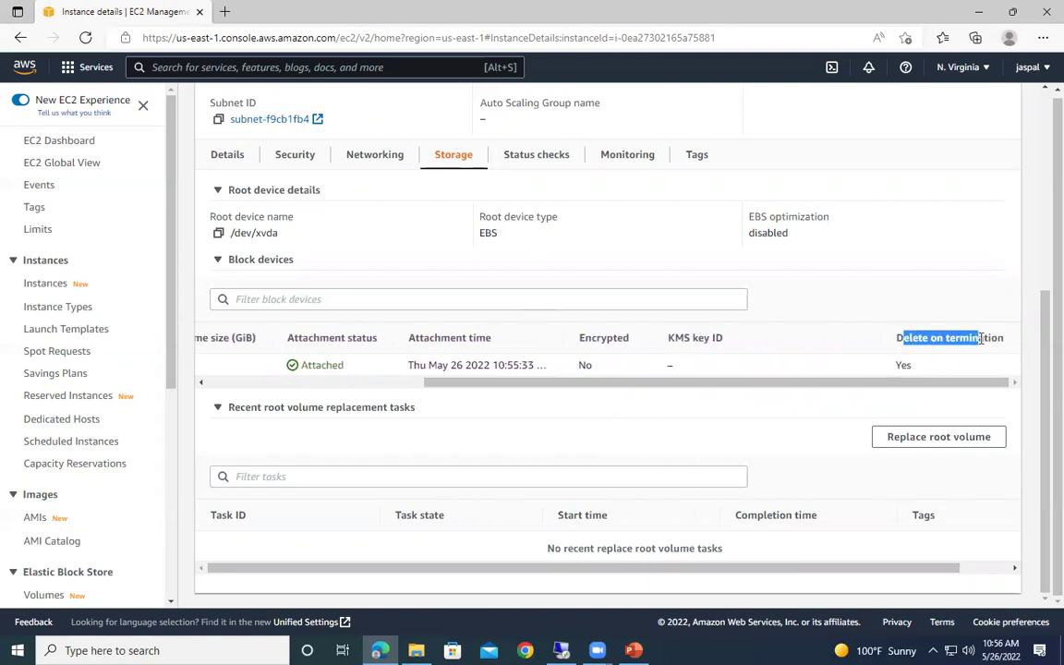
pyautogui.doubleClick(903, 365)
pyautogui.moveTo(759, 387); pyautogui.dragTo(298, 331)
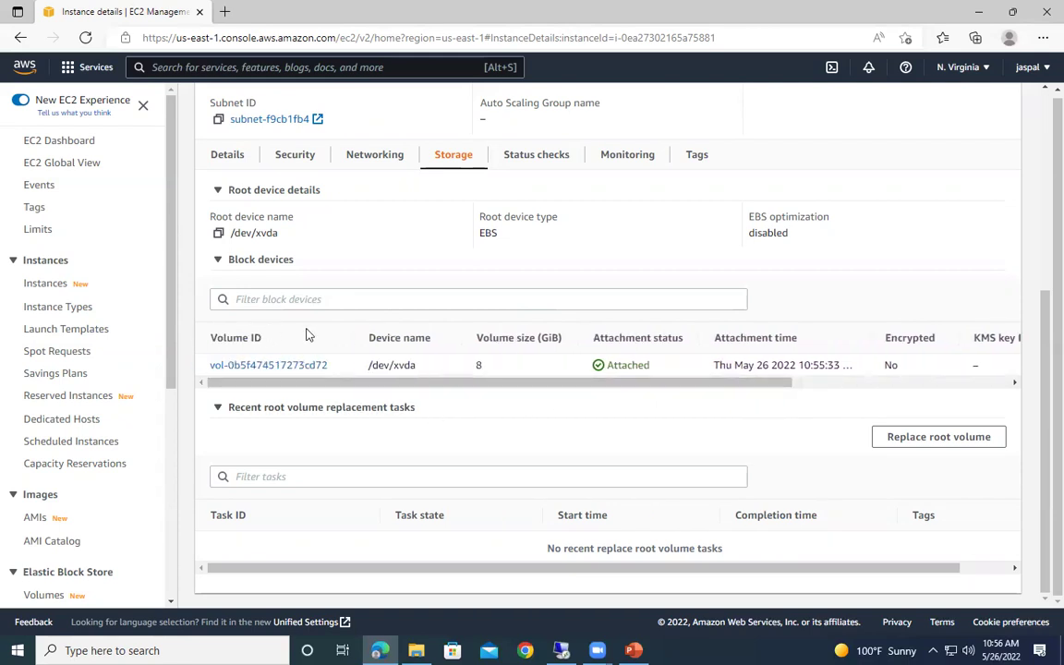
# Step: Open the Elastic Block Store volumes list and widen its Snapshot column to show the full ID
pyautogui.scroll(-5, 115, 319)
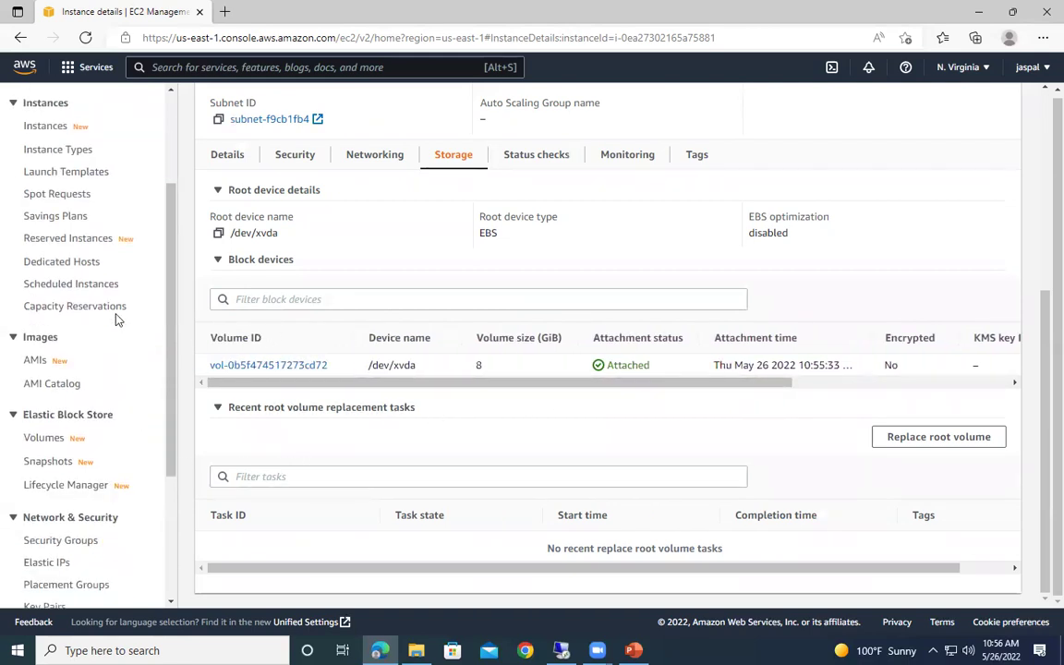
pyautogui.click(52, 280)
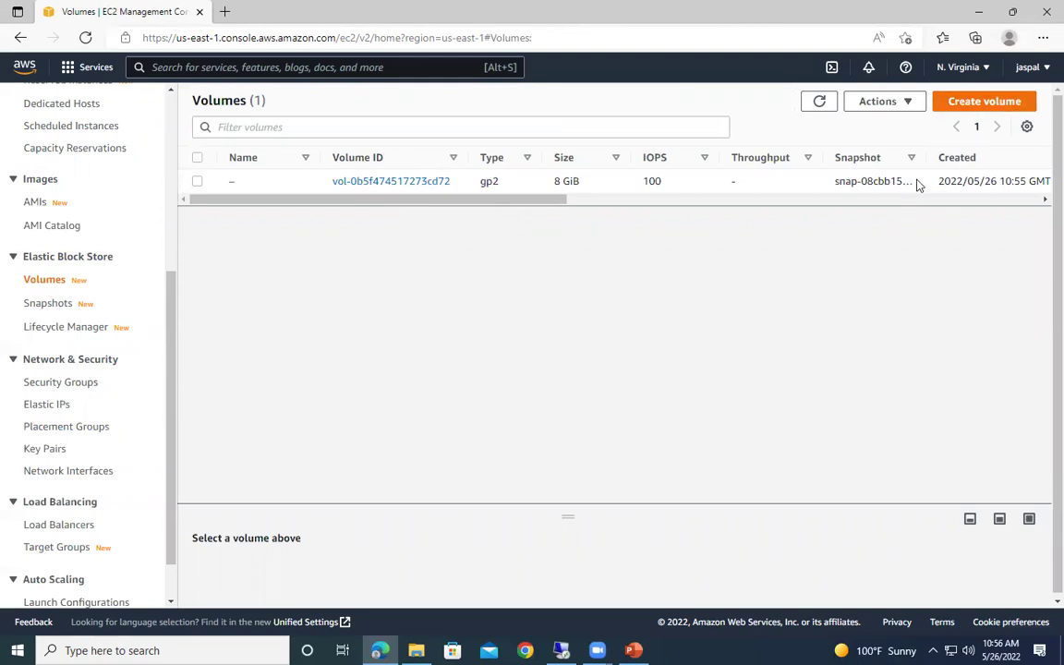
pyautogui.moveTo(923, 155); pyautogui.dragTo(971, 157)
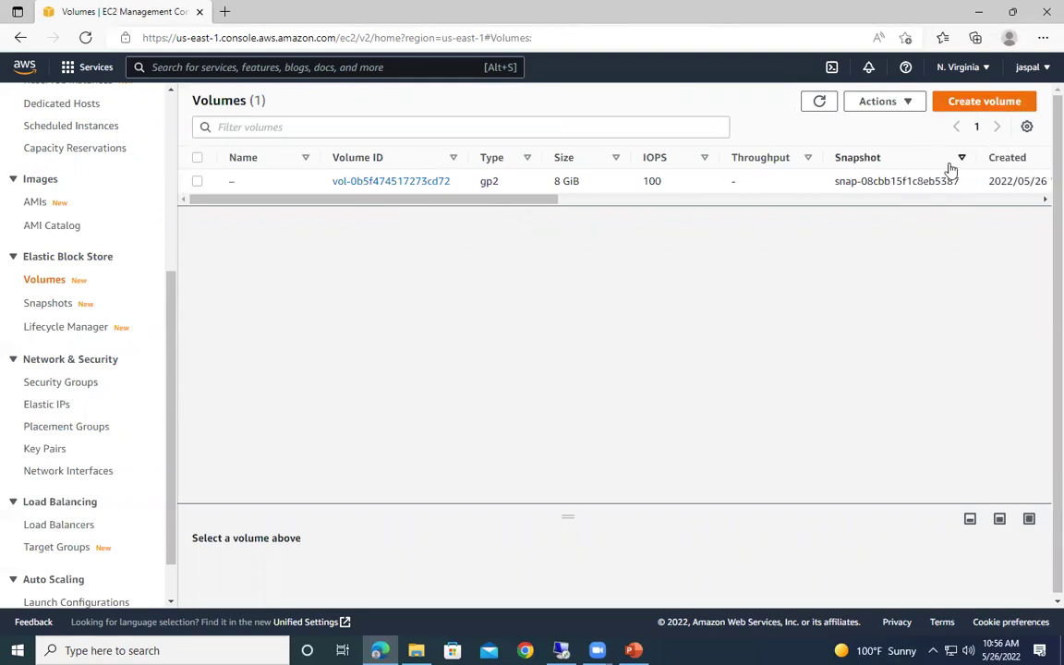
# Step: Start creating a new EBS volume with a size of 2 GiB, keeping the type General Purpose SSD (gp2)
pyautogui.click(955, 107)
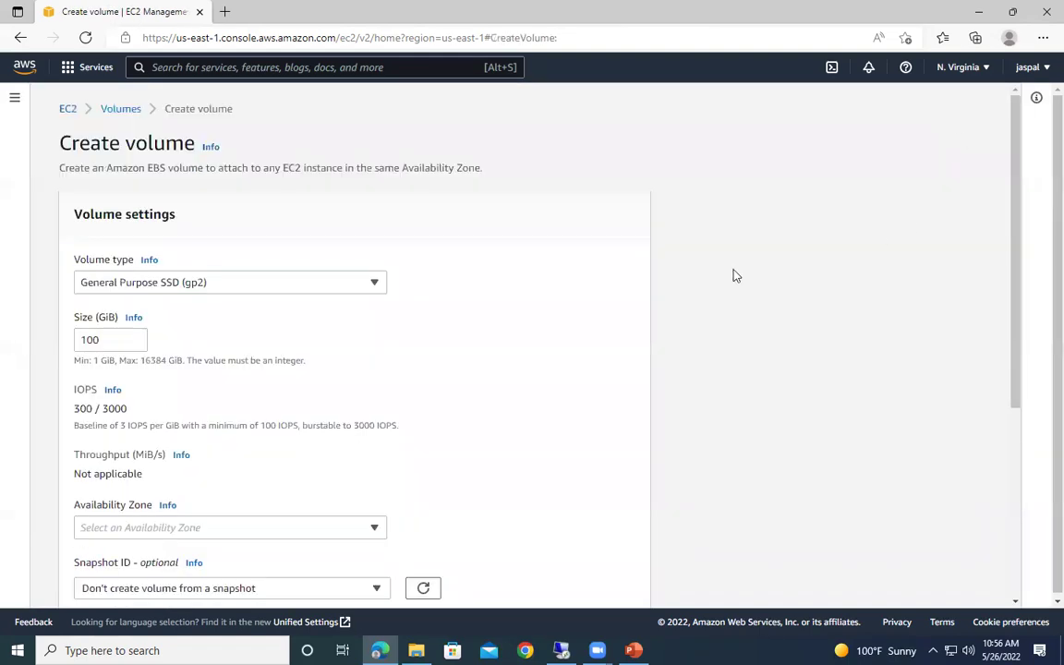
pyautogui.moveTo(105, 342); pyautogui.dragTo(51, 346)
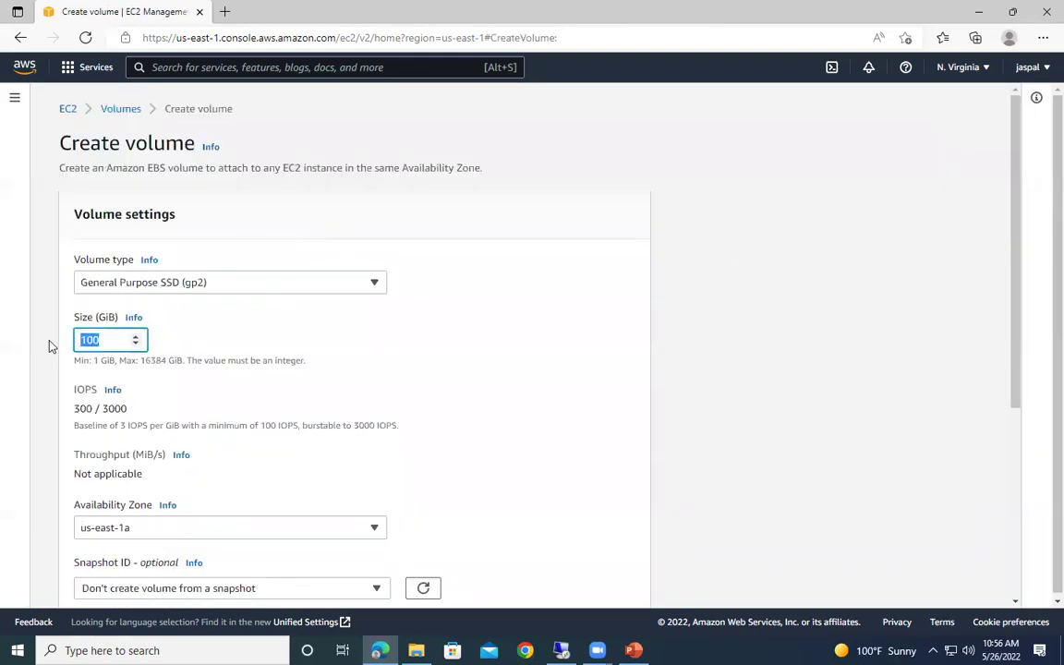
pyautogui.write('2')
pyautogui.click(207, 283)
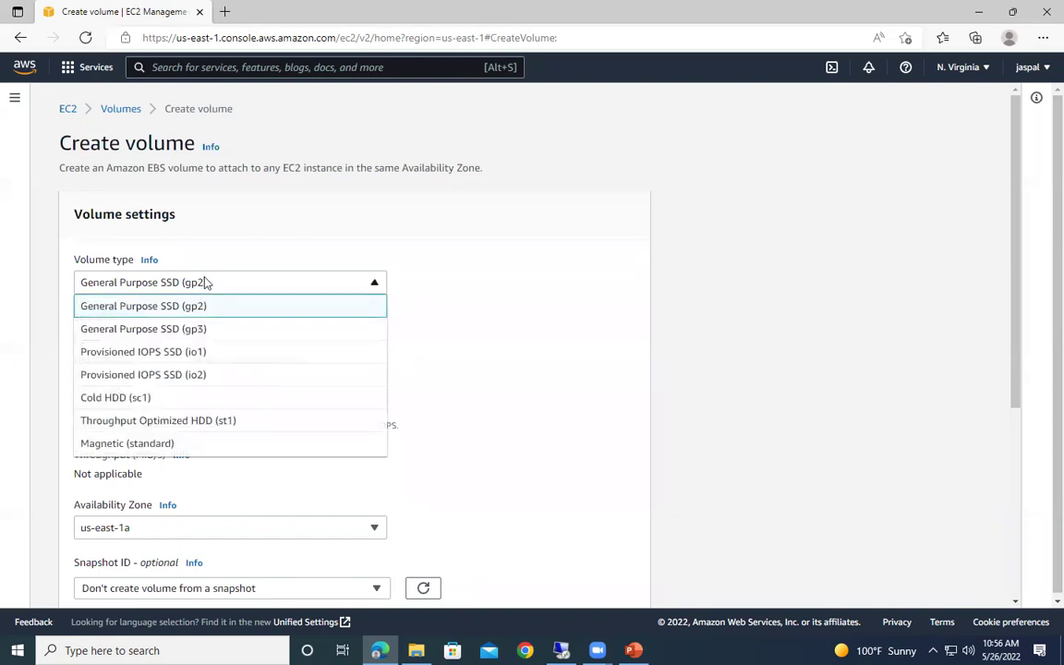
pyautogui.click(579, 322)
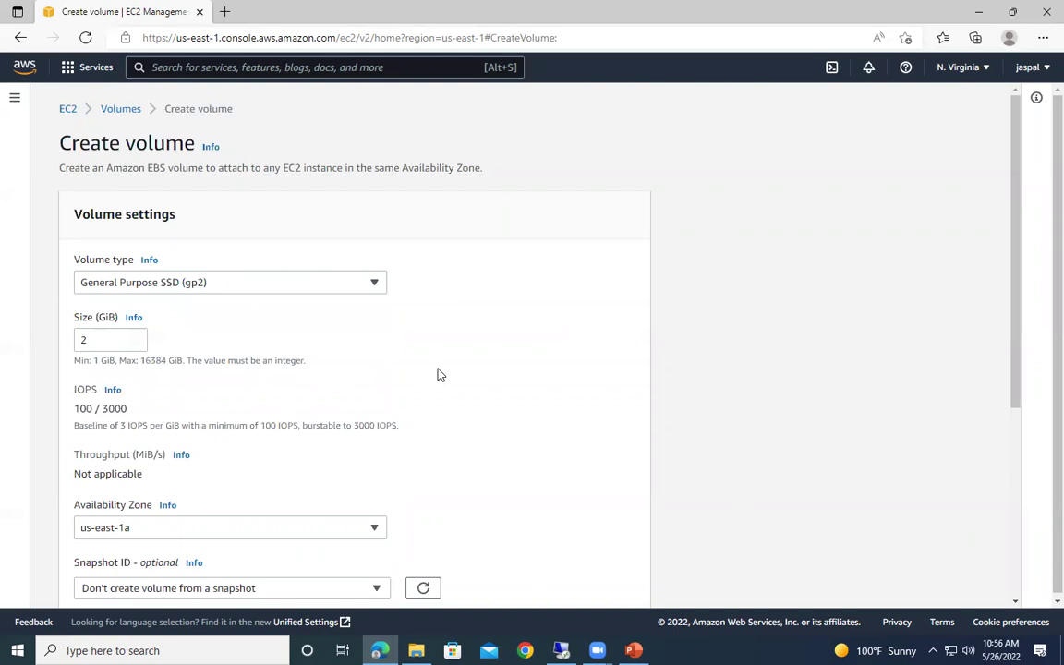
# Step: Set the volume's Availability Zone to us-east-1c and create it without a snapshot, encryption or tags
pyautogui.scroll(-1, 774, 570)
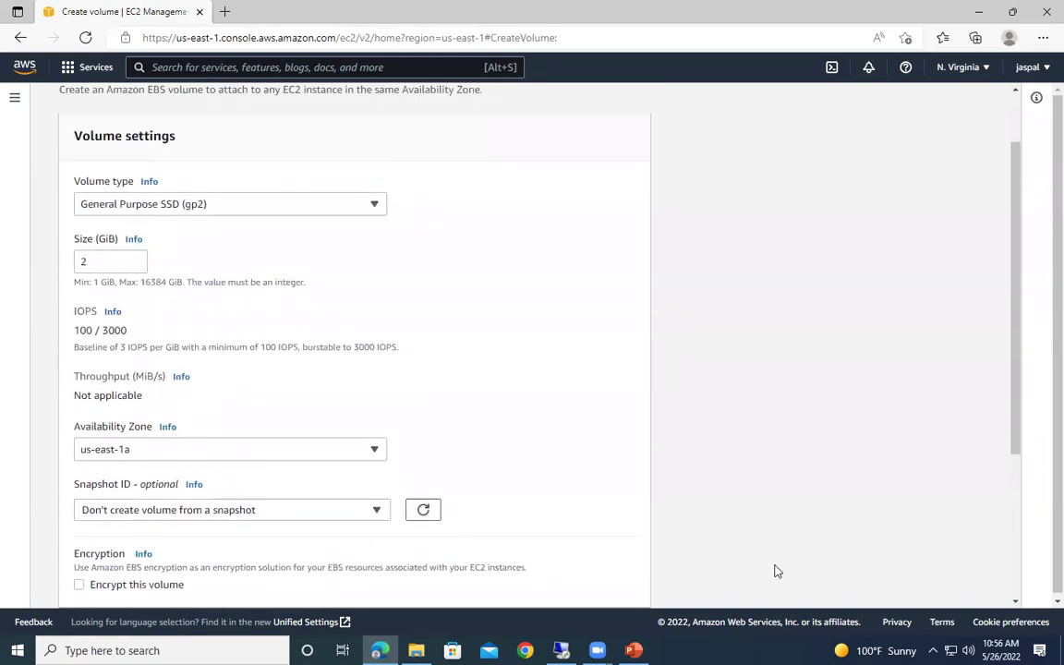
pyautogui.click(888, 385)
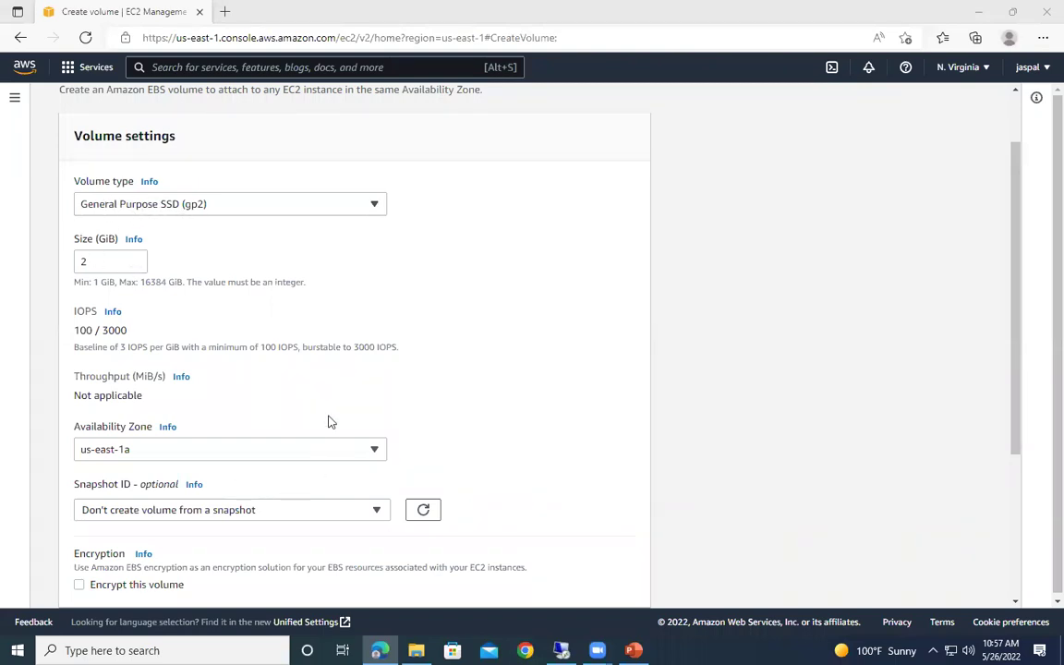
pyautogui.scroll(-2, 329, 422)
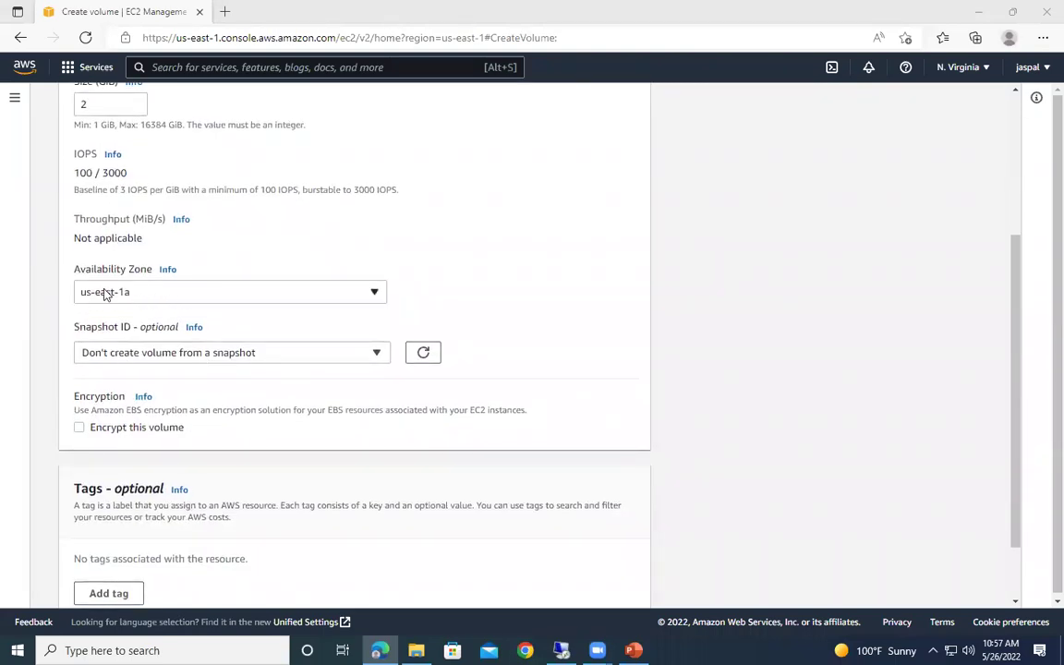
pyautogui.click(106, 294)
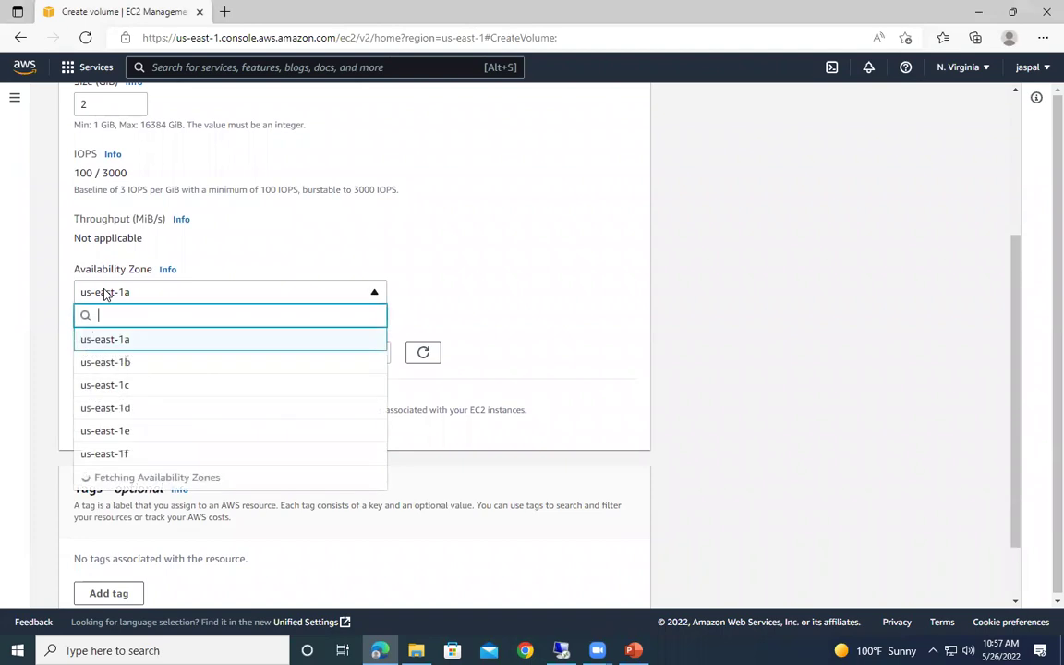
pyautogui.click(126, 386)
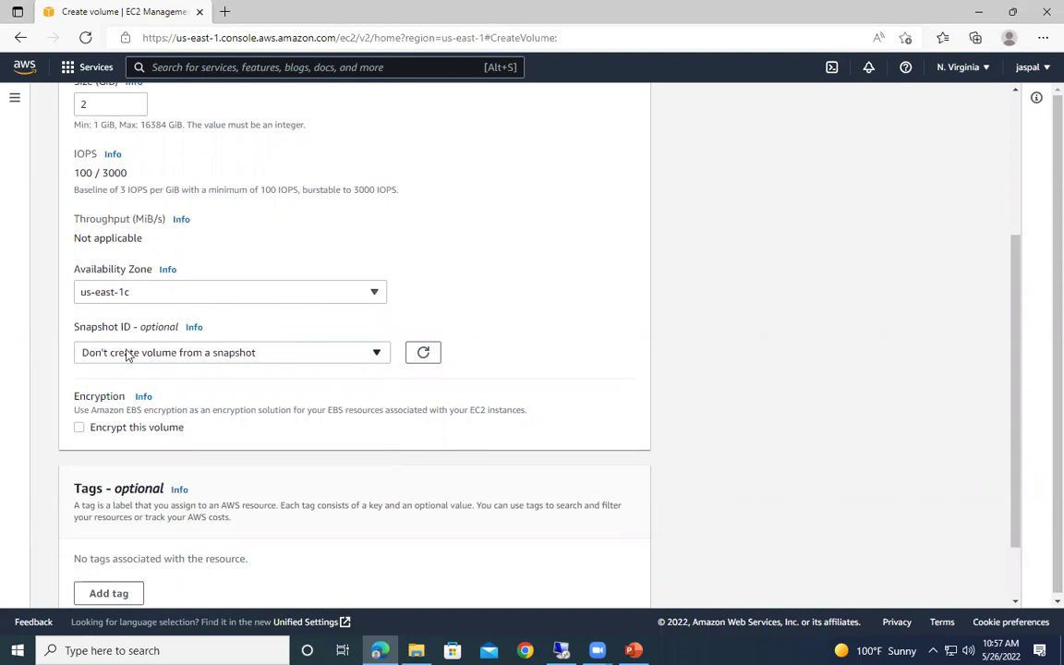
pyautogui.scroll(-2, 207, 366)
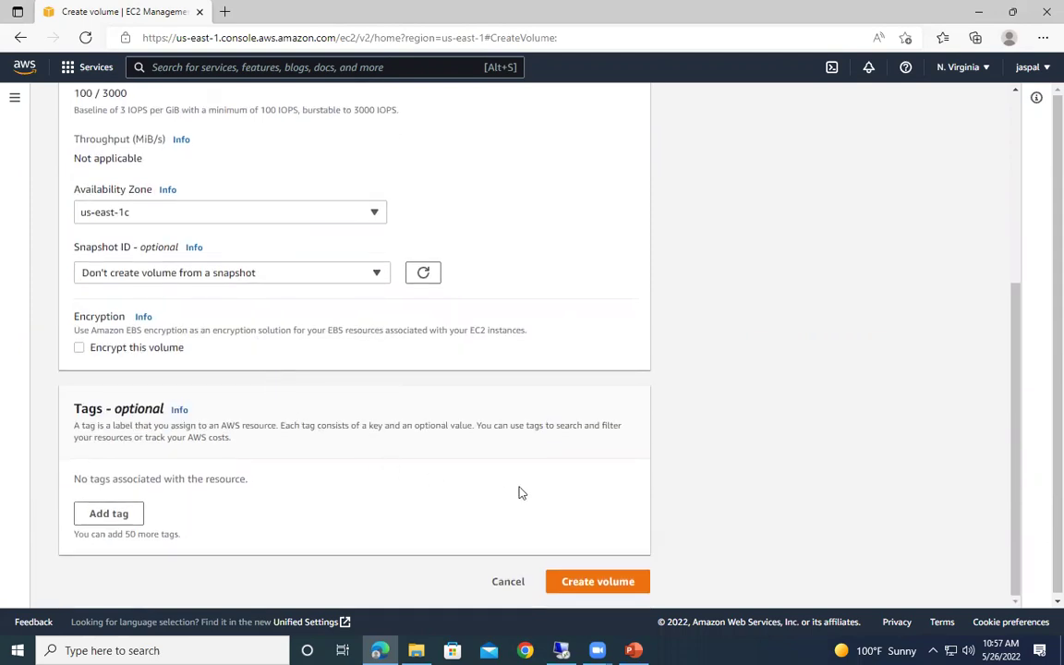
pyautogui.click(614, 578)
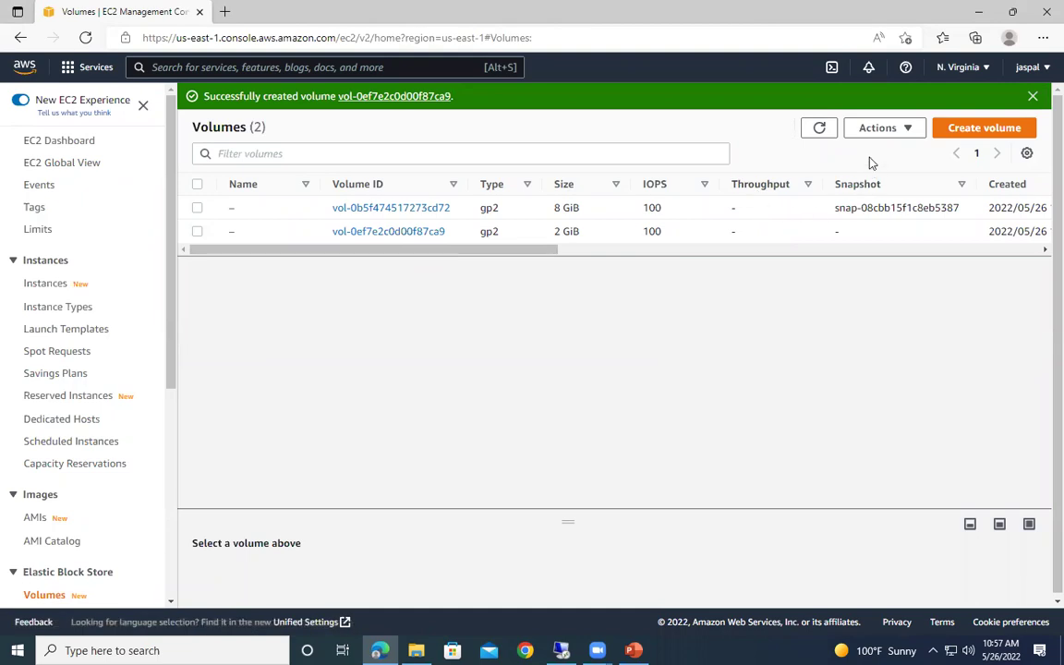
# Step: Attach the new 2 GiB volume to the myec2ebs instance with the device name /dev/sdf
pyautogui.click(819, 131)
pyautogui.click(379, 233)
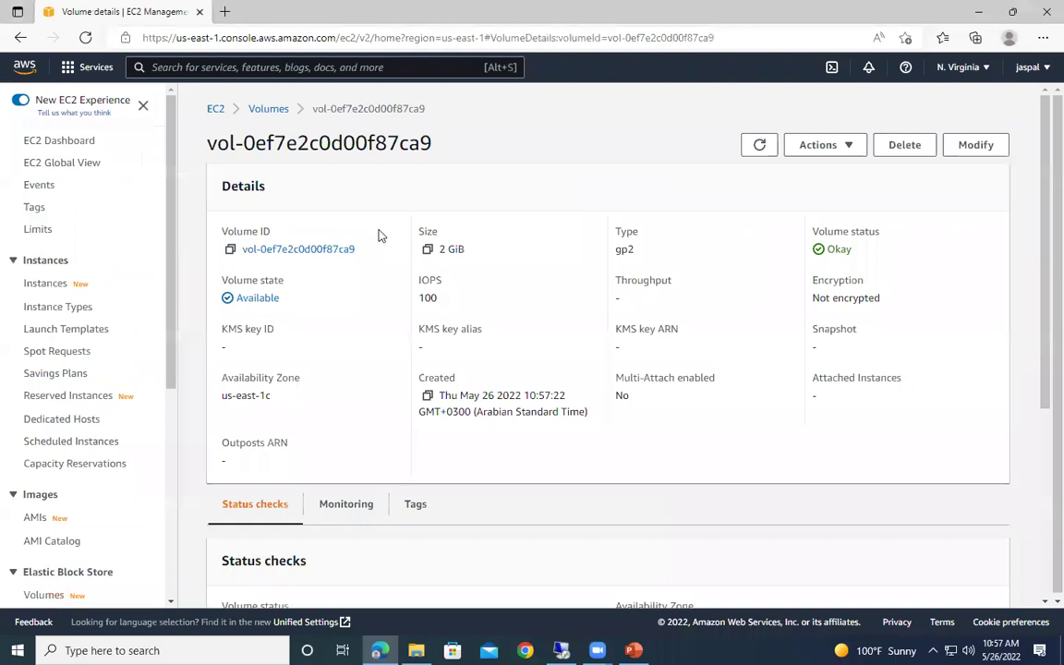
pyautogui.click(846, 151)
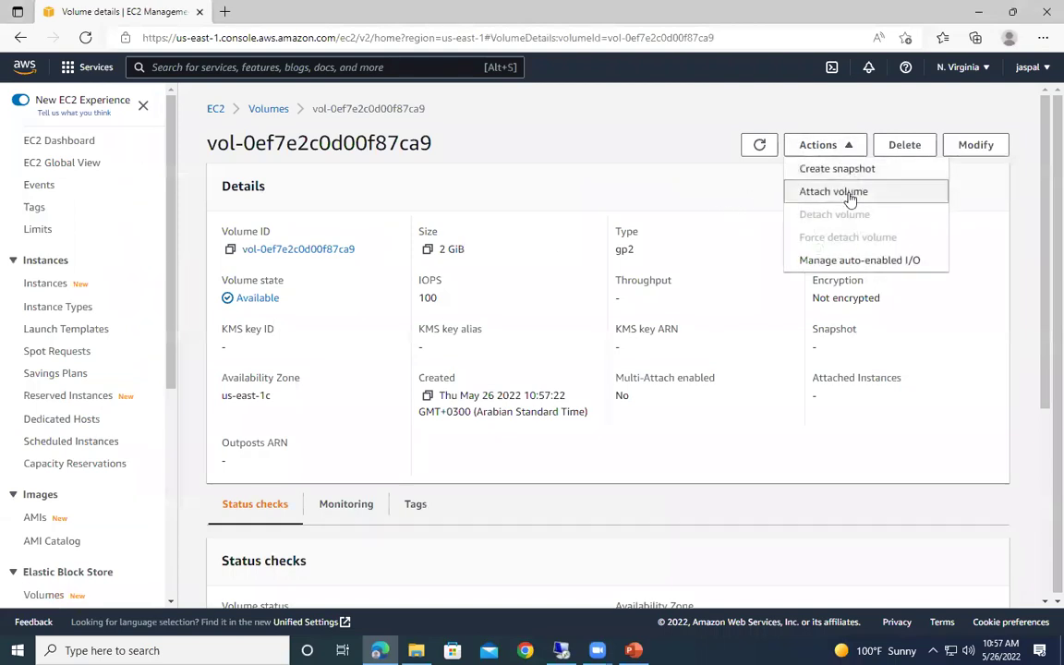
pyautogui.click(849, 194)
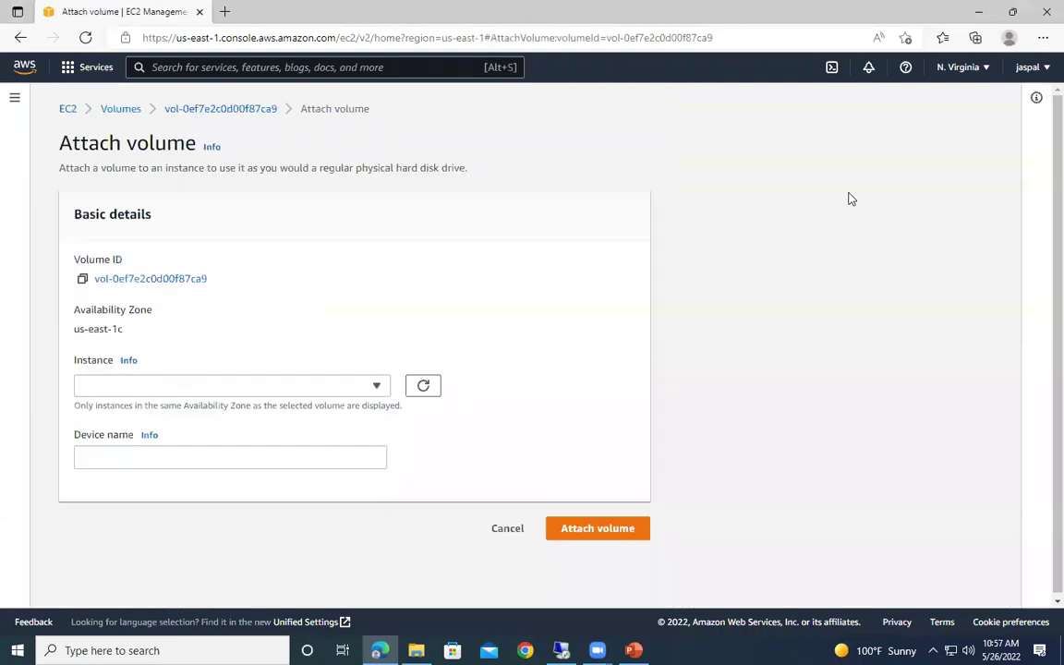
pyautogui.click(351, 388)
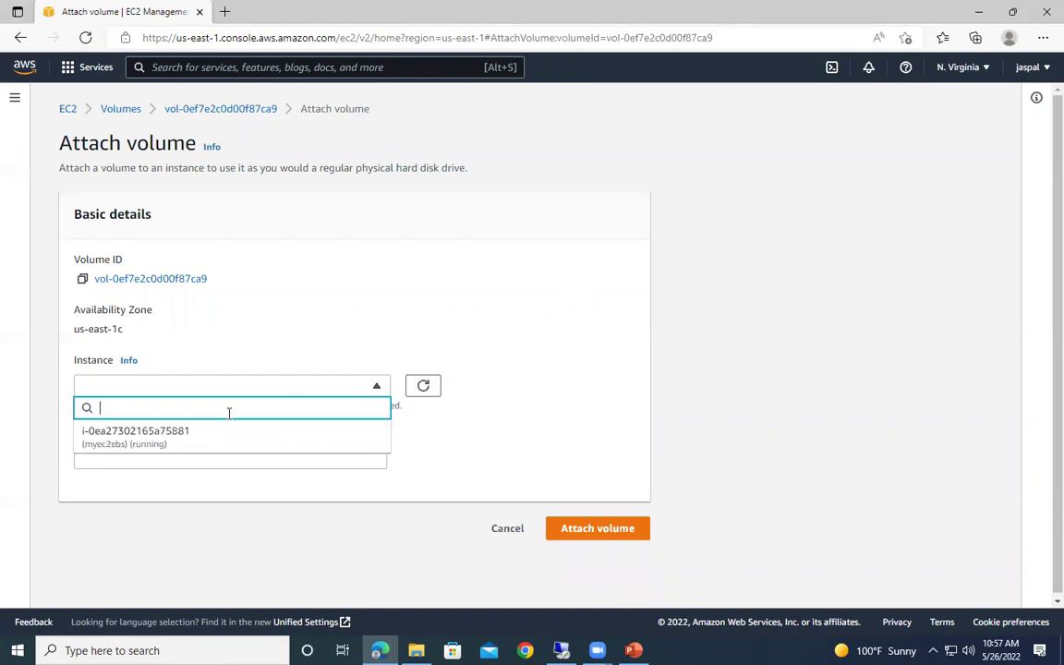
pyautogui.click(140, 434)
pyautogui.scroll(-2, 600, 517)
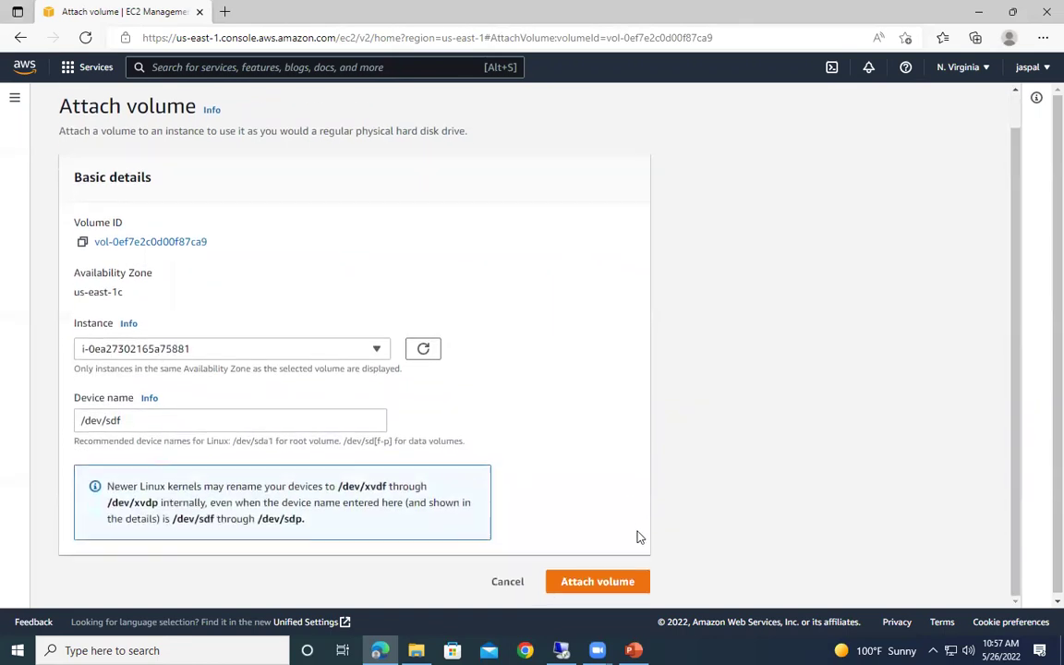
pyautogui.click(642, 576)
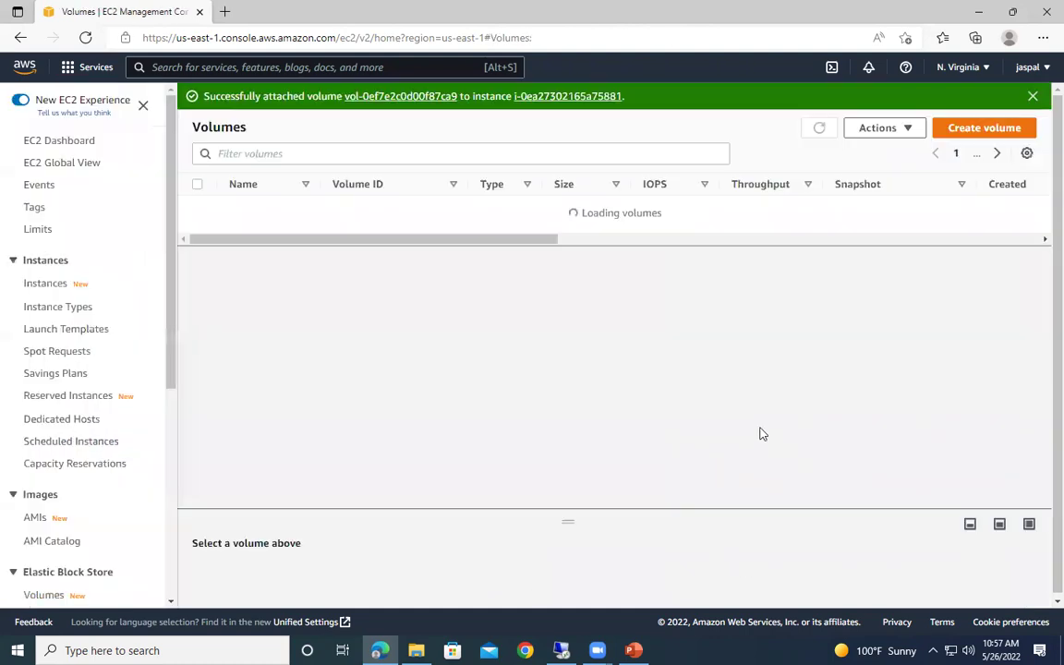
# Step: Open the running myec2ebs instance and examine the sizes and attachment status of its block devices in the storage information
pyautogui.click(72, 140)
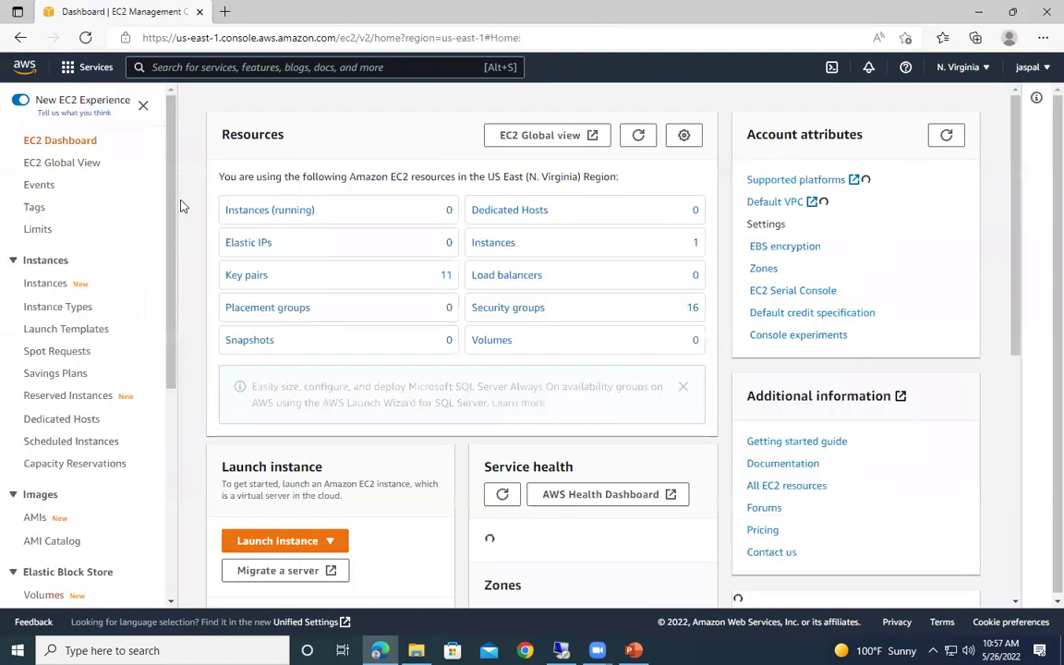
pyautogui.click(268, 211)
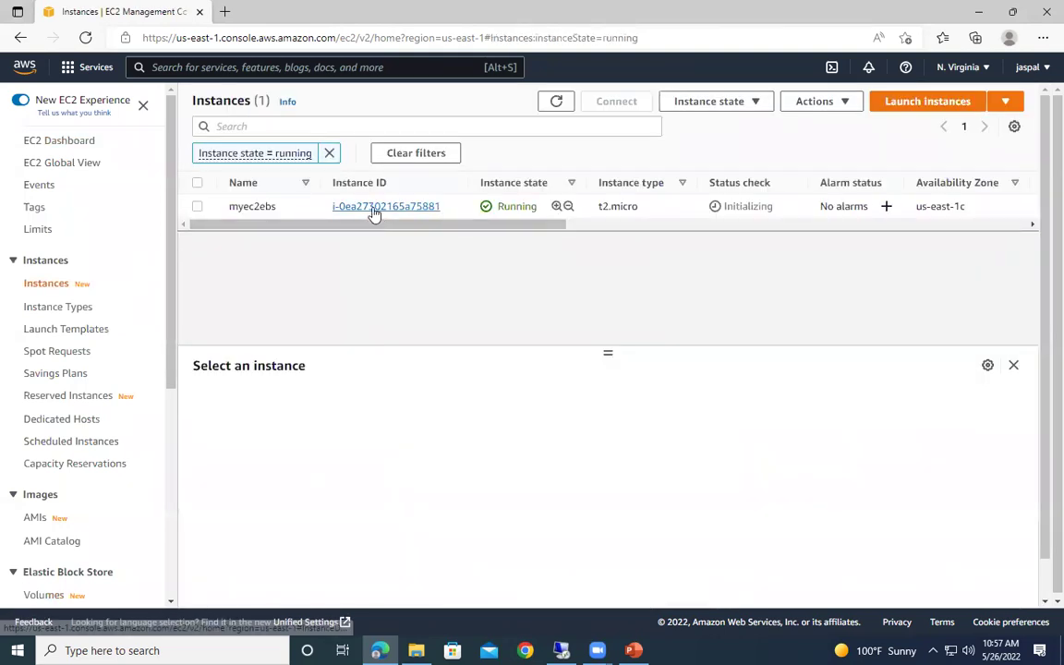
pyautogui.click(371, 207)
pyautogui.scroll(-1, 360, 333)
pyautogui.scroll(-2, 397, 323)
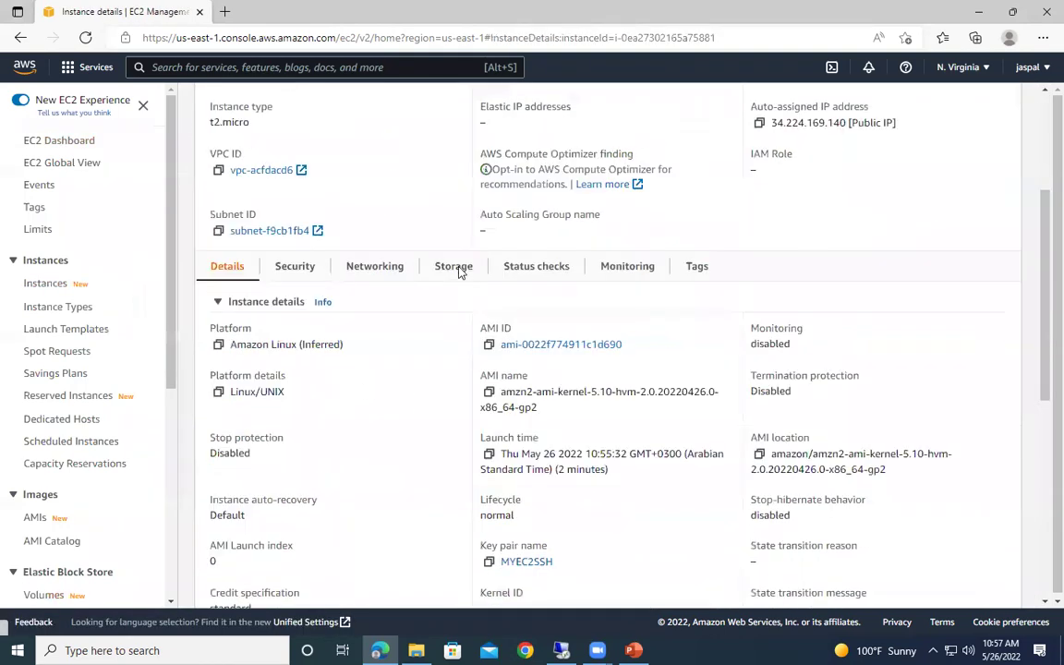
pyautogui.click(462, 277)
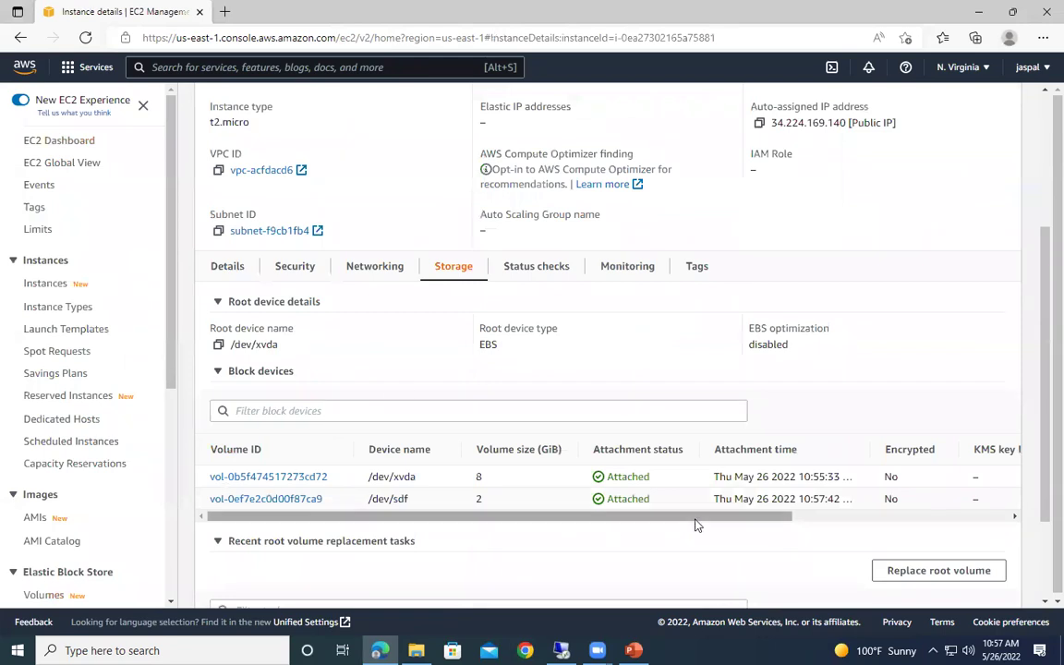
pyautogui.moveTo(334, 457); pyautogui.dragTo(517, 514)
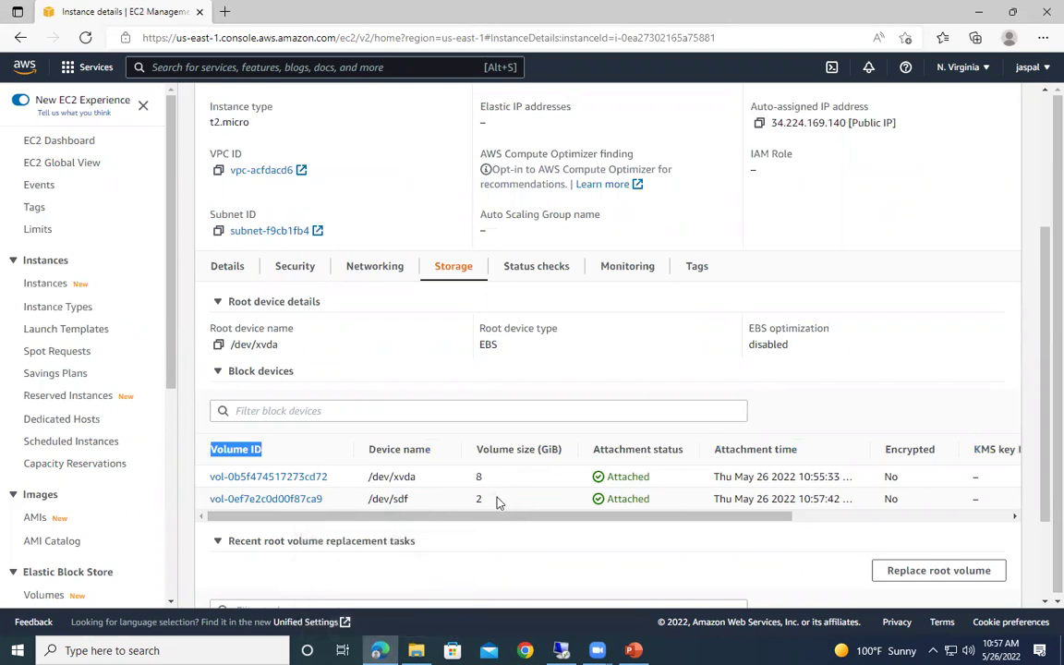
# Step: Open the details of the 2 GiB volume from the Elastic Block Store volumes list and view its available actions
pyautogui.scroll(4, 494, 499)
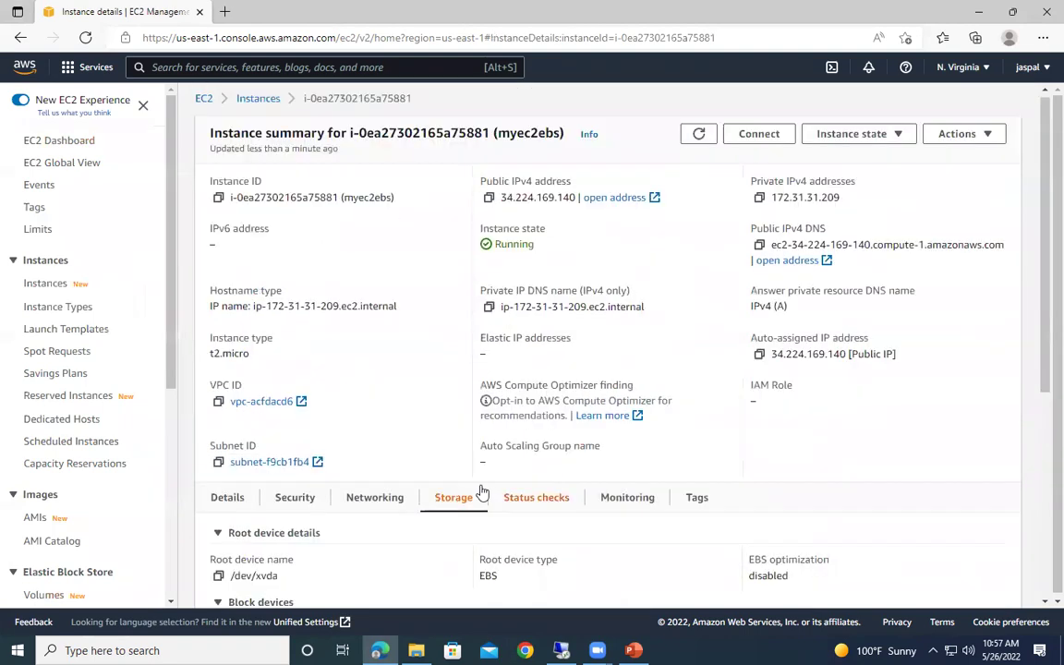
pyautogui.scroll(-3, 47, 457)
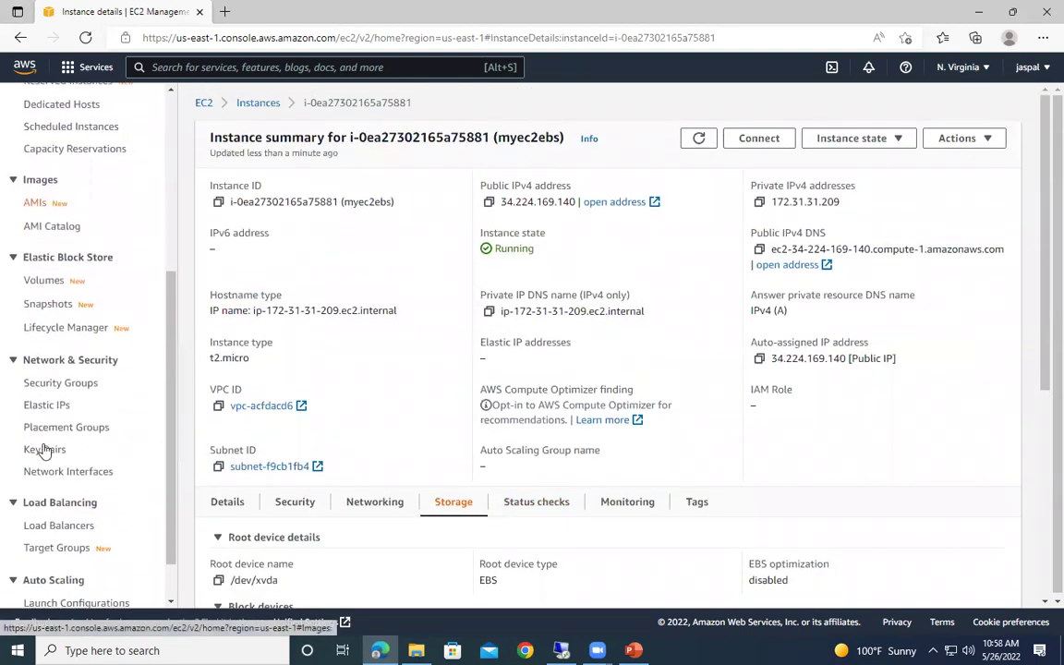
pyautogui.scroll(-1, 55, 450)
pyautogui.scroll(3, 78, 406)
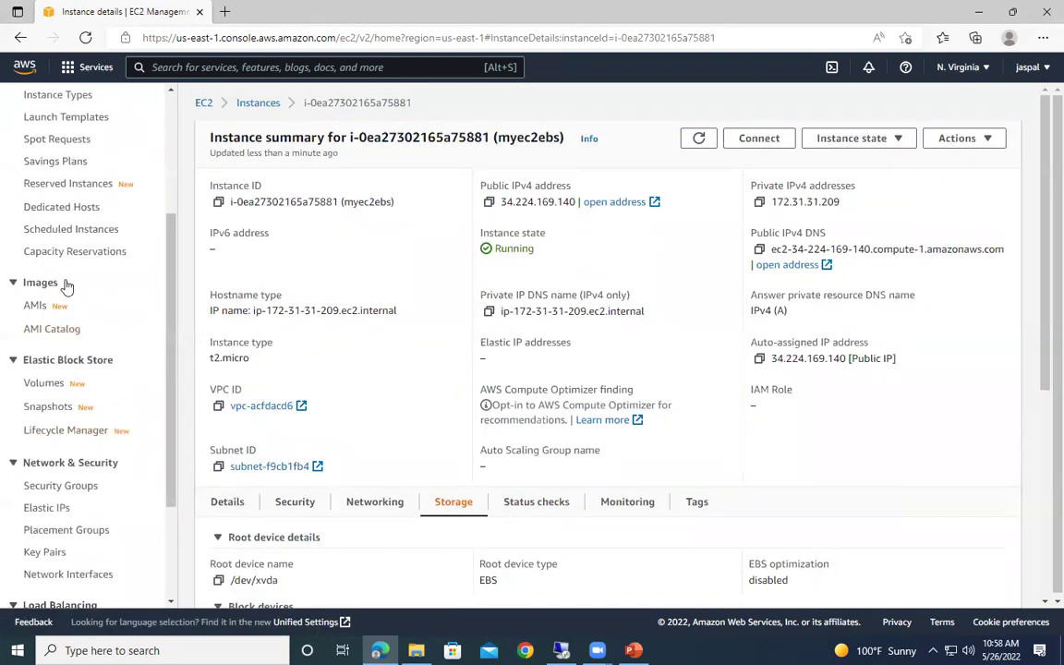
pyautogui.scroll(3, 66, 282)
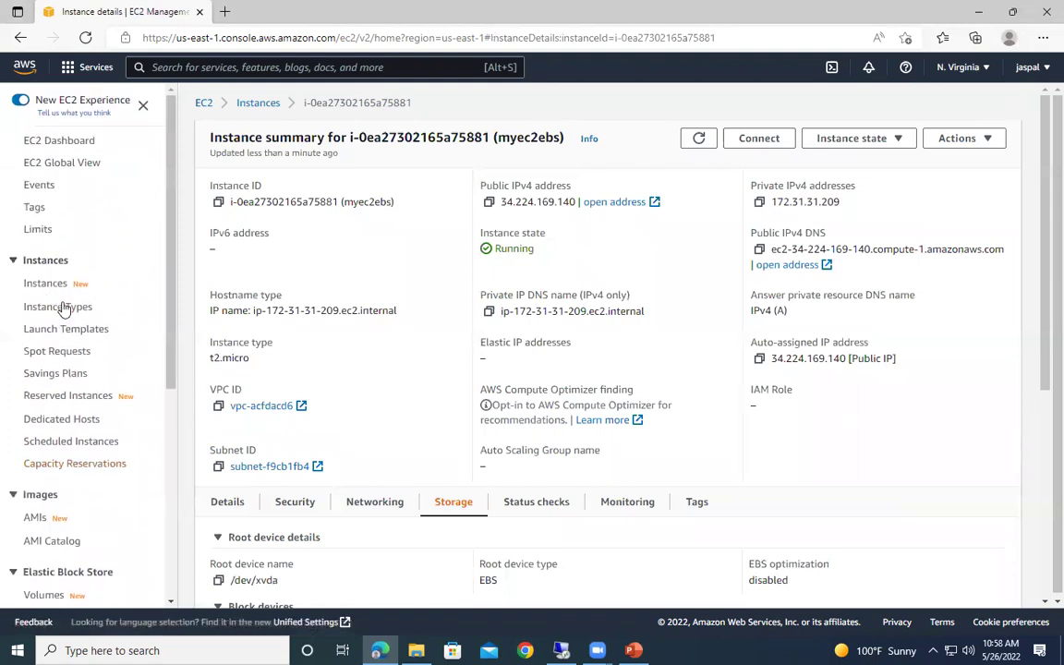
pyautogui.scroll(-3, 63, 309)
pyautogui.click(51, 282)
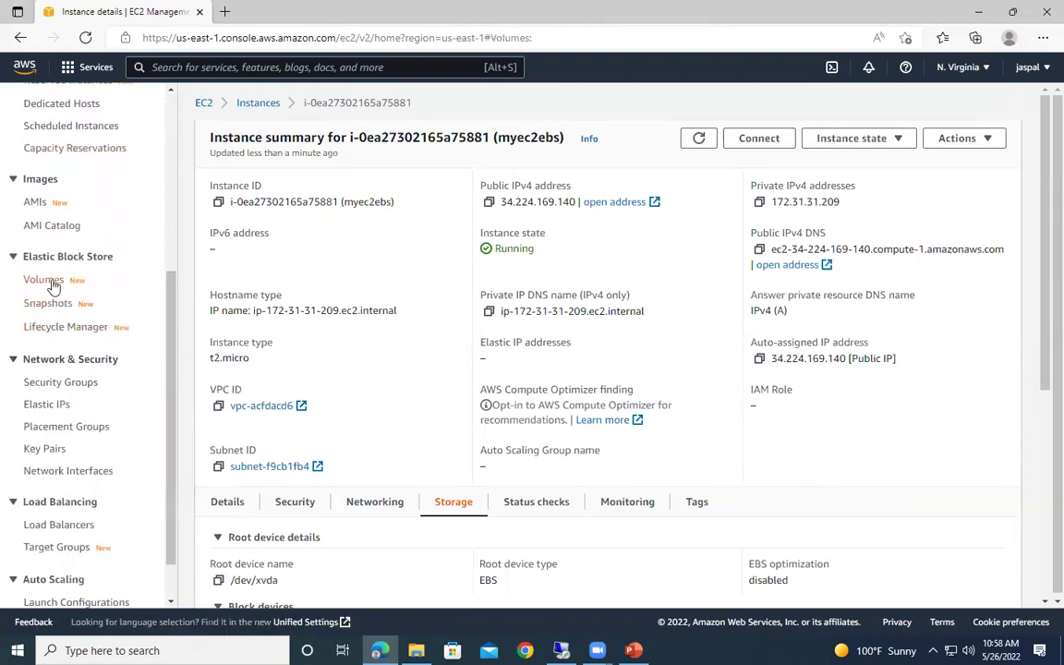
pyautogui.click(420, 233)
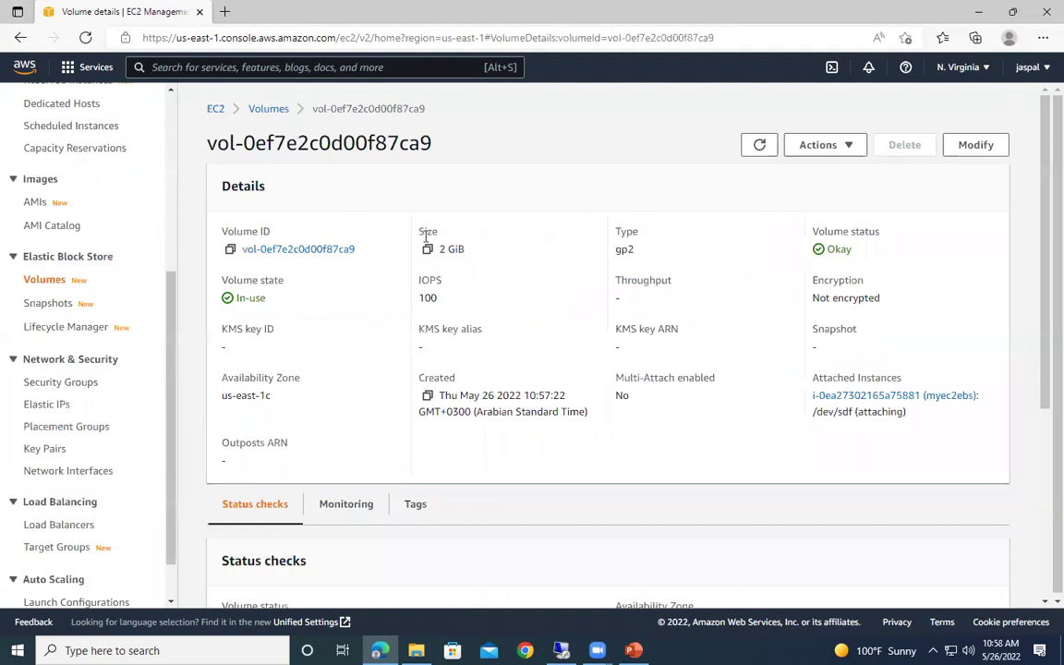
pyautogui.click(850, 152)
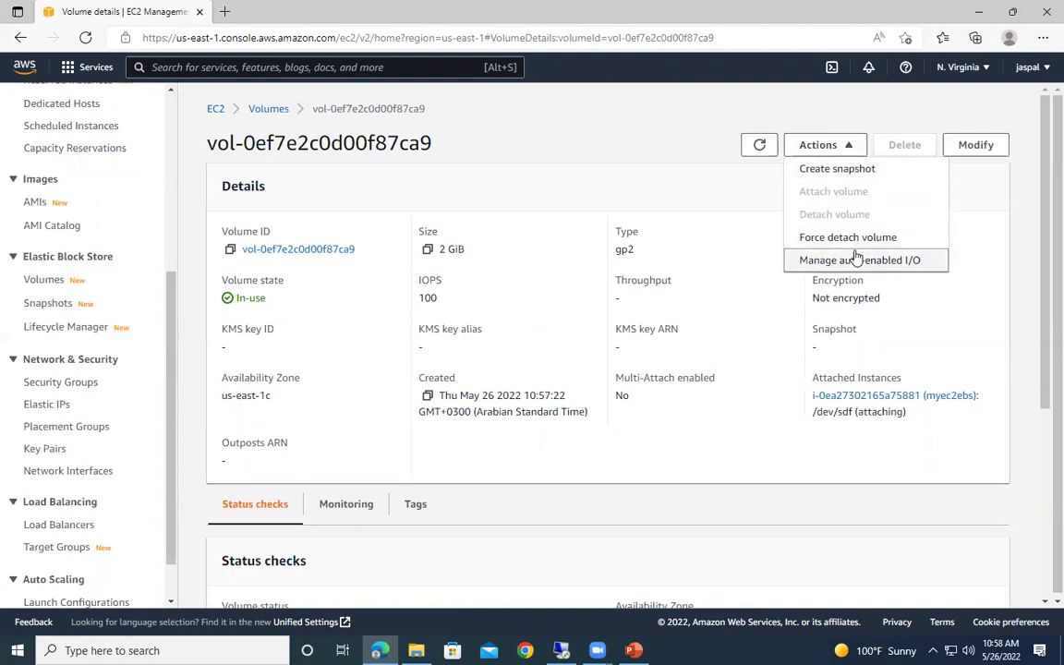
# Step: Modify the volume's size to 4 GiB, keeping the type General Purpose SSD (gp2), and confirm the modification
pyautogui.click(973, 146)
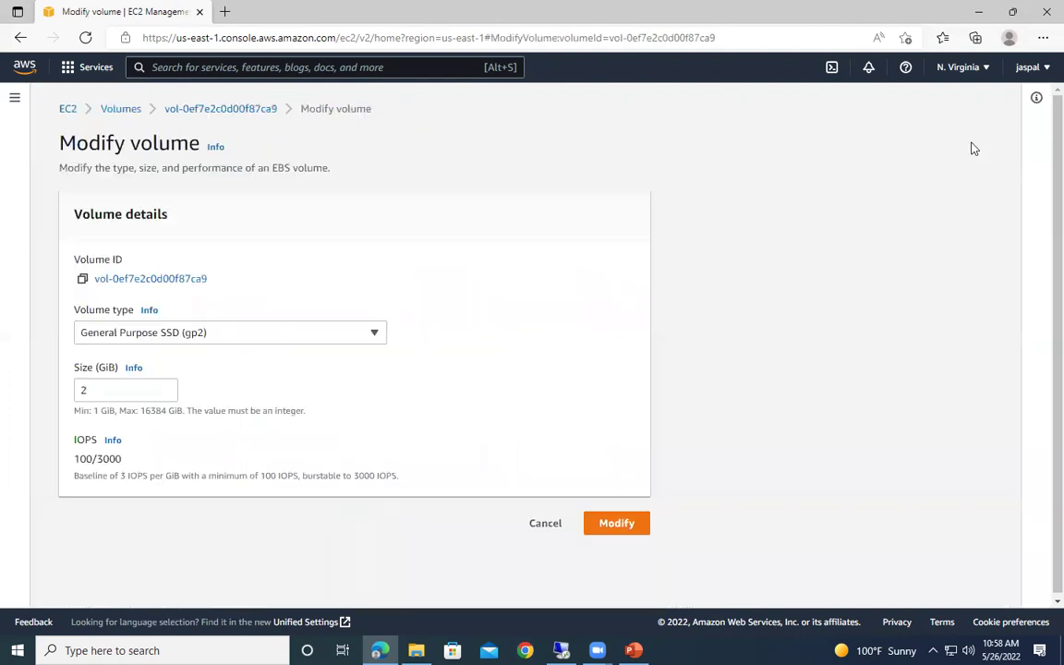
pyautogui.click(176, 338)
pyautogui.click(176, 340)
pyautogui.doubleClick(126, 388)
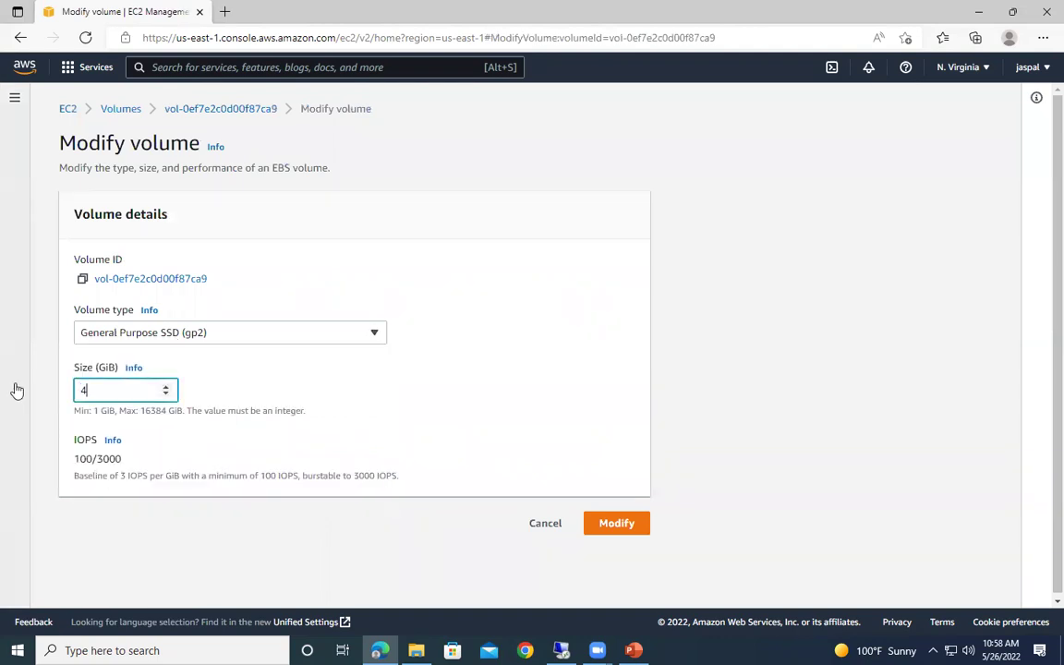
pyautogui.click(612, 523)
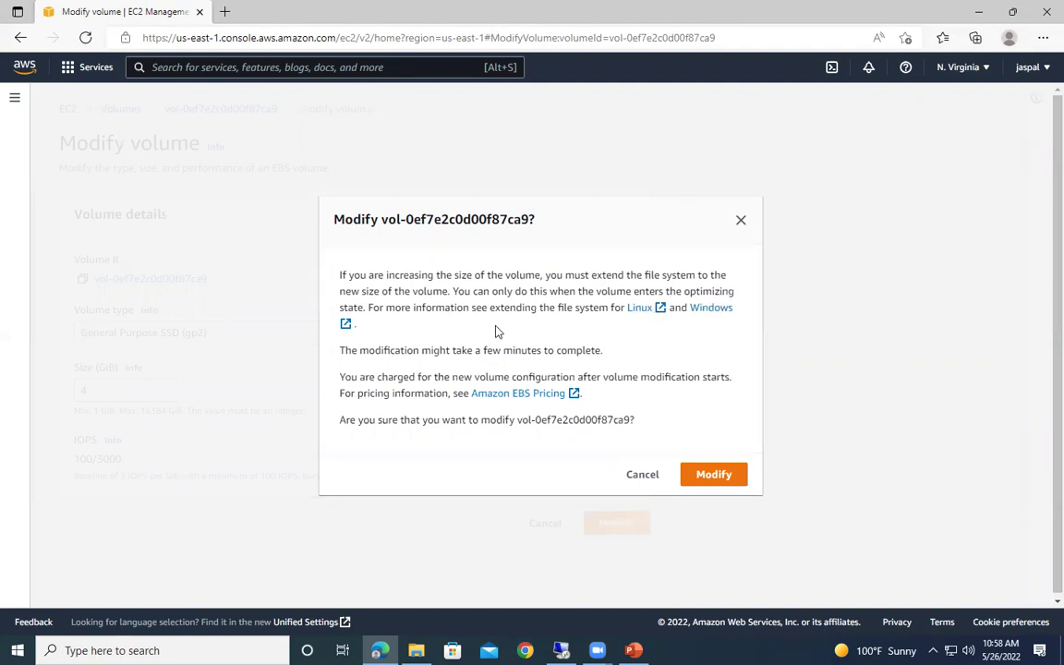
pyautogui.click(718, 473)
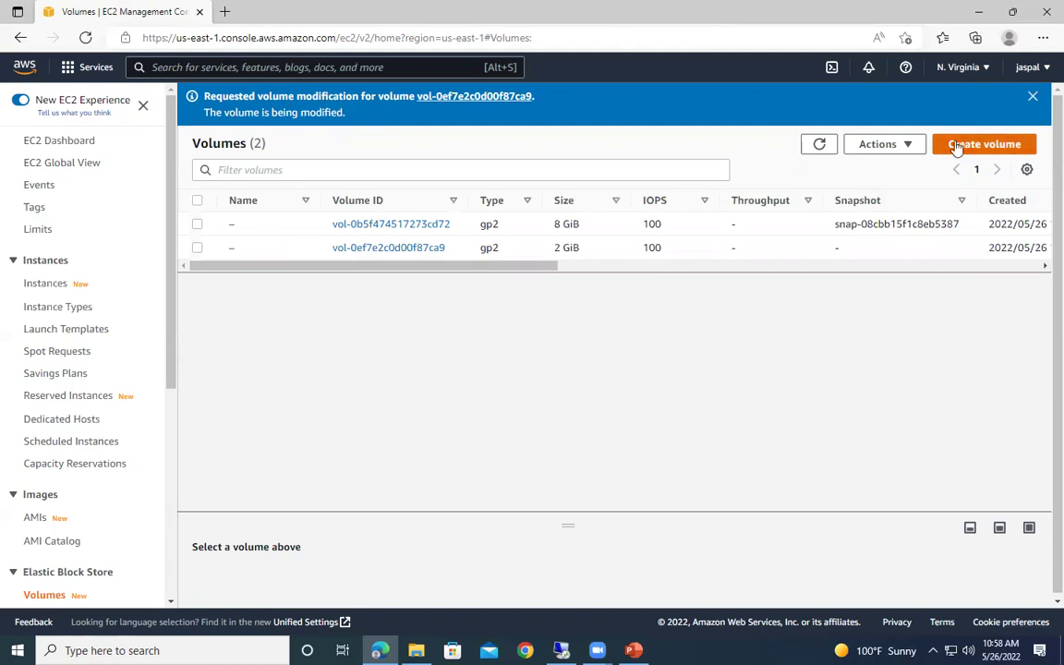
# Step: Check the Availability Zone of the running myec2ebs instance and return to the Elastic Block Store volumes list
pyautogui.click(52, 137)
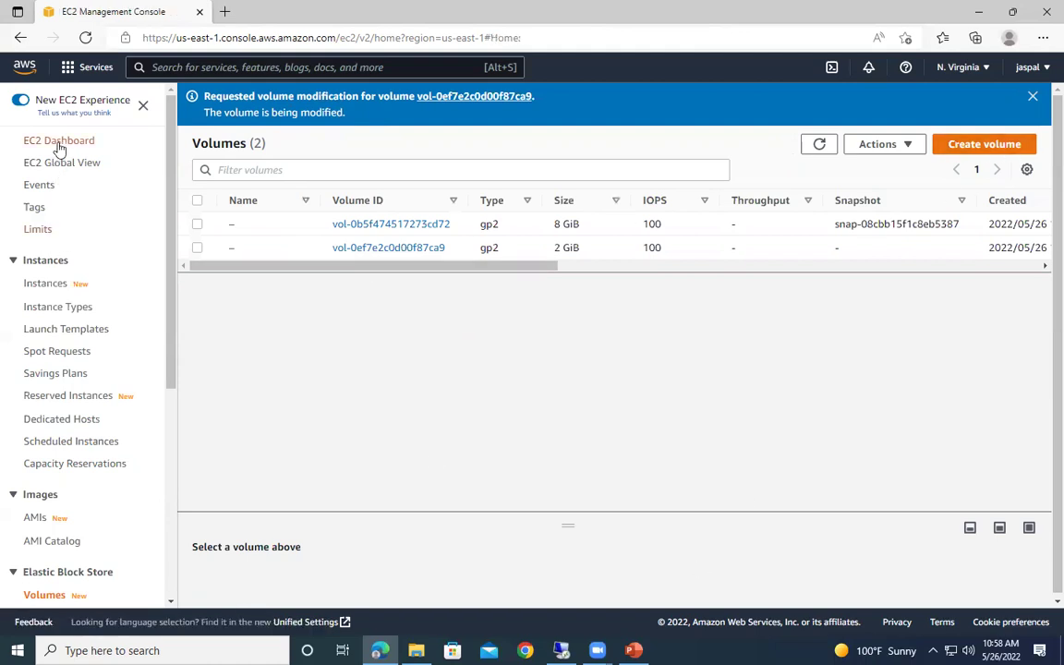
pyautogui.click(266, 212)
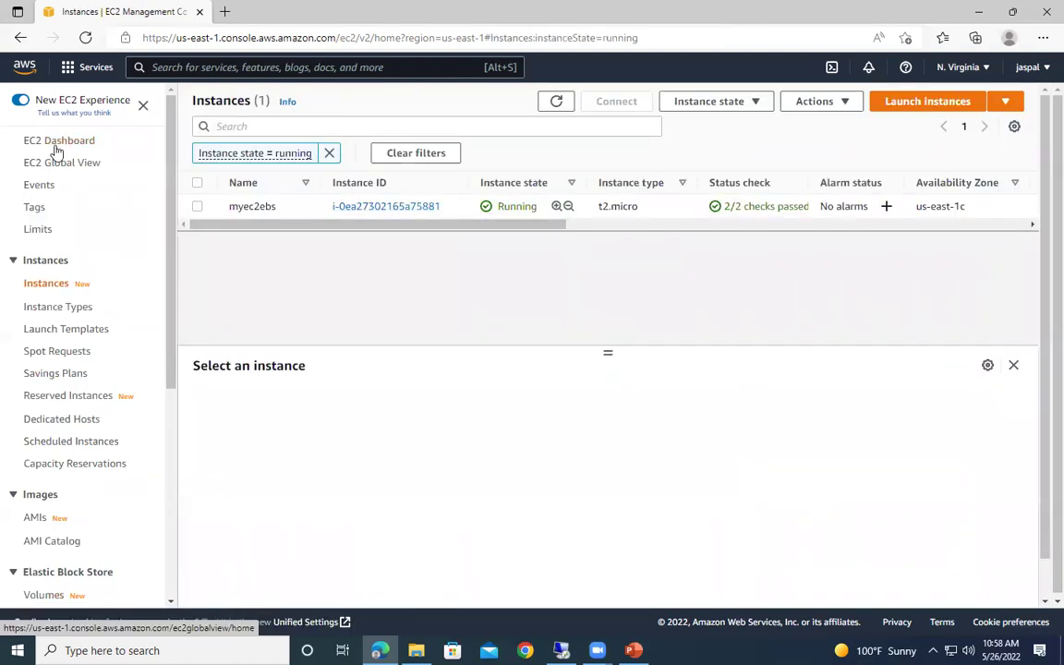
pyautogui.scroll(-3, 76, 511)
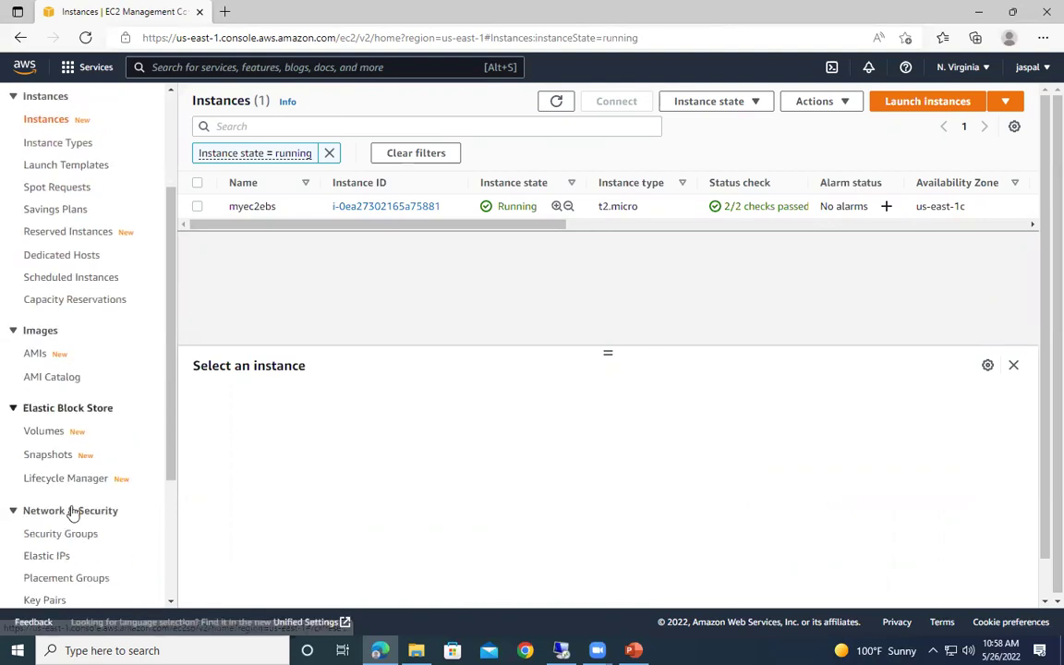
pyautogui.click(44, 359)
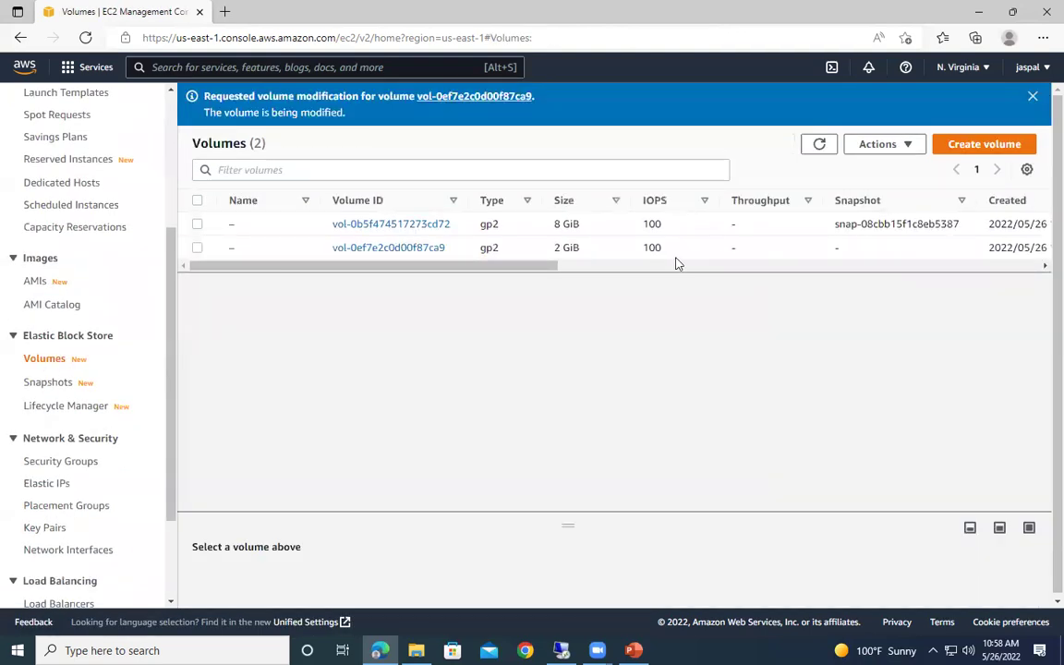
# Step: Create a 2 GiB General Purpose SSD (gp2) volume in Availability Zone us-east-1c, without a snapshot source
pyautogui.click(946, 145)
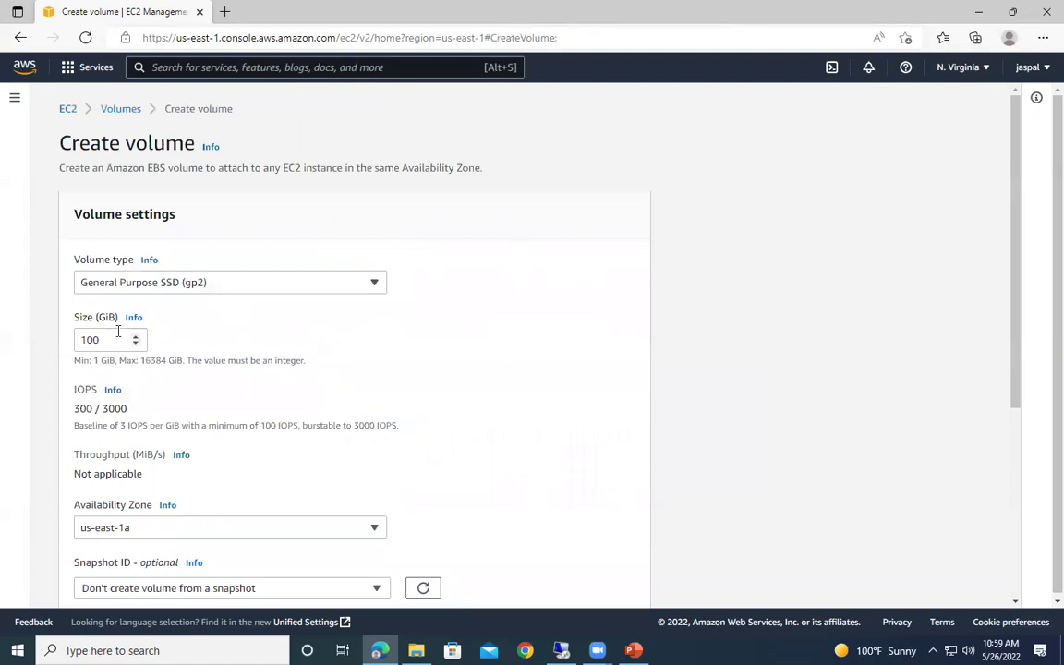
pyautogui.moveTo(119, 336); pyautogui.dragTo(6, 334)
pyautogui.write('2')
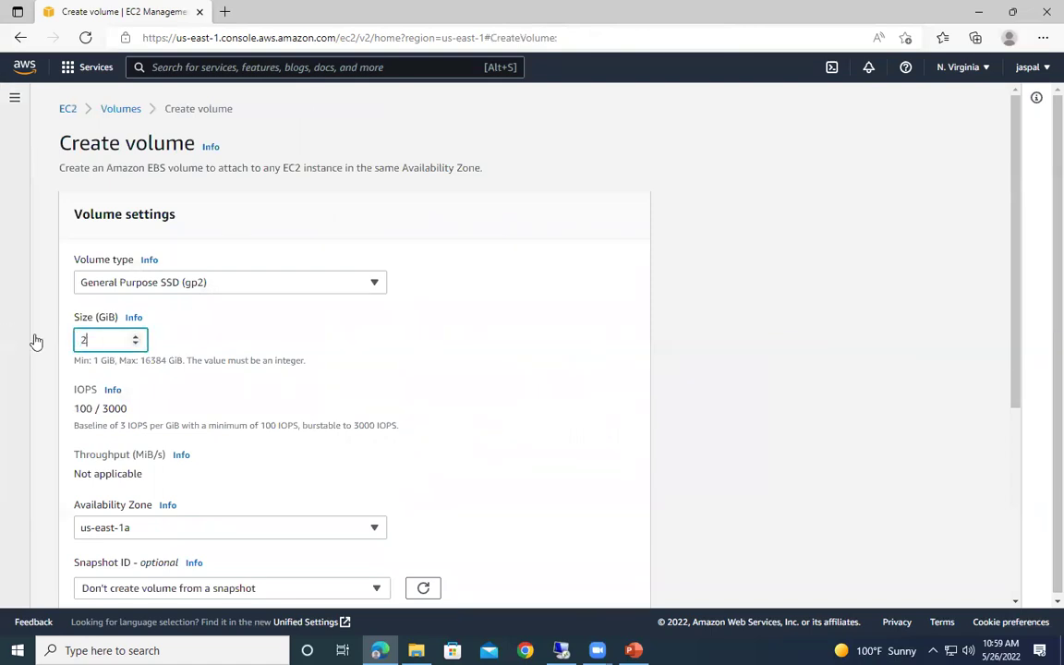
pyautogui.scroll(-2, 313, 399)
pyautogui.click(146, 373)
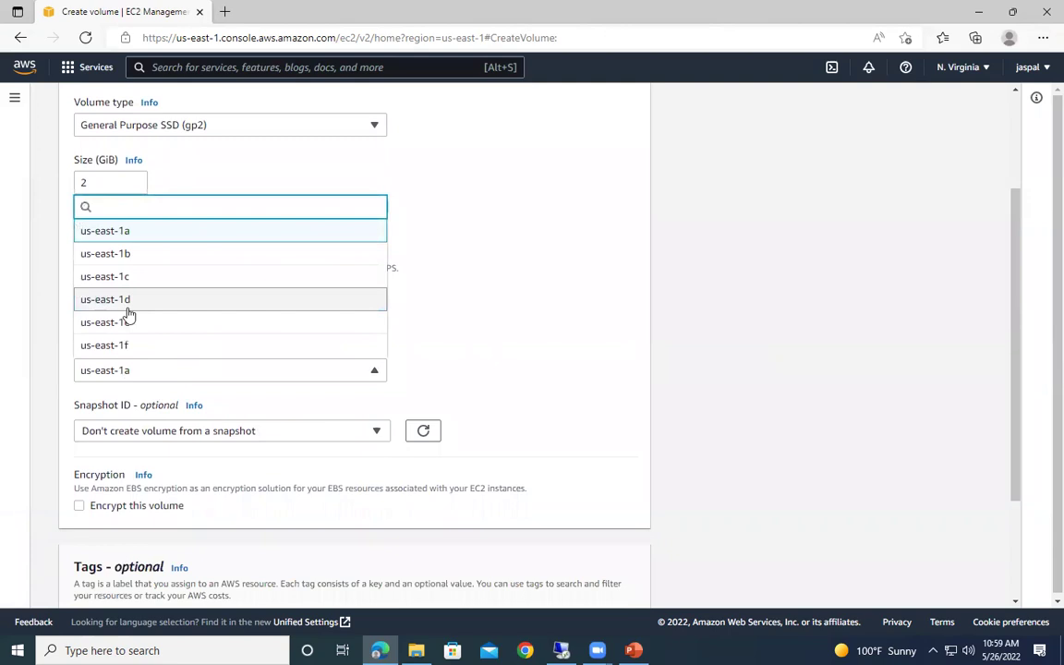
pyautogui.click(147, 281)
pyautogui.scroll(-2, 570, 537)
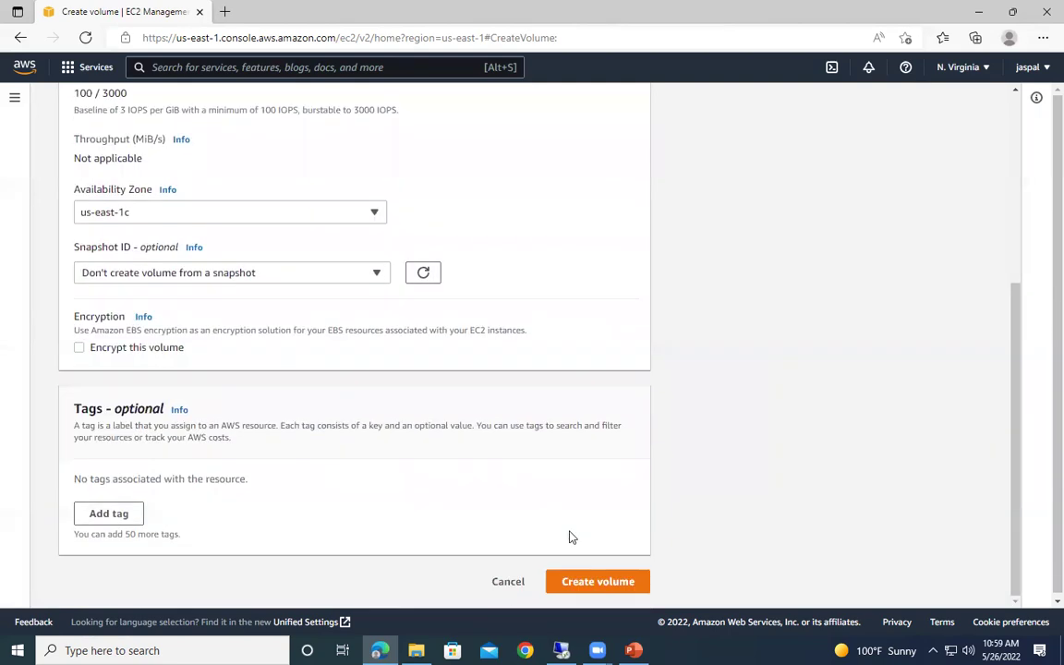
pyautogui.click(596, 580)
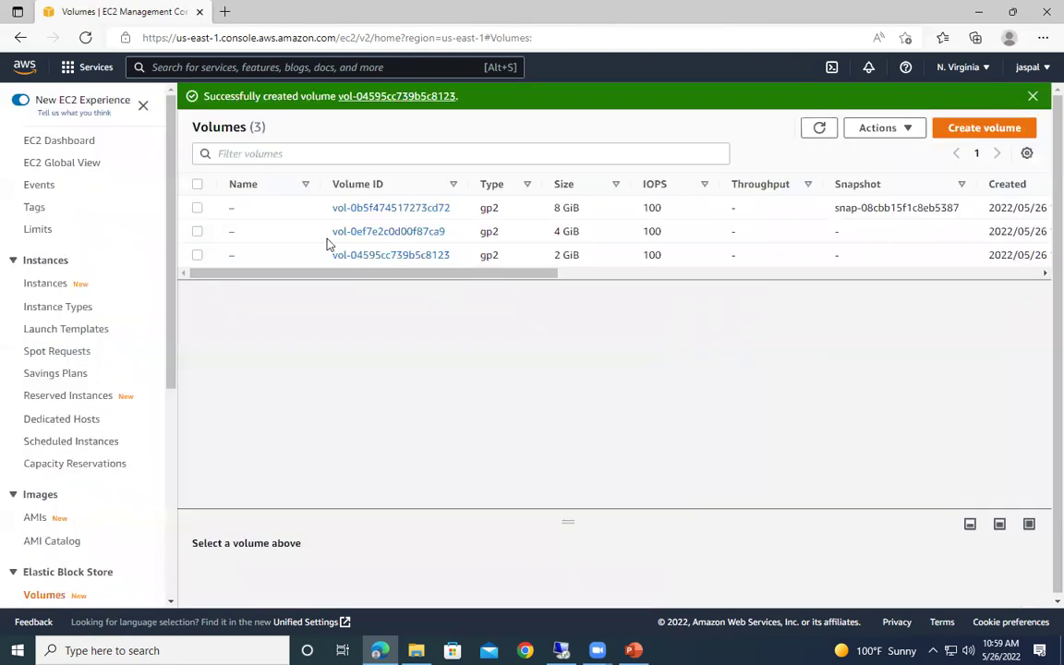
# Step: Open the newly created 2 GiB volume, modify its size to 4 GiB, and confirm the modification
pyautogui.click(399, 265)
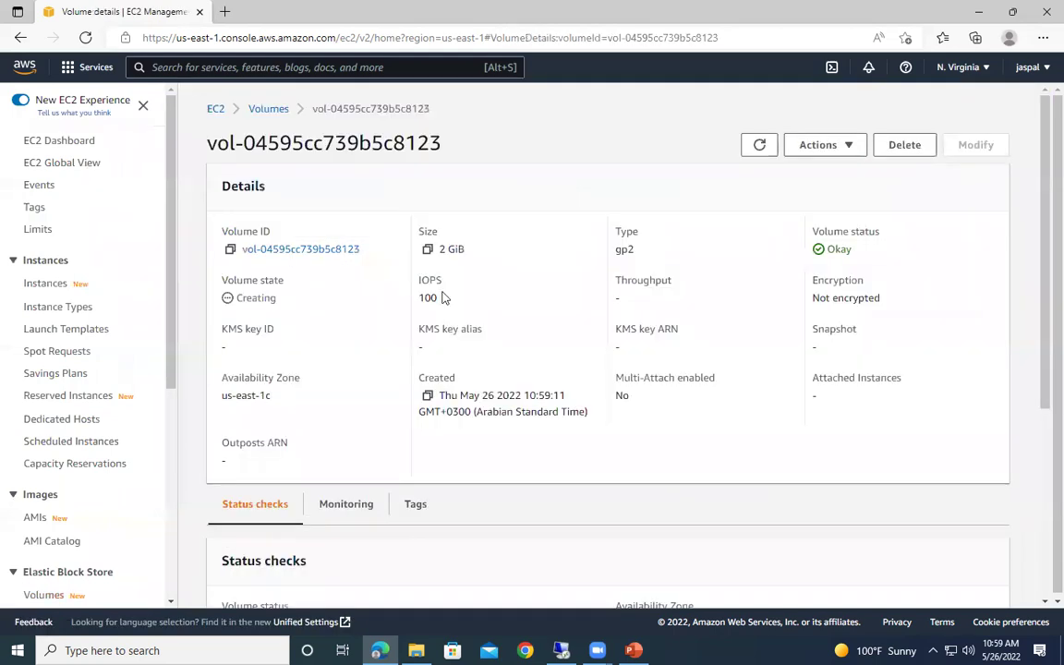
pyautogui.click(760, 146)
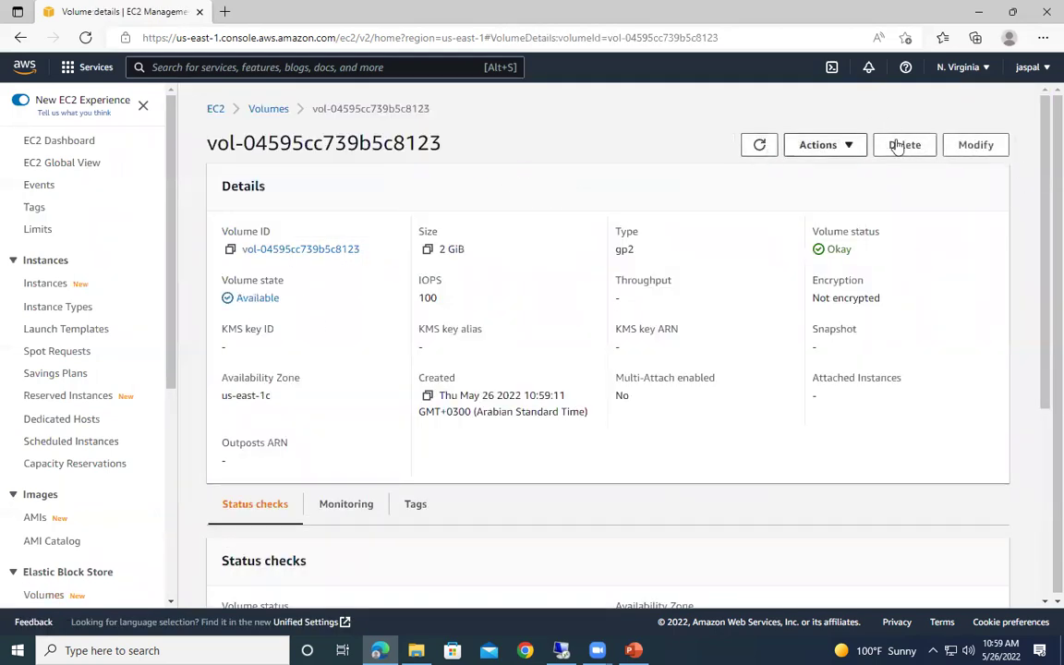
pyautogui.click(975, 145)
pyautogui.doubleClick(108, 389)
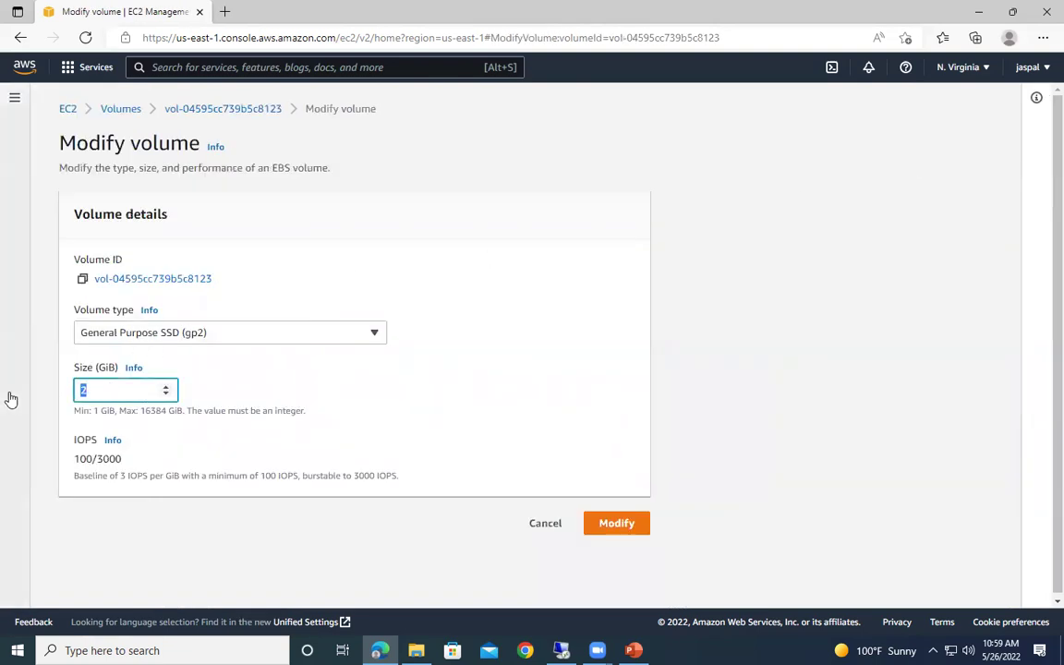
pyautogui.write('4')
pyautogui.click(616, 524)
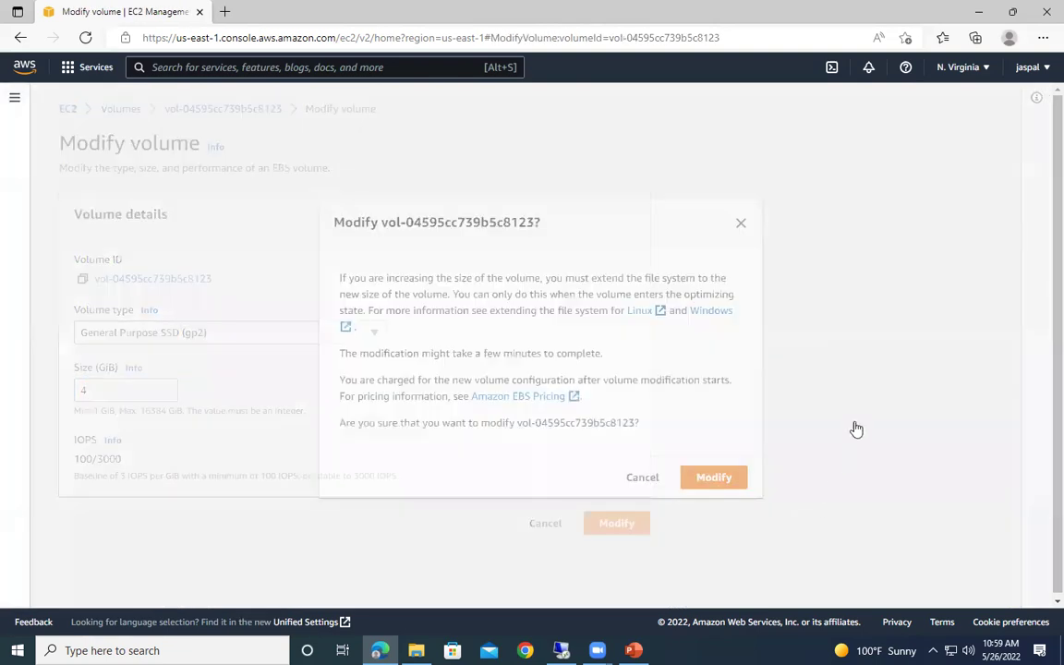
pyautogui.click(725, 475)
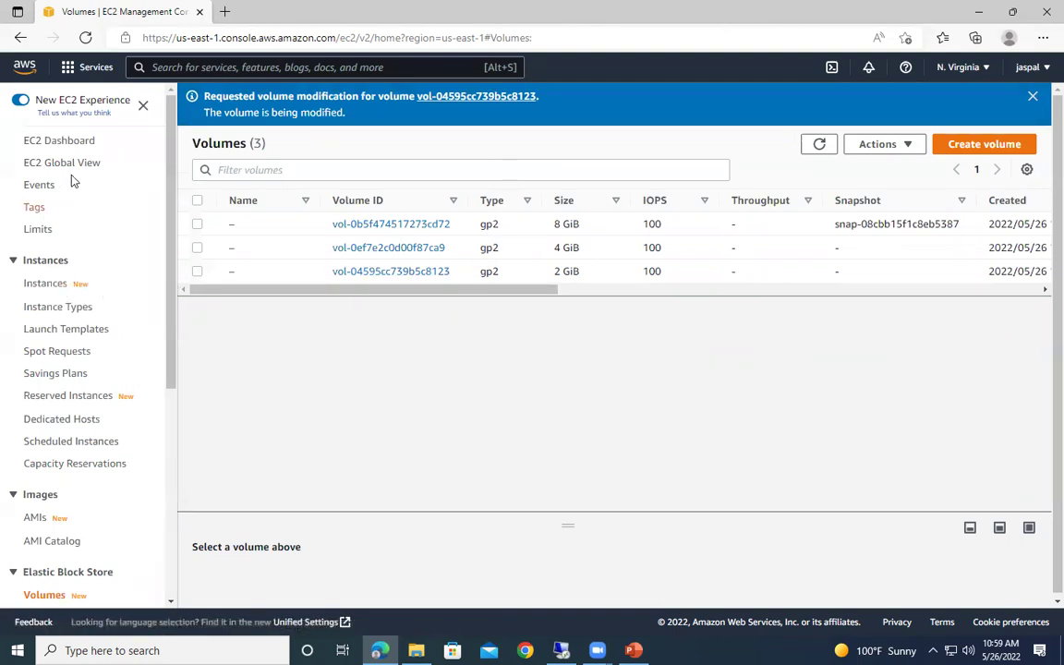
# Step: Open the running myec2ebs instance from the EC2 dashboard and check the volume sizes of its block devices
pyautogui.click(66, 141)
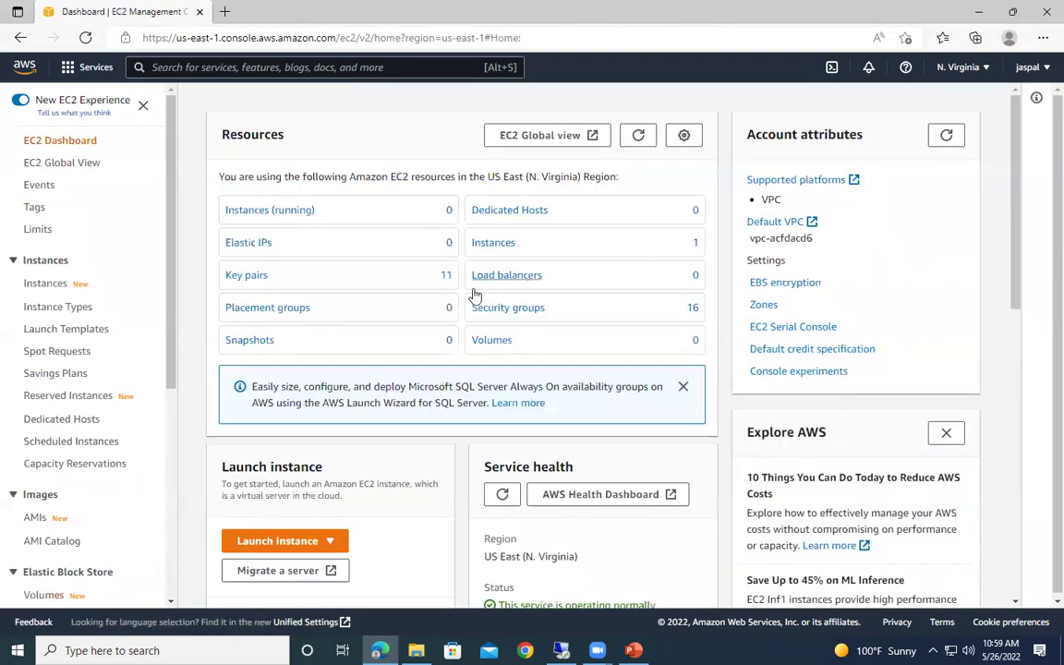
pyautogui.scroll(-3, 462, 314)
pyautogui.scroll(4, 404, 274)
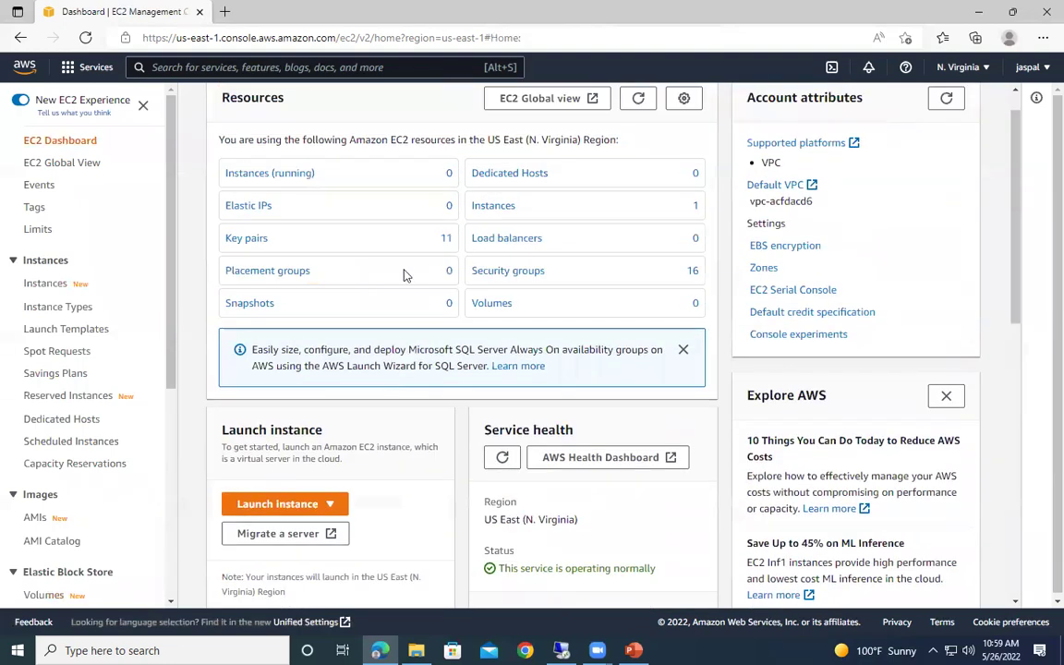
pyautogui.click(269, 210)
pyautogui.click(356, 208)
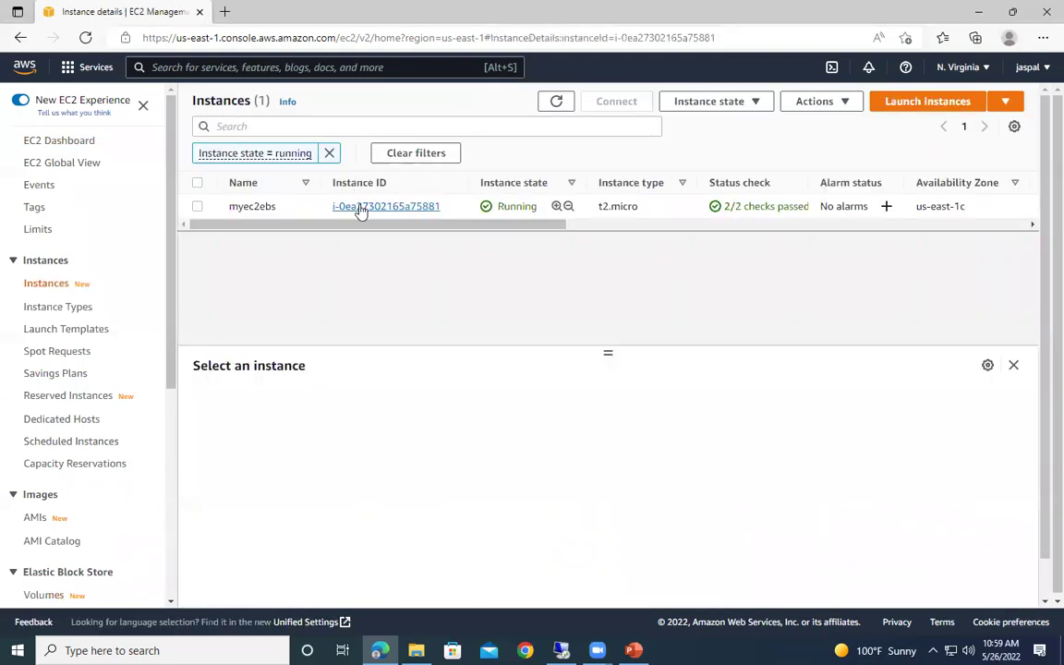
pyautogui.scroll(-2, 503, 363)
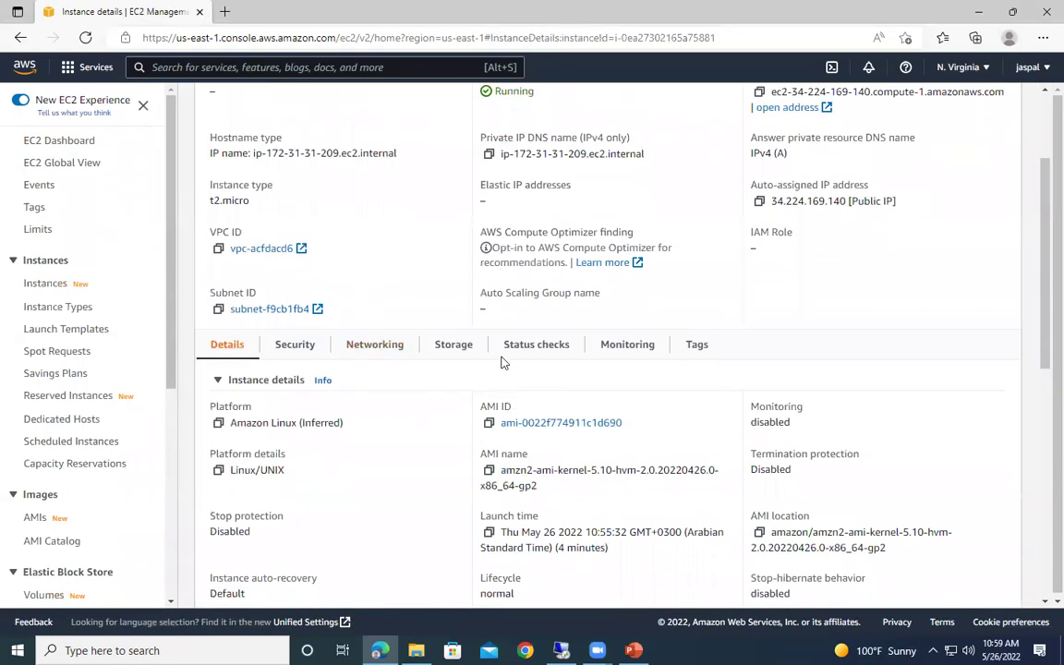
pyautogui.click(453, 345)
pyautogui.scroll(-2, 489, 490)
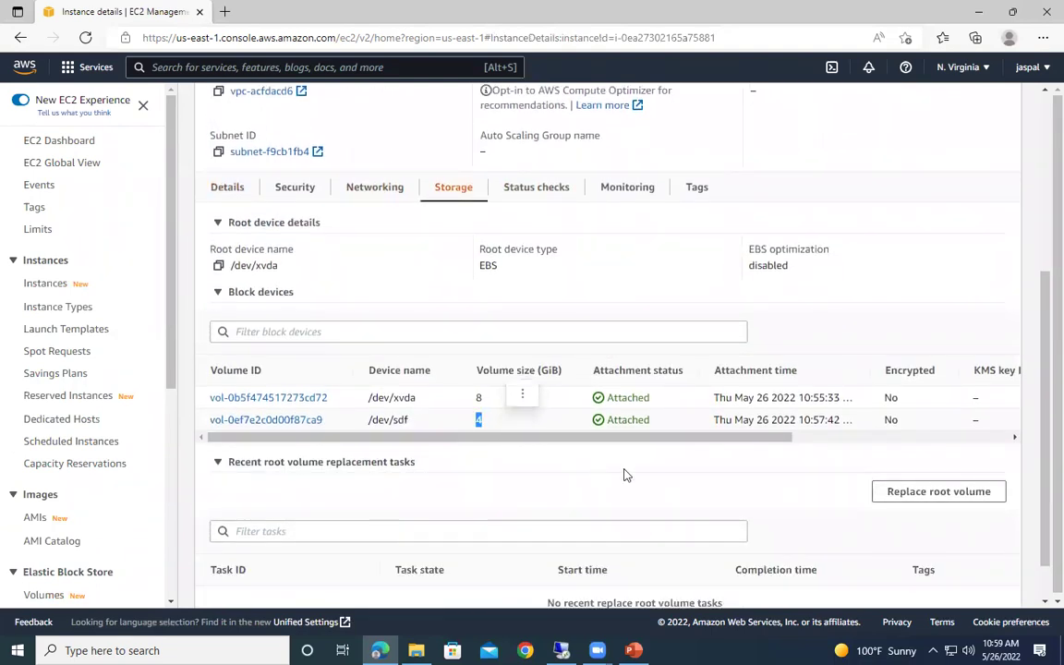
# Step: Create a snapshot of the additional volume attached to myec2ebs as /dev/sdf, with the description myebssnapshot
pyautogui.click(65, 141)
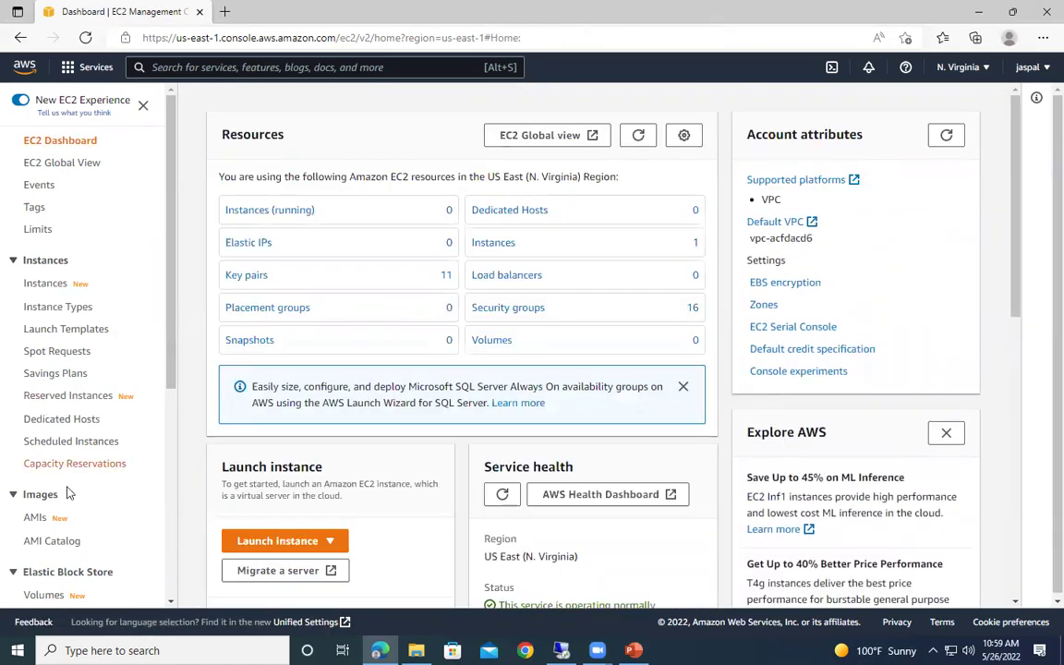
pyautogui.scroll(-3, 102, 420)
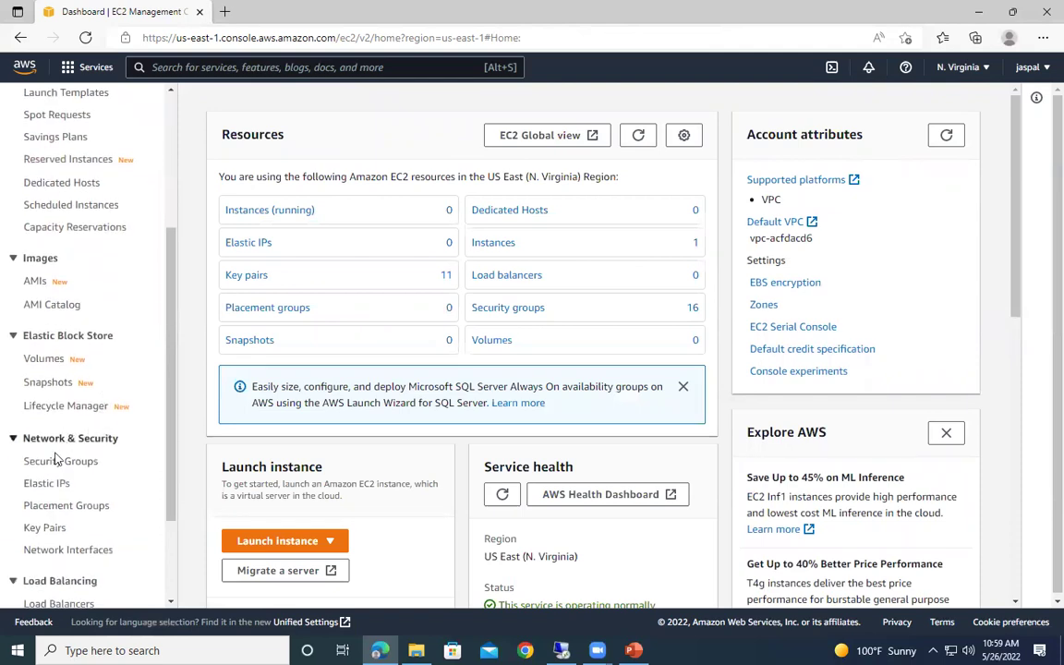
pyautogui.click(44, 359)
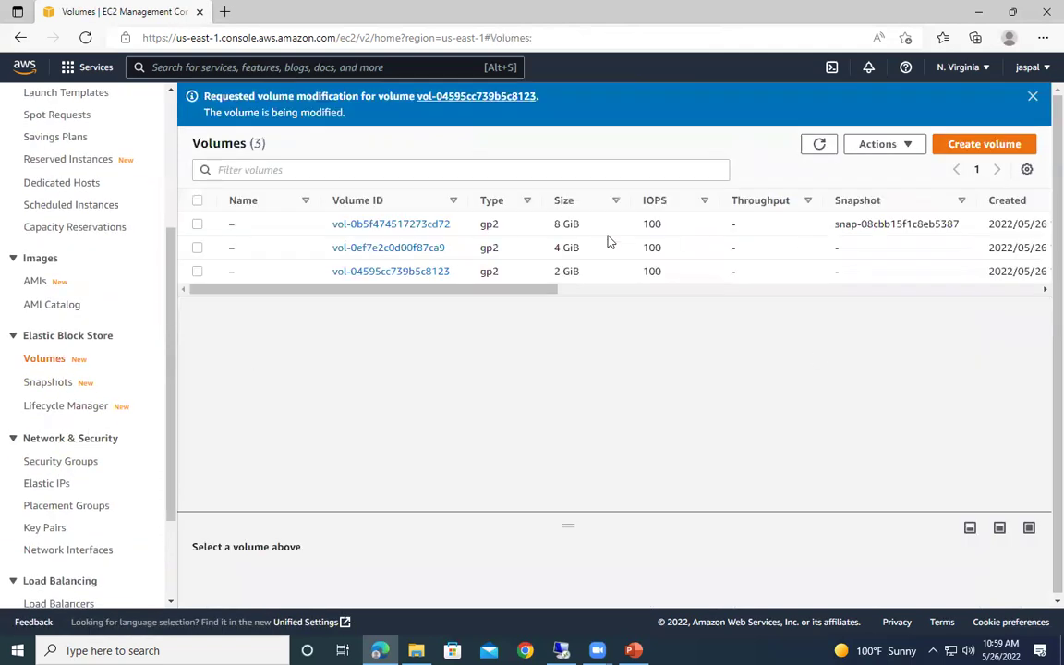
pyautogui.click(420, 251)
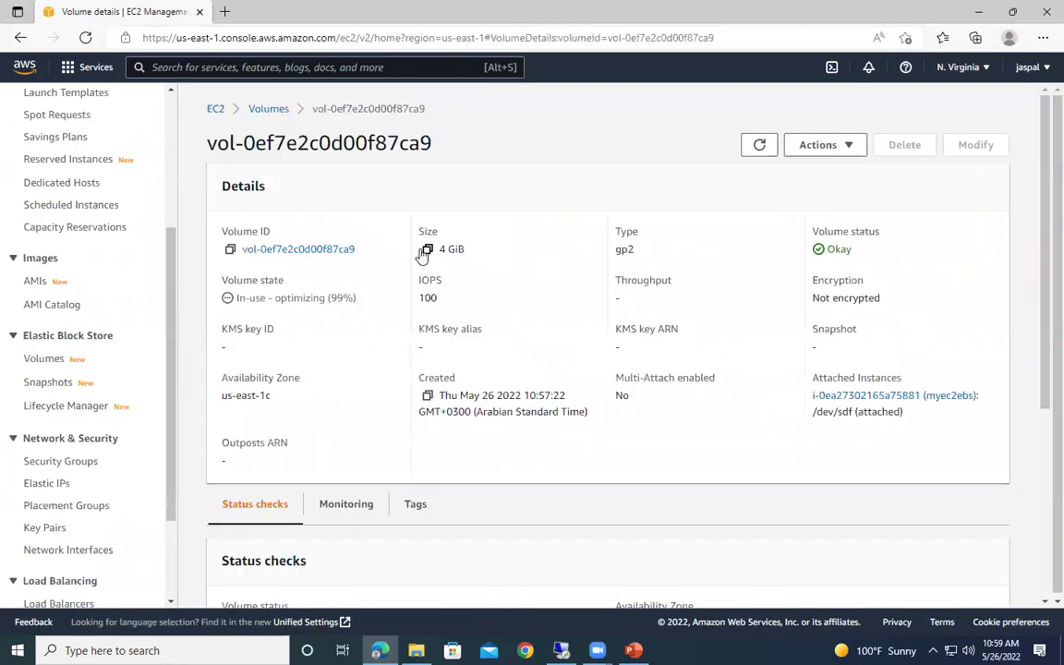
pyautogui.click(824, 145)
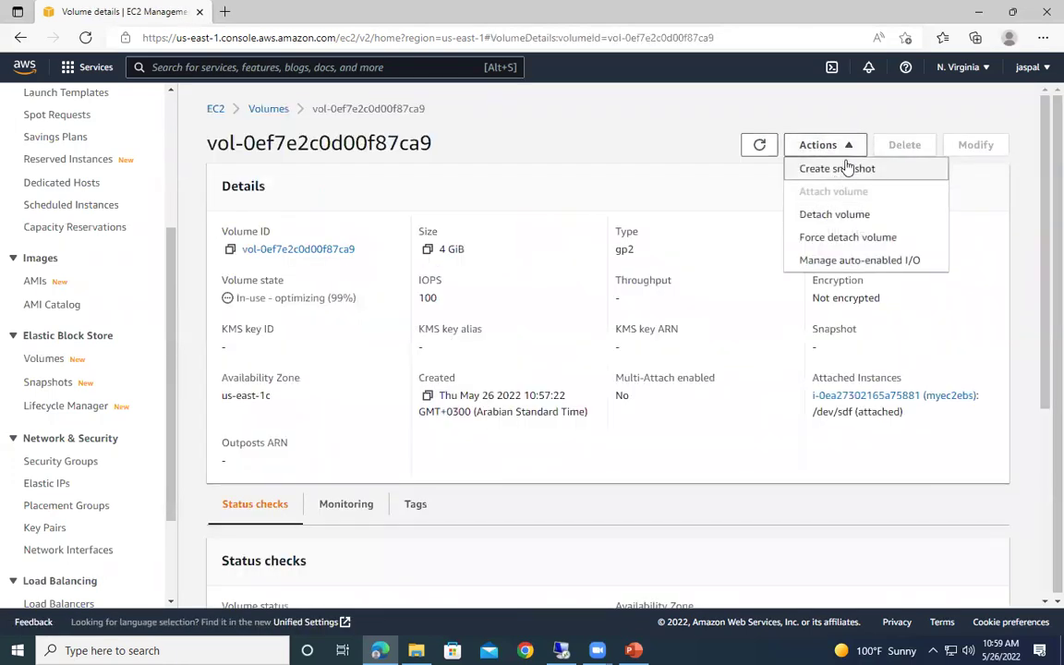
pyautogui.click(841, 169)
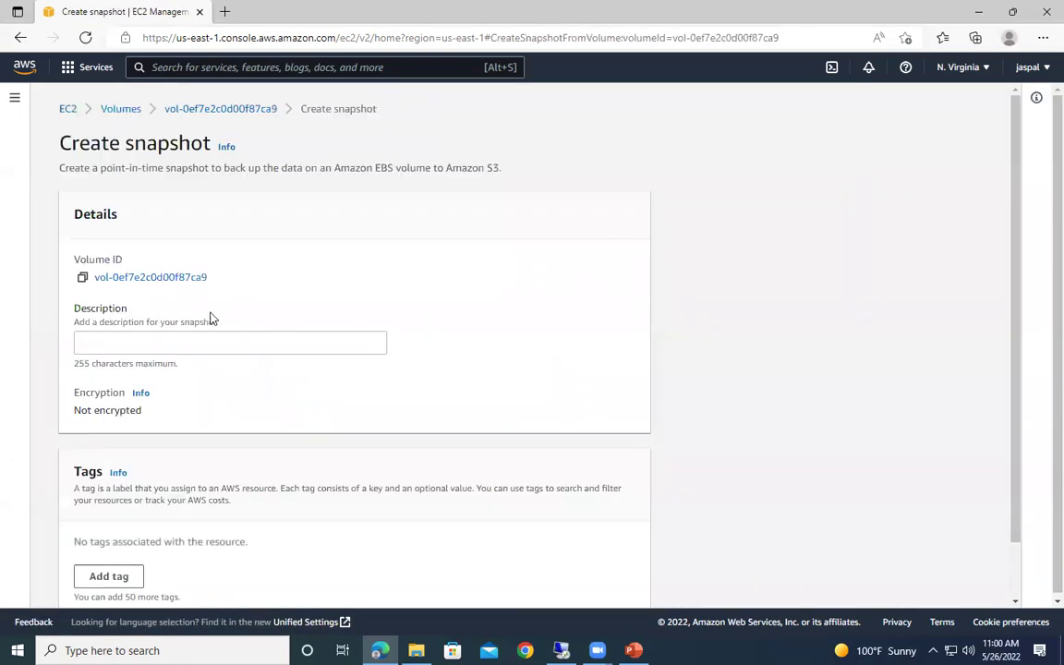
pyautogui.scroll(-1, 259, 325)
pyautogui.click(141, 278)
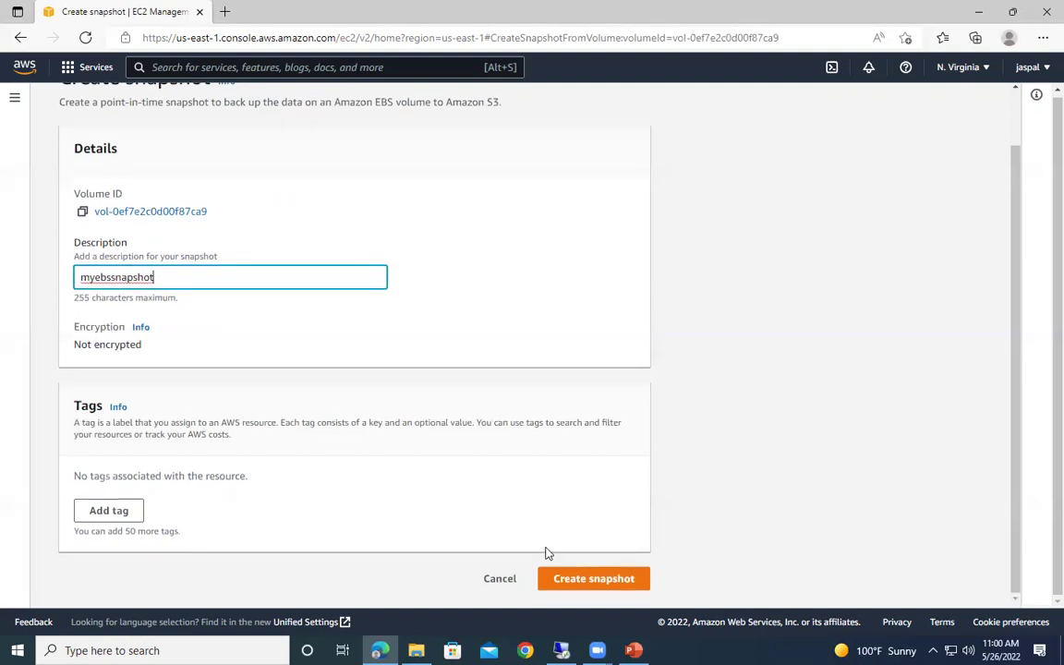
pyautogui.click(584, 579)
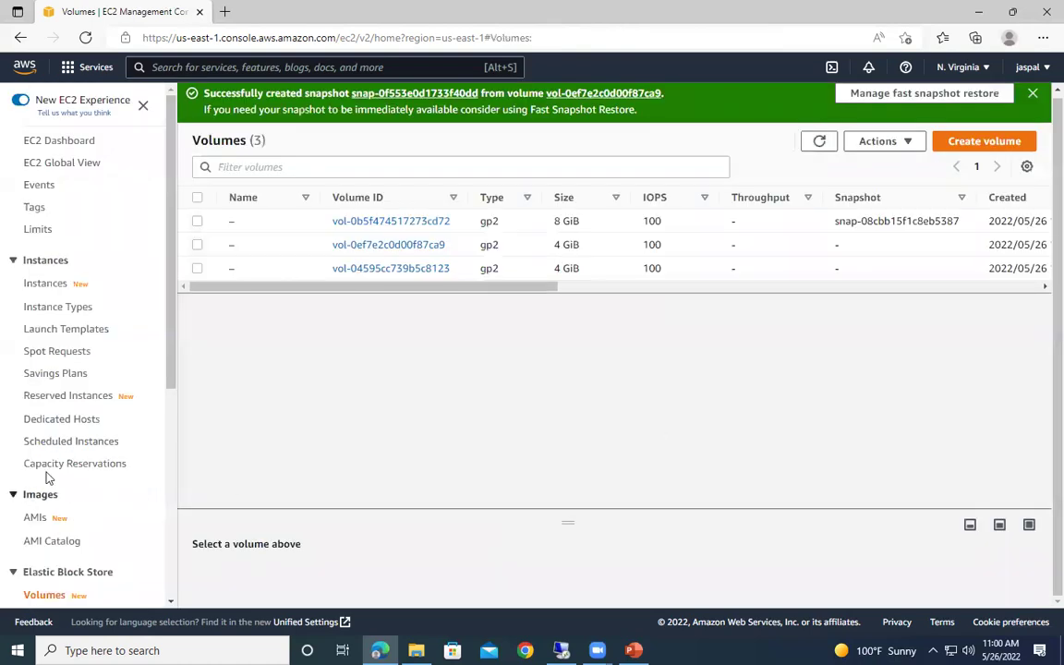
# Step: Open the list of Elastic Block Store snapshots owned by the account
pyautogui.scroll(-5, 81, 378)
pyautogui.scroll(3, 56, 406)
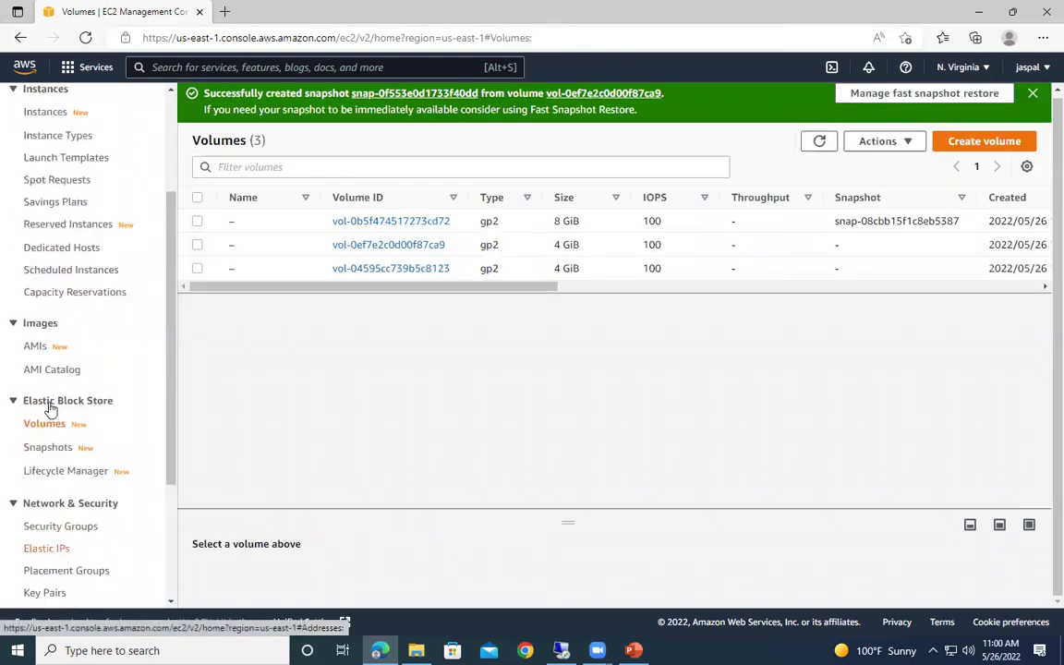
pyautogui.scroll(-4, 72, 286)
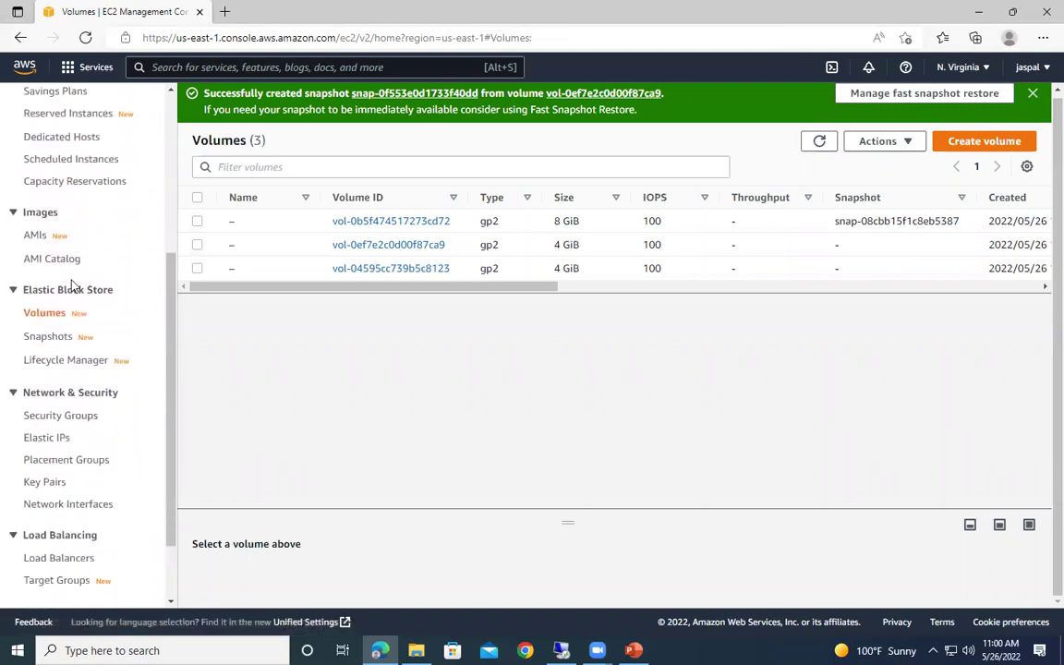
pyautogui.scroll(6, 96, 440)
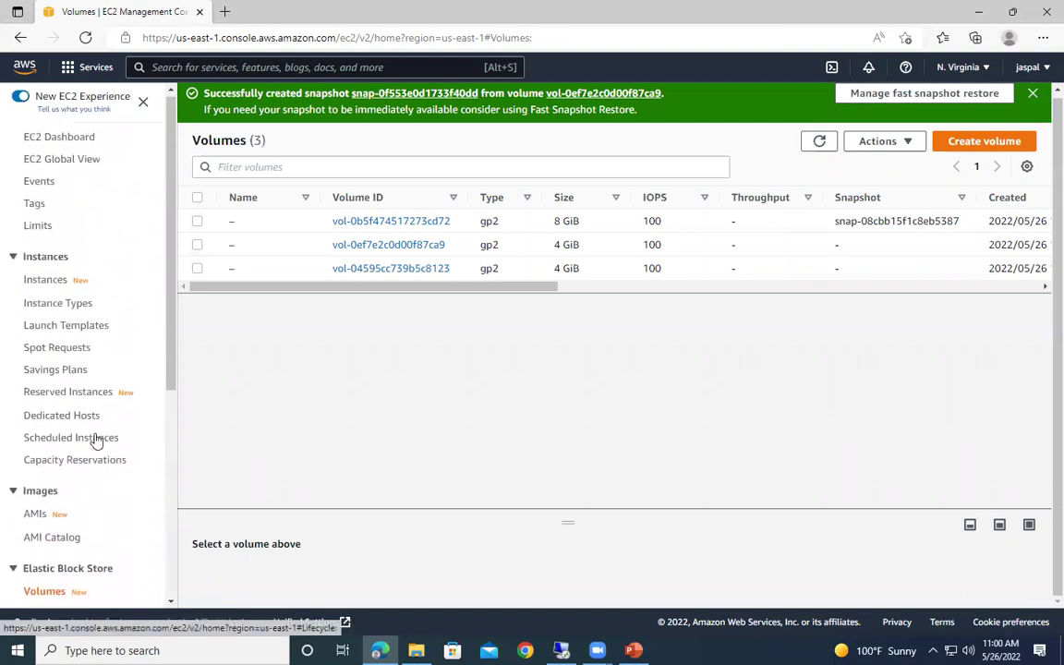
pyautogui.scroll(-1, 70, 312)
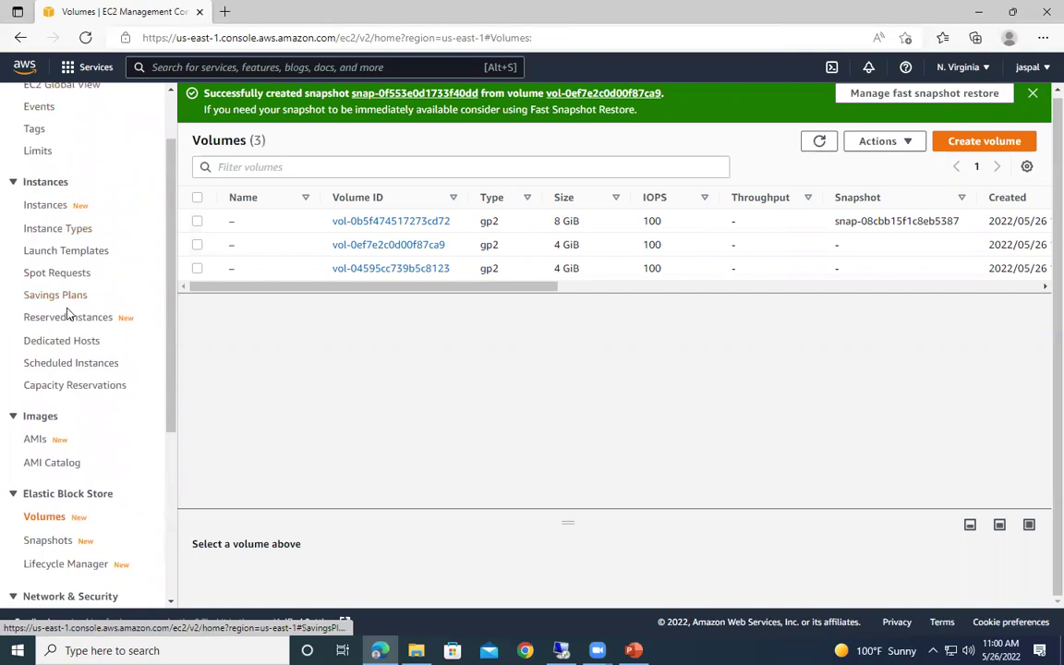
pyautogui.scroll(-1, 79, 439)
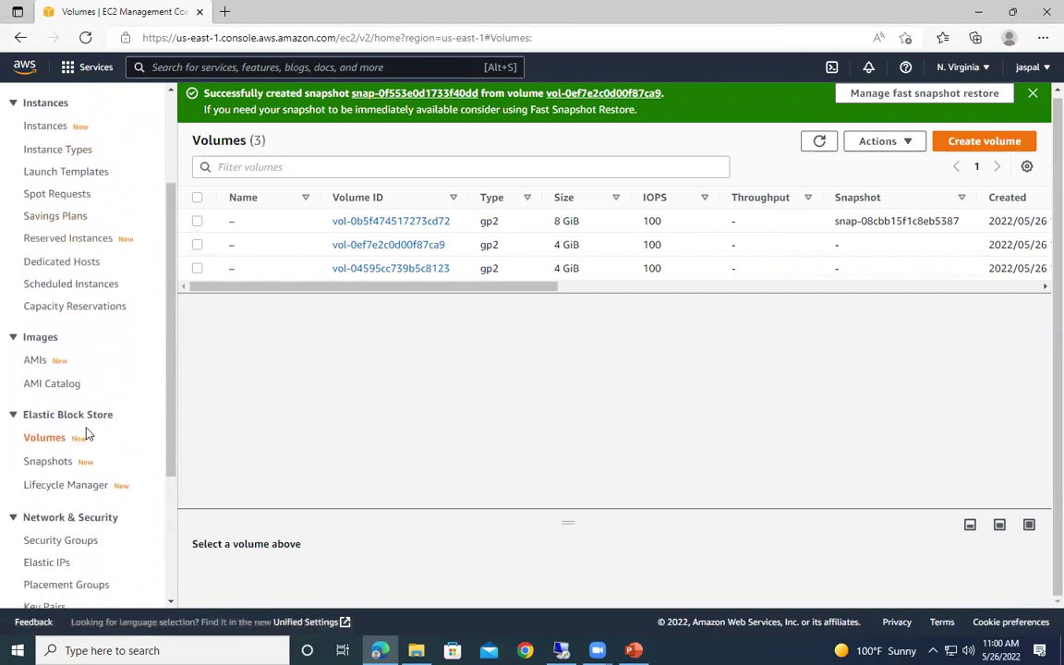
pyautogui.click(50, 462)
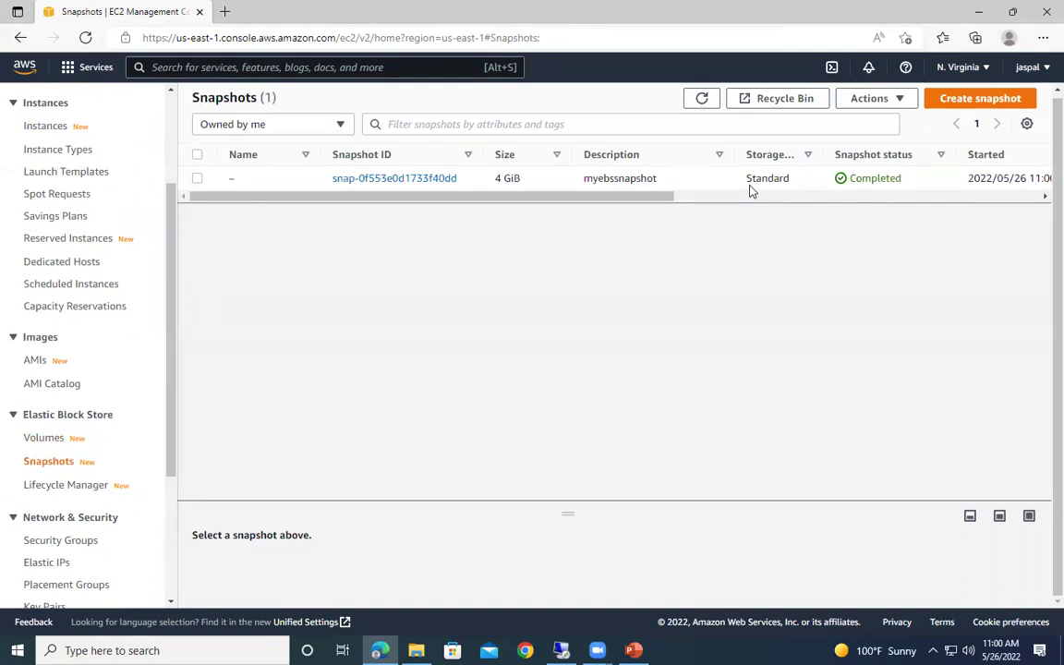
# Step: Select the myebssnapshot snapshot and review the actions available for it
pyautogui.rightClick(401, 189)
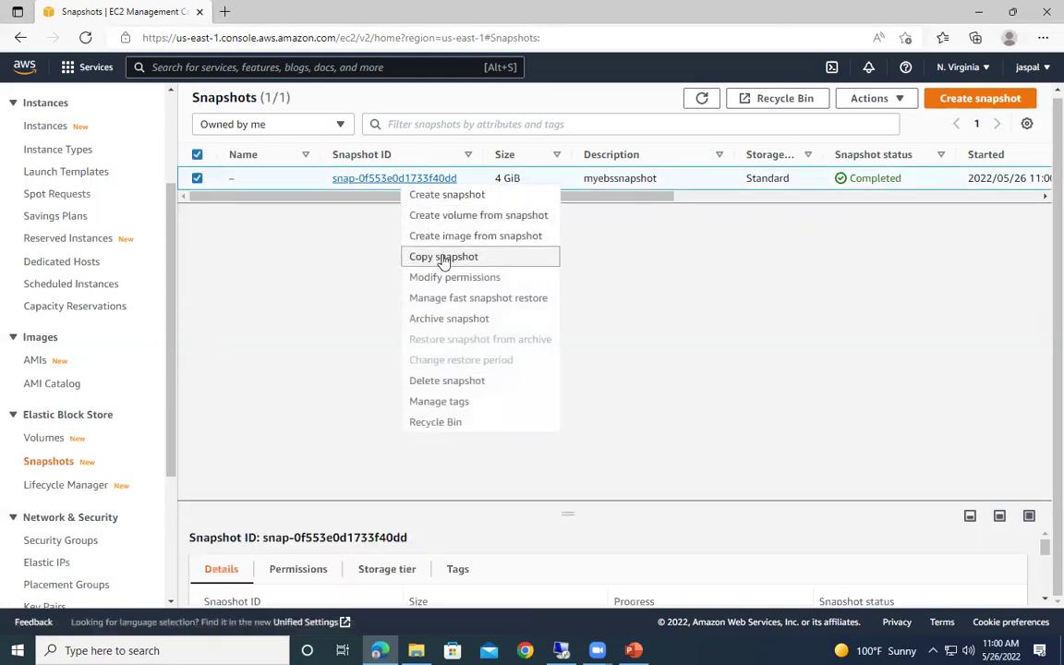
pyautogui.click(284, 309)
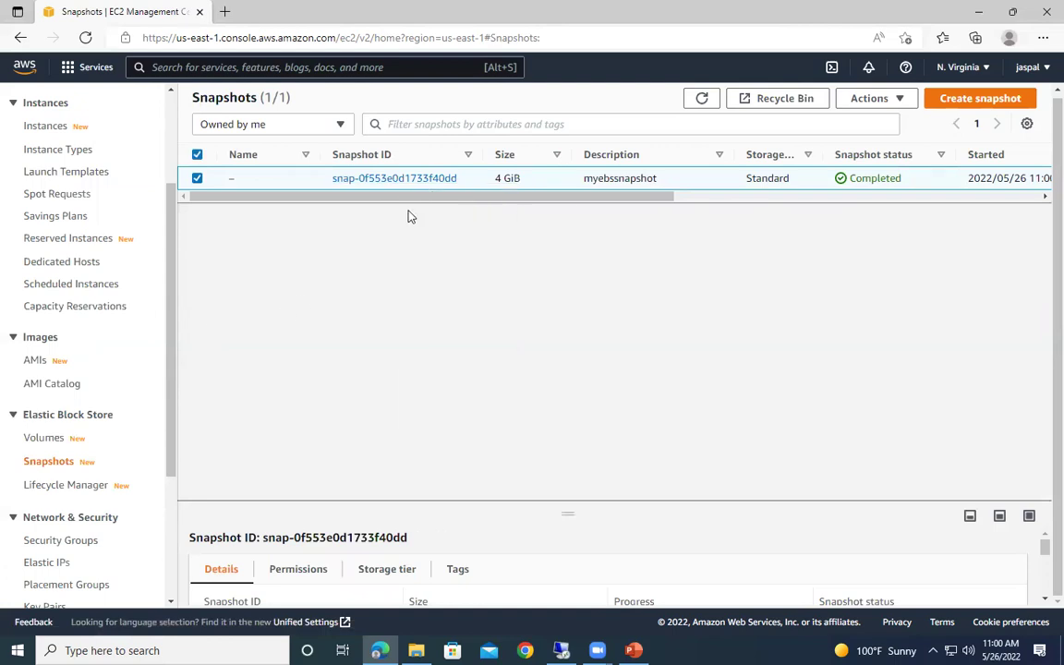
pyautogui.click(880, 102)
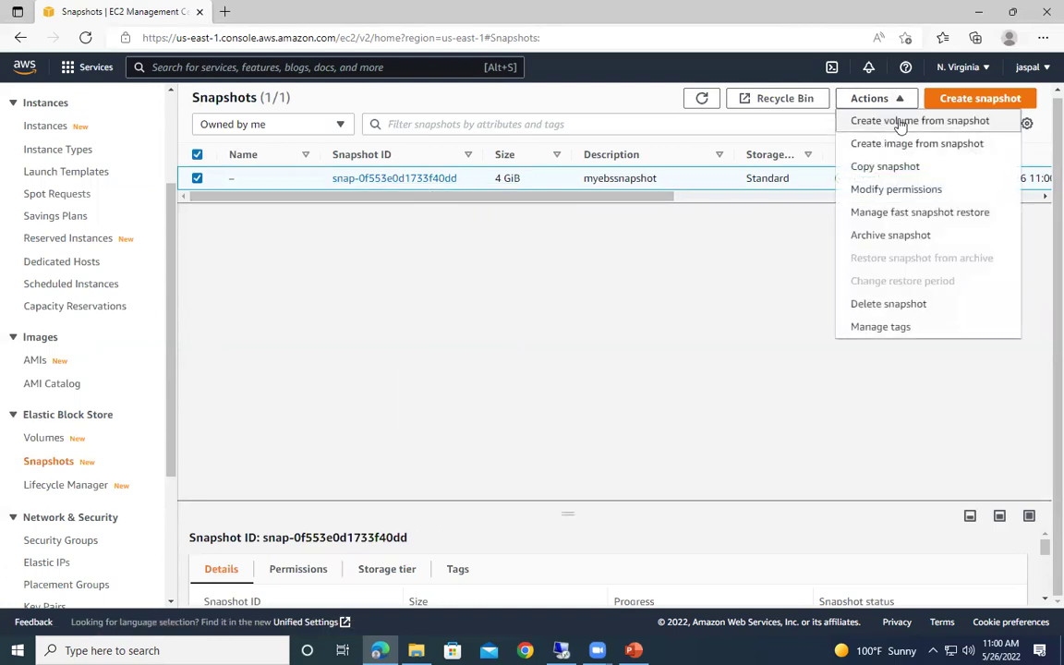
# Step: Copy the myebssnapshot snapshot within the us-east-1 Region, keeping the suggested description and leaving encryption off
pyautogui.rightClick(423, 180)
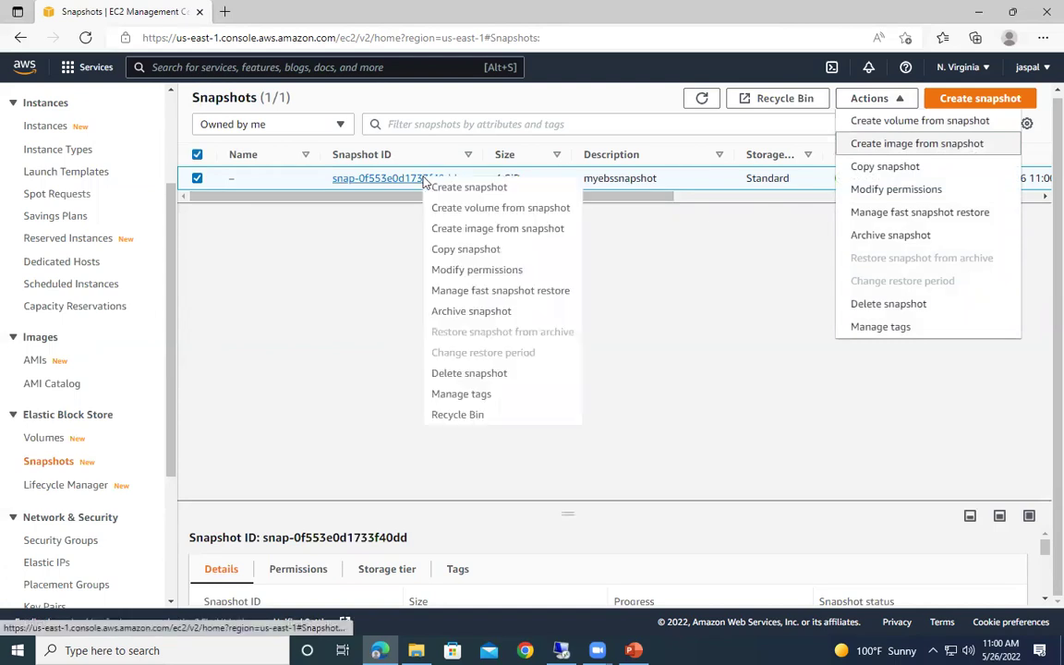
pyautogui.click(468, 251)
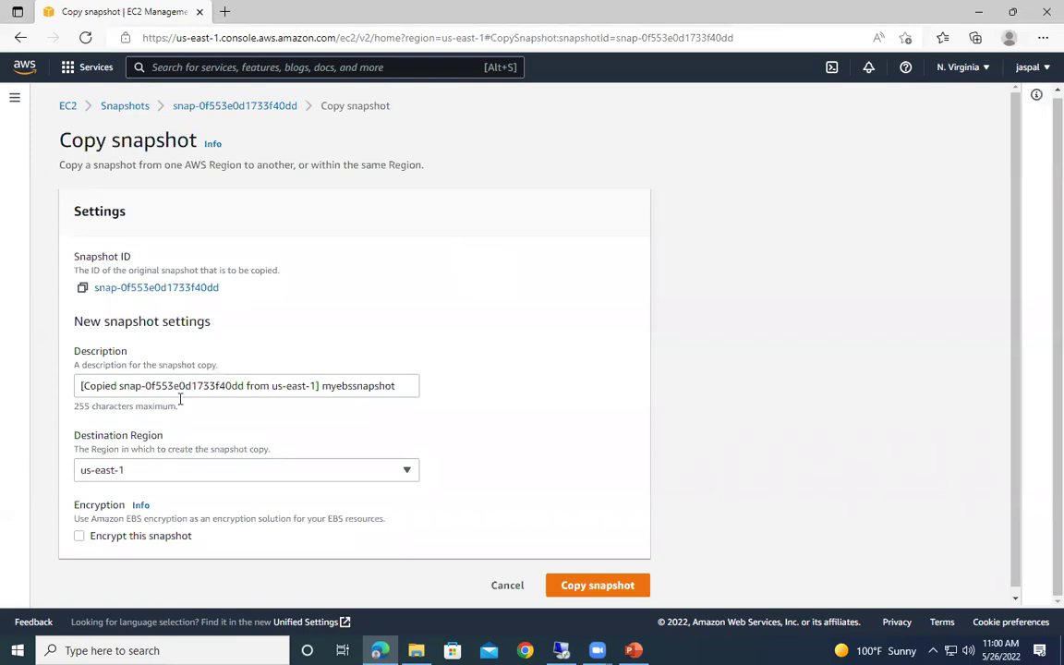
pyautogui.click(329, 466)
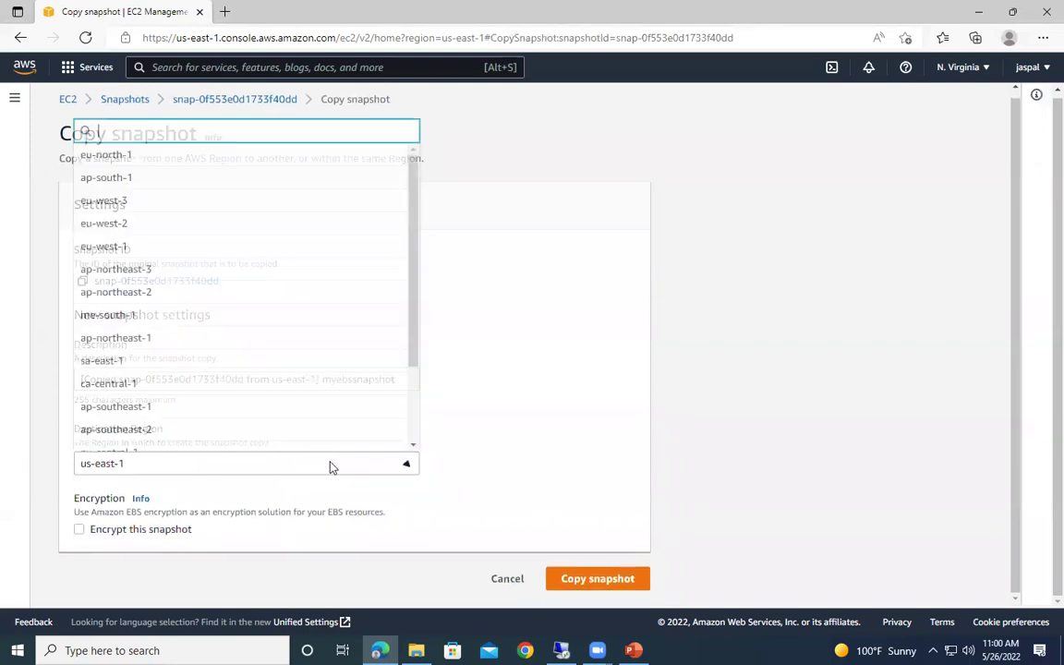
pyautogui.click(116, 473)
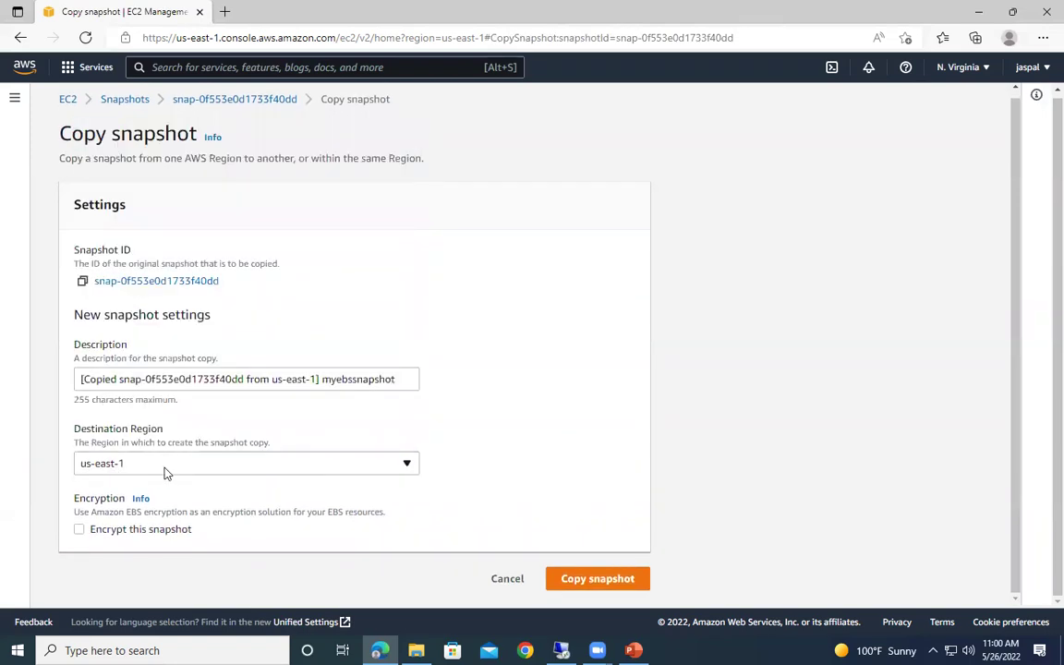
pyautogui.click(232, 467)
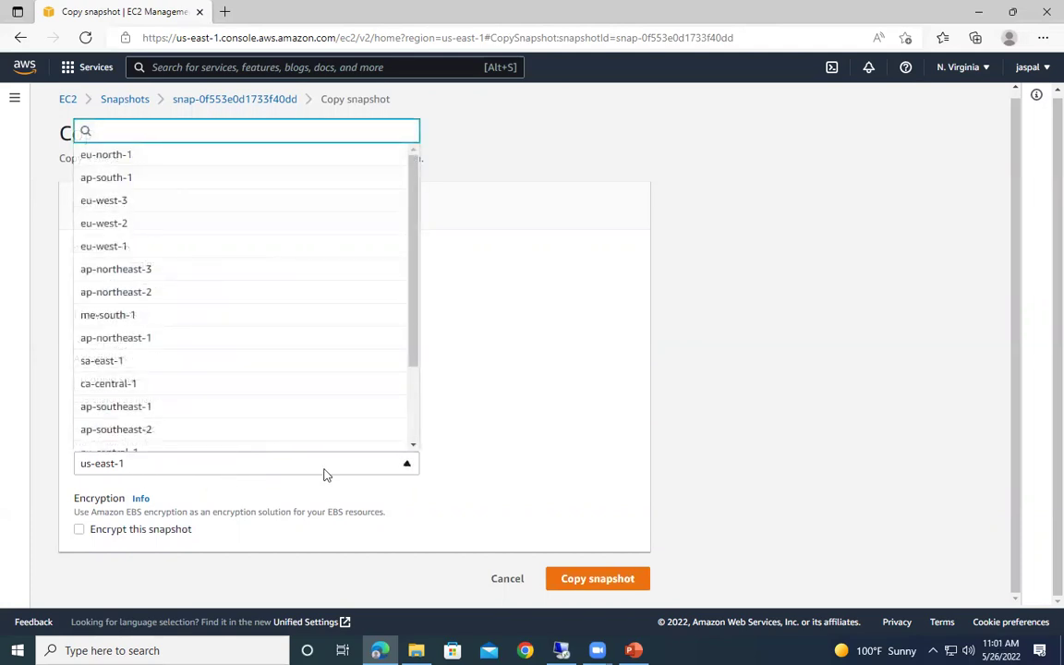
pyautogui.click(487, 386)
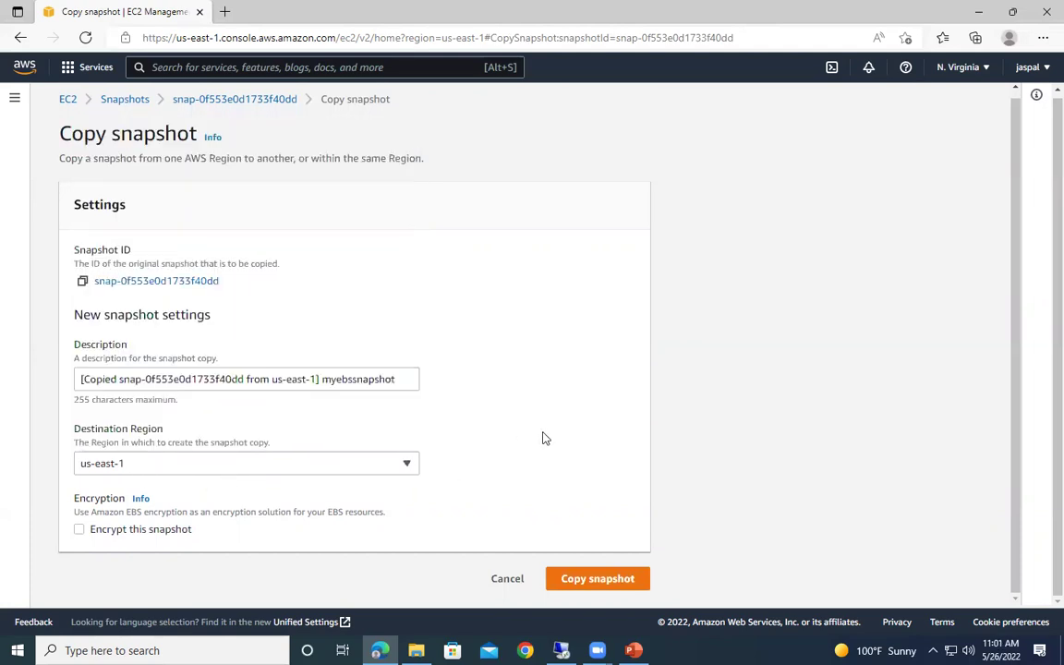
pyautogui.click(592, 573)
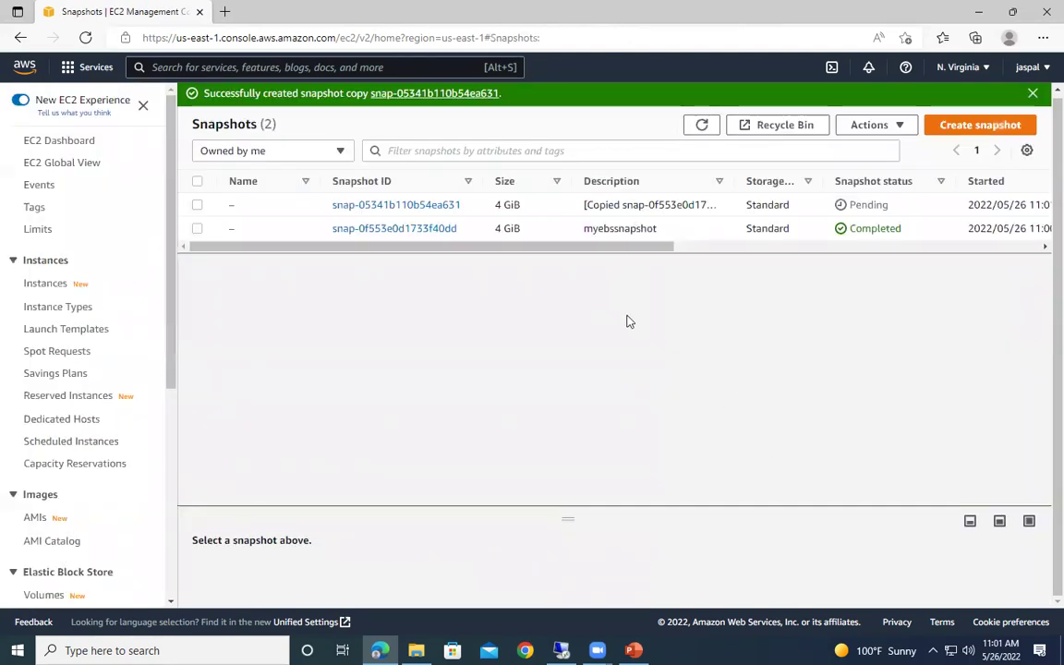
# Step: Check the status, progress and encryption of the snapshot copy, refreshing the snapshot list
pyautogui.moveTo(896, 246)
pyautogui.mouseDown()
pyautogui.moveTo(997, 247)
pyautogui.moveTo(893, 263)
pyautogui.mouseUp()
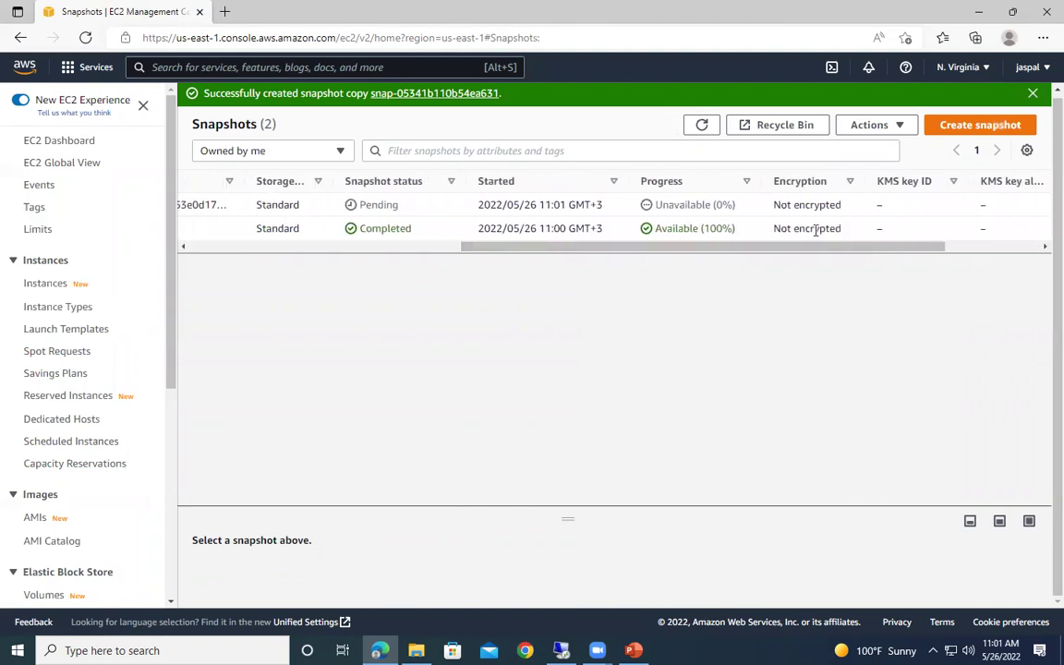
pyautogui.click(701, 124)
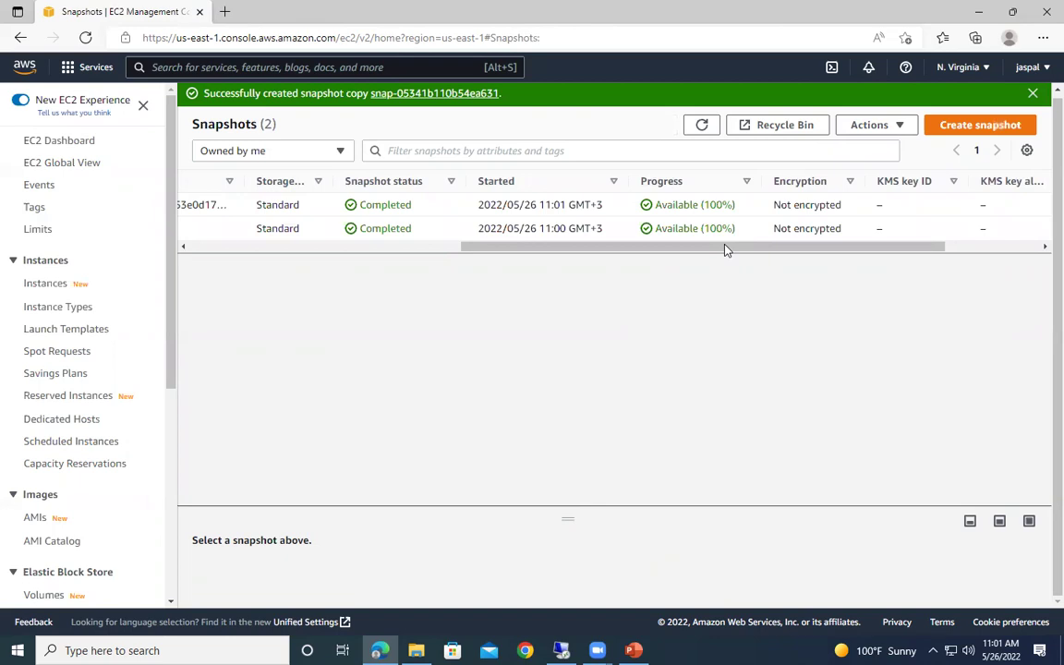
pyautogui.moveTo(730, 247); pyautogui.dragTo(387, 290)
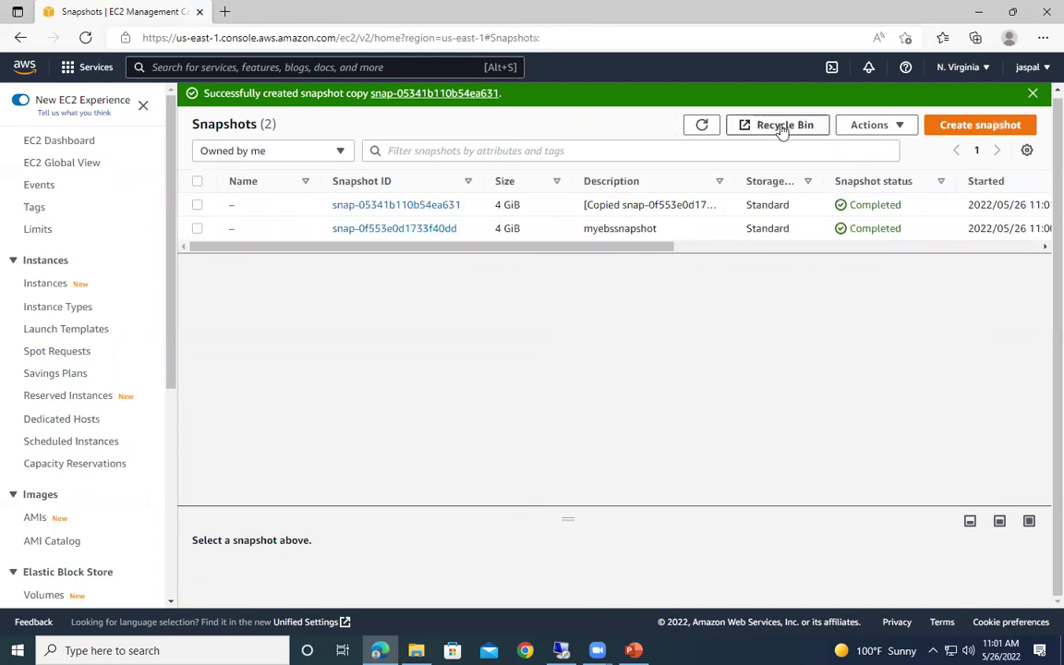
# Step: Select the original myebssnapshot snapshot and look through its available actions, including deletion
pyautogui.click(847, 126)
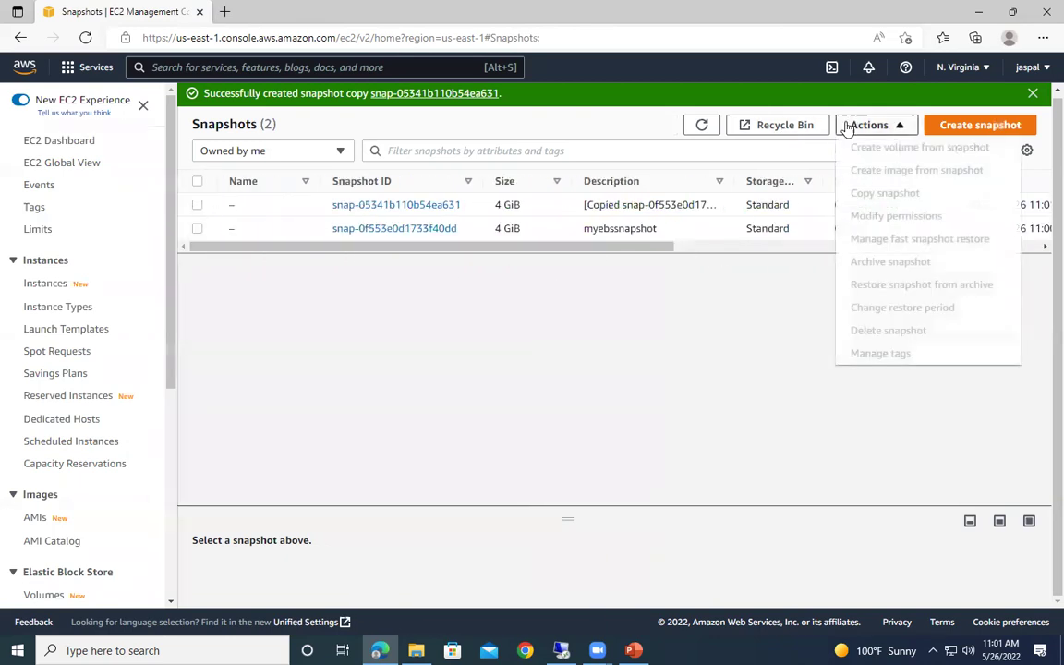
pyautogui.click(197, 228)
pyautogui.click(702, 374)
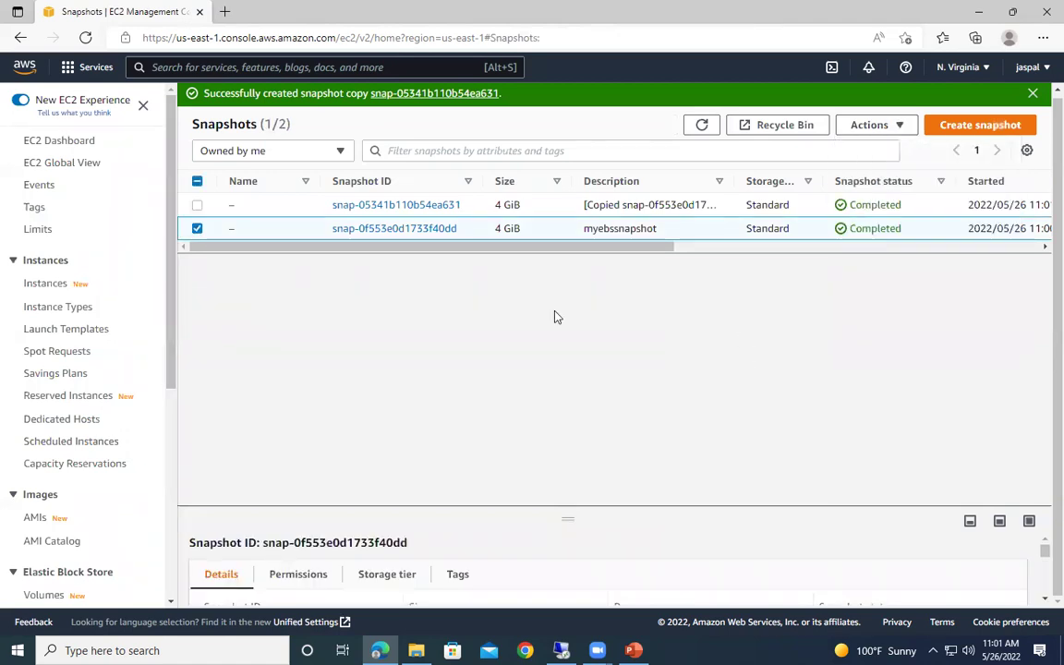
pyautogui.click(894, 137)
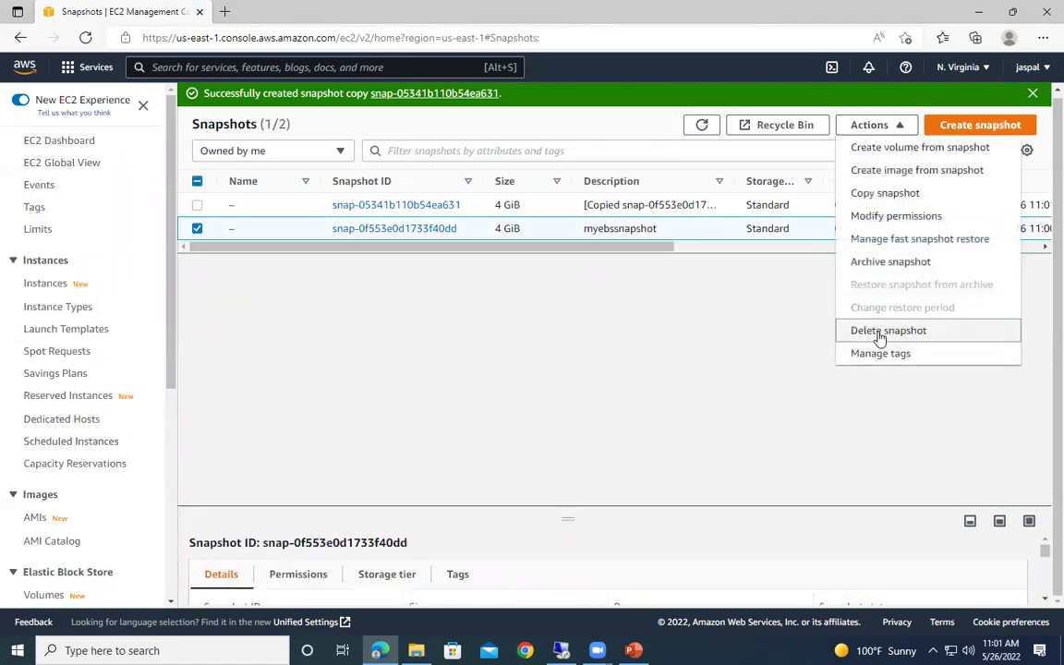
pyautogui.click(695, 379)
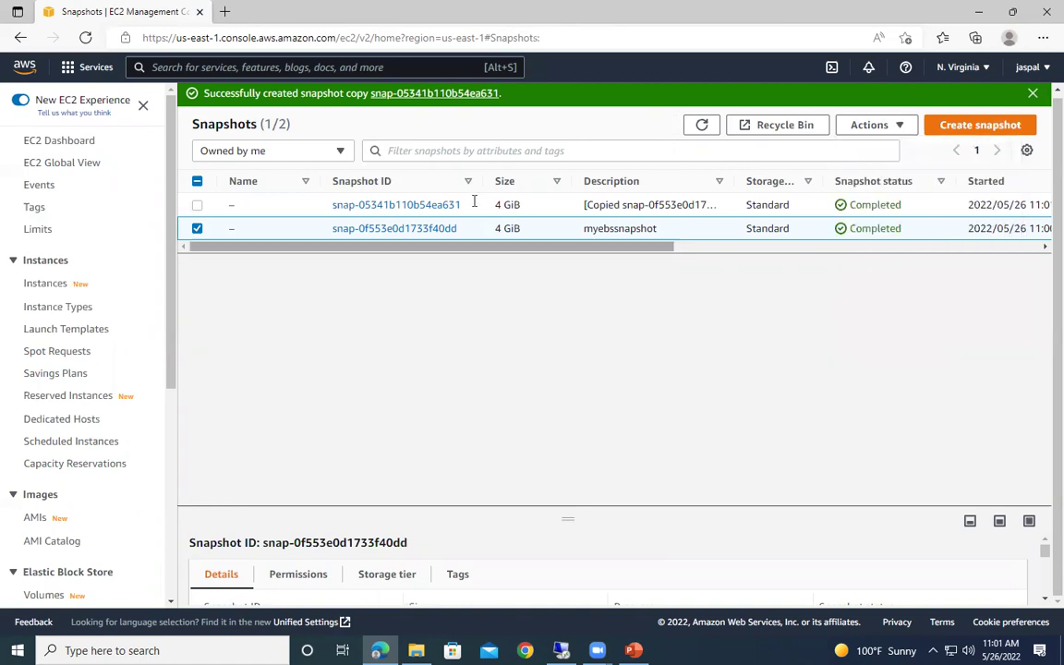
# Step: Open the Recycle Bin from the snapshot list and start a retention rule named re1 without a description
pyautogui.click(794, 128)
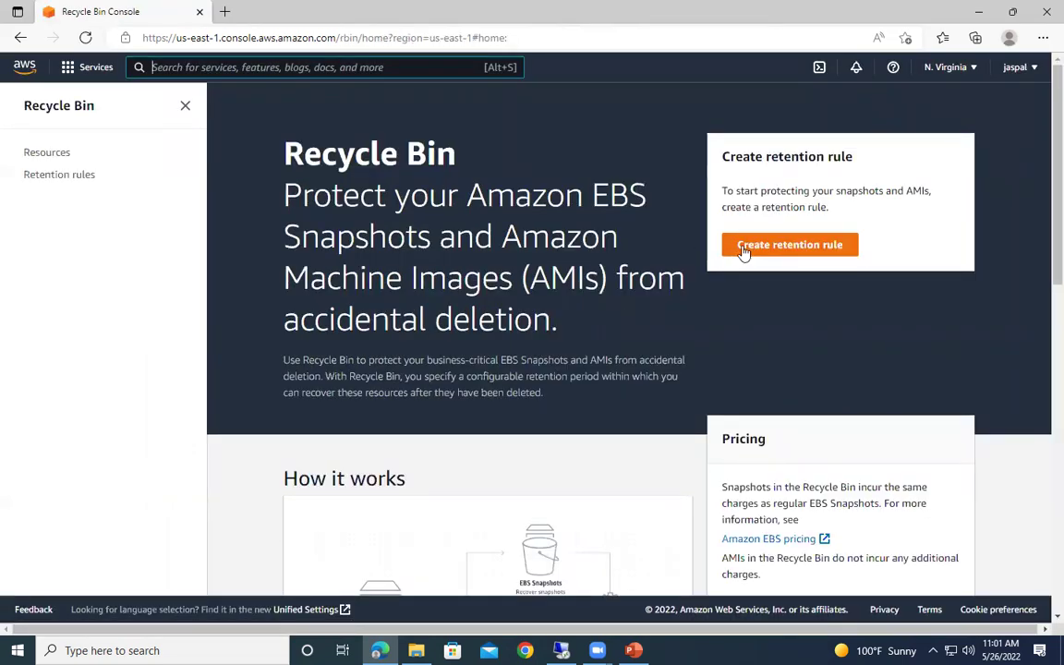
pyautogui.click(825, 251)
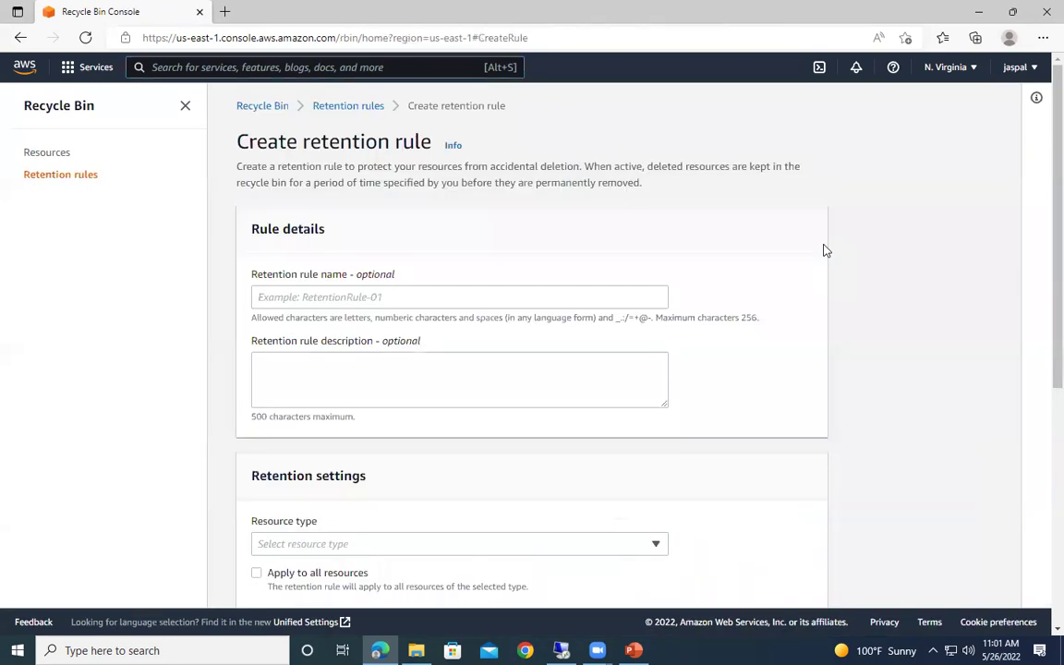
pyautogui.click(408, 300)
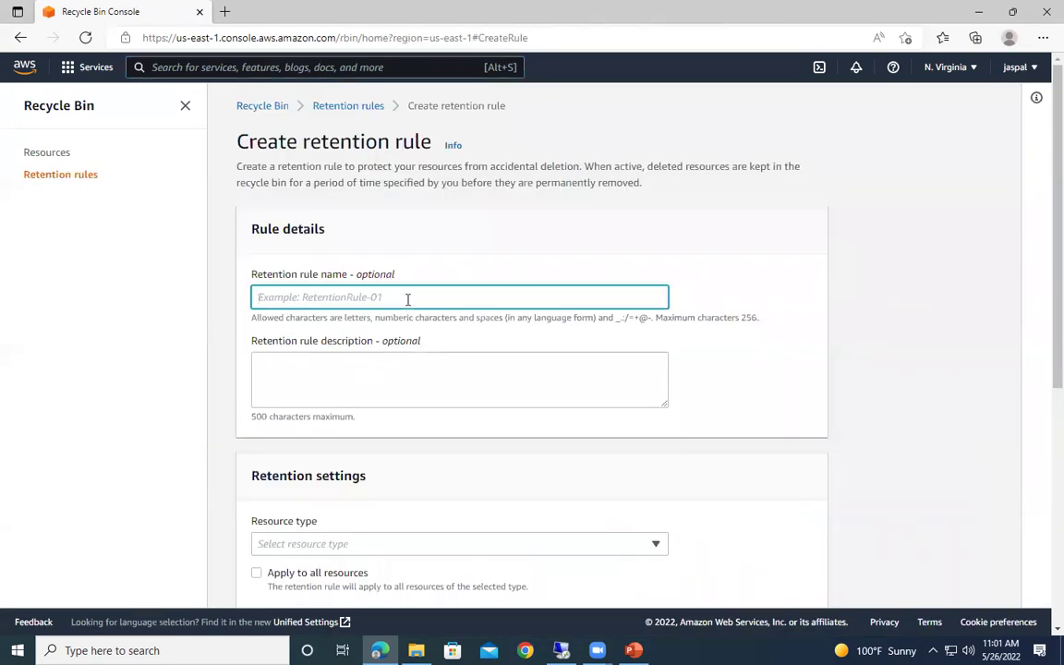
pyautogui.write('re1')
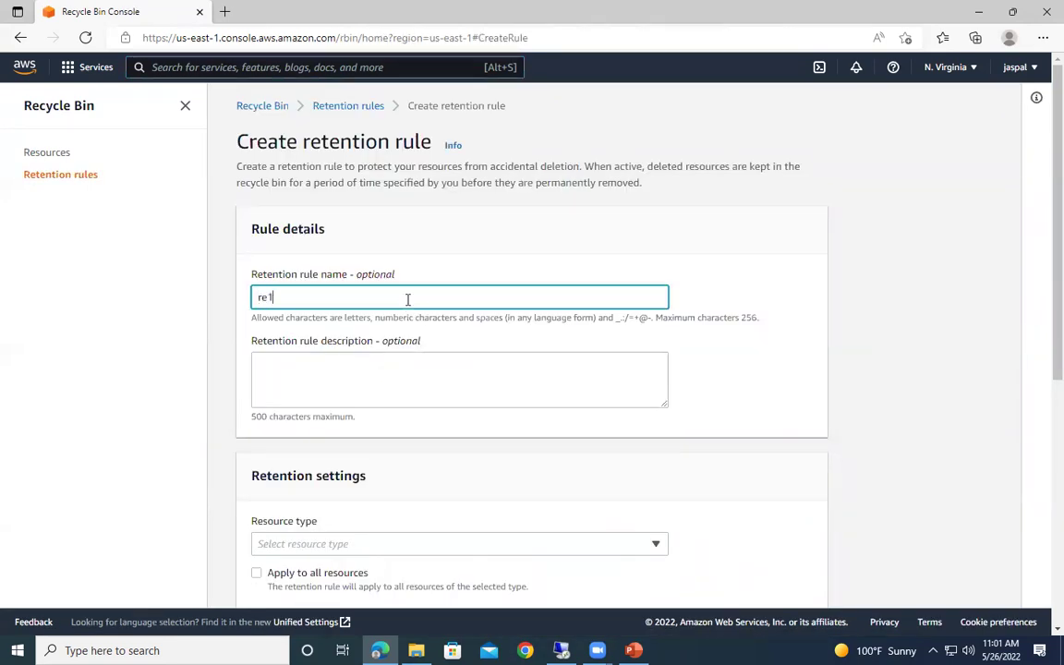
pyautogui.click(411, 393)
pyautogui.scroll(-2, 645, 408)
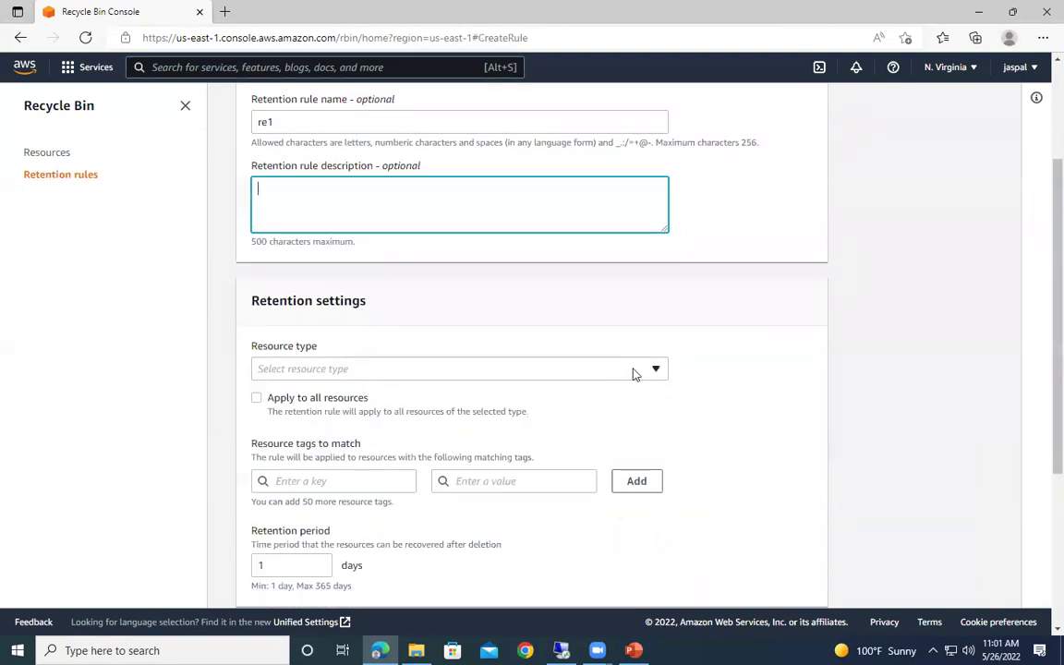
# Step: Set the retention rule's resource type to EBS Snapshots, apply it to all resources, and create the rule
pyautogui.click(633, 374)
pyautogui.click(325, 397)
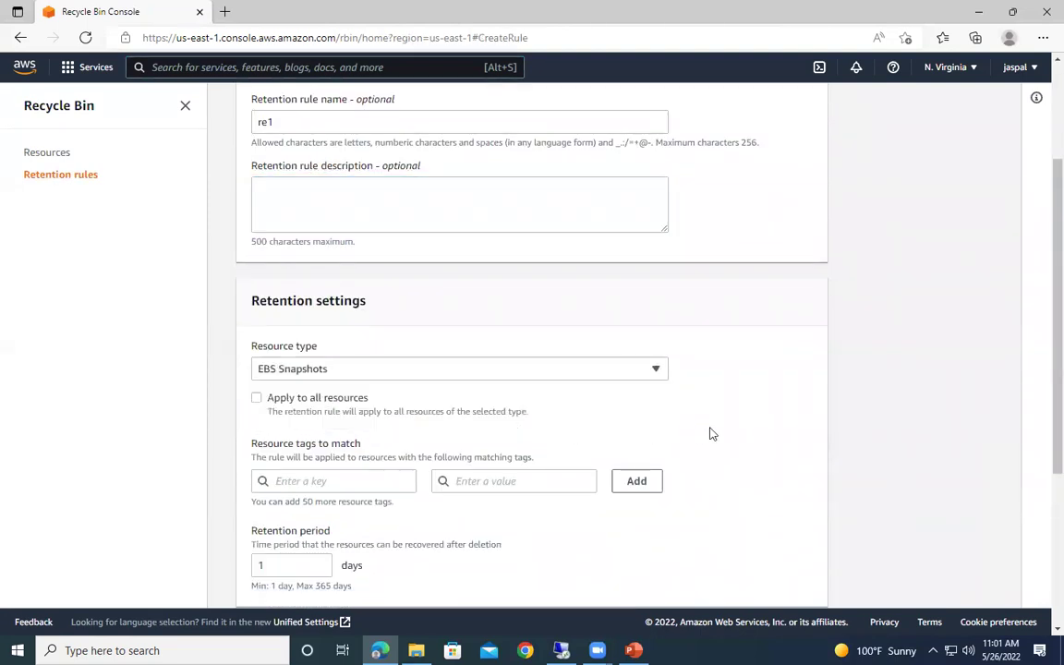
pyautogui.scroll(-2, 706, 430)
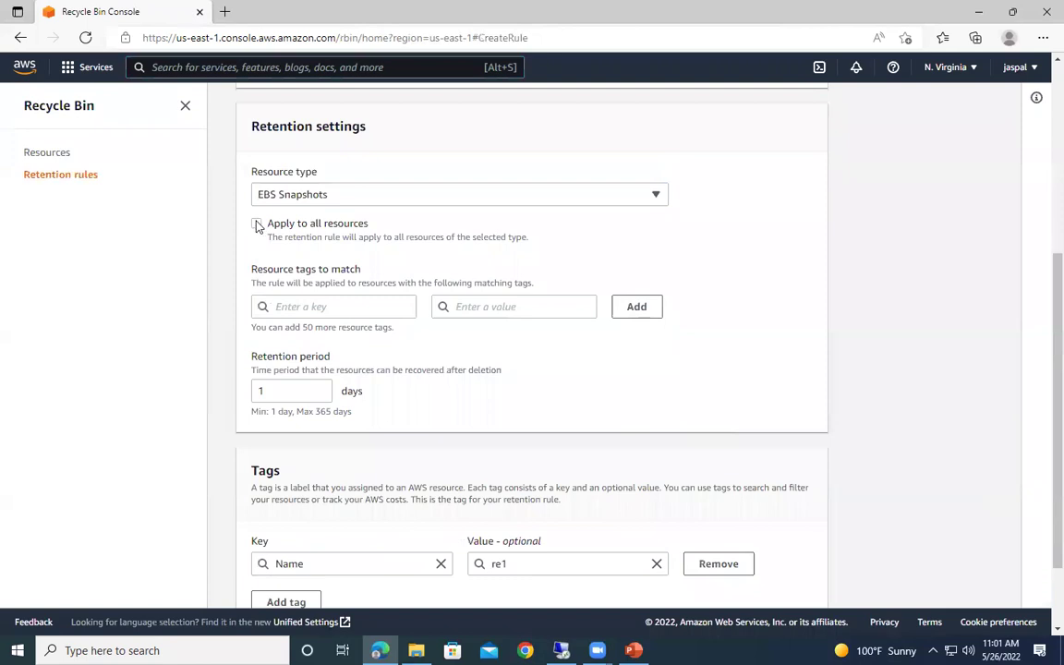
pyautogui.click(256, 225)
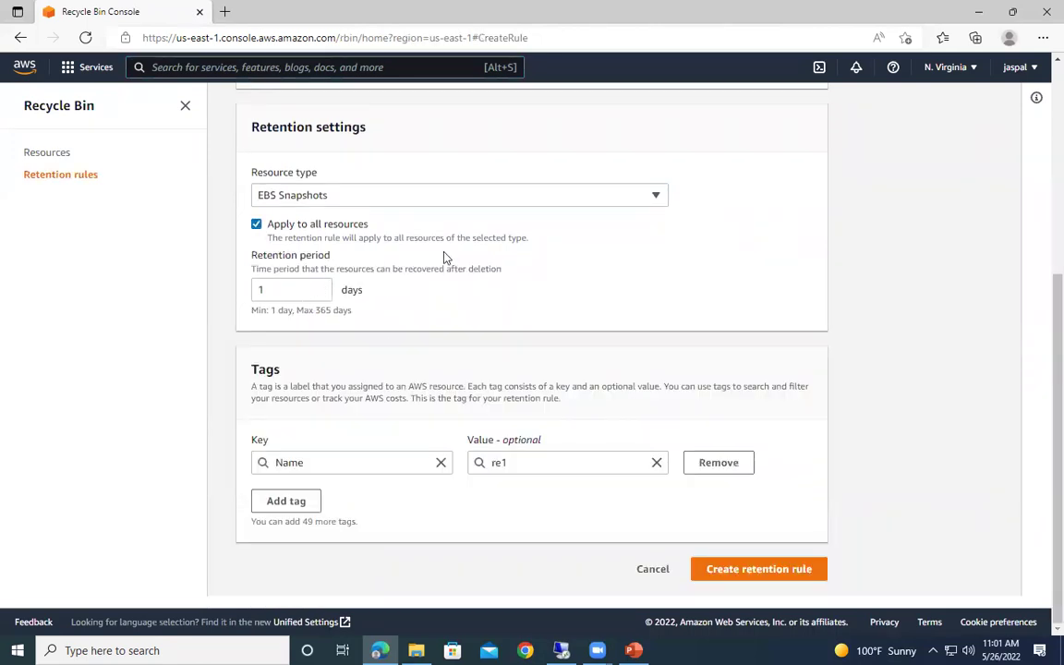
pyautogui.click(257, 225)
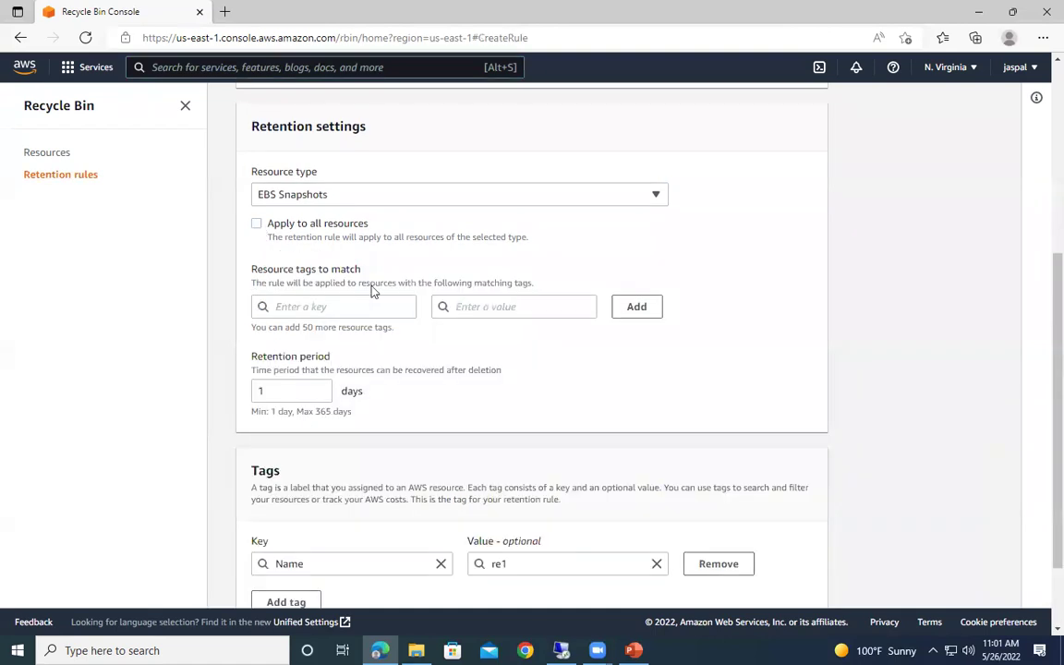
pyautogui.click(351, 307)
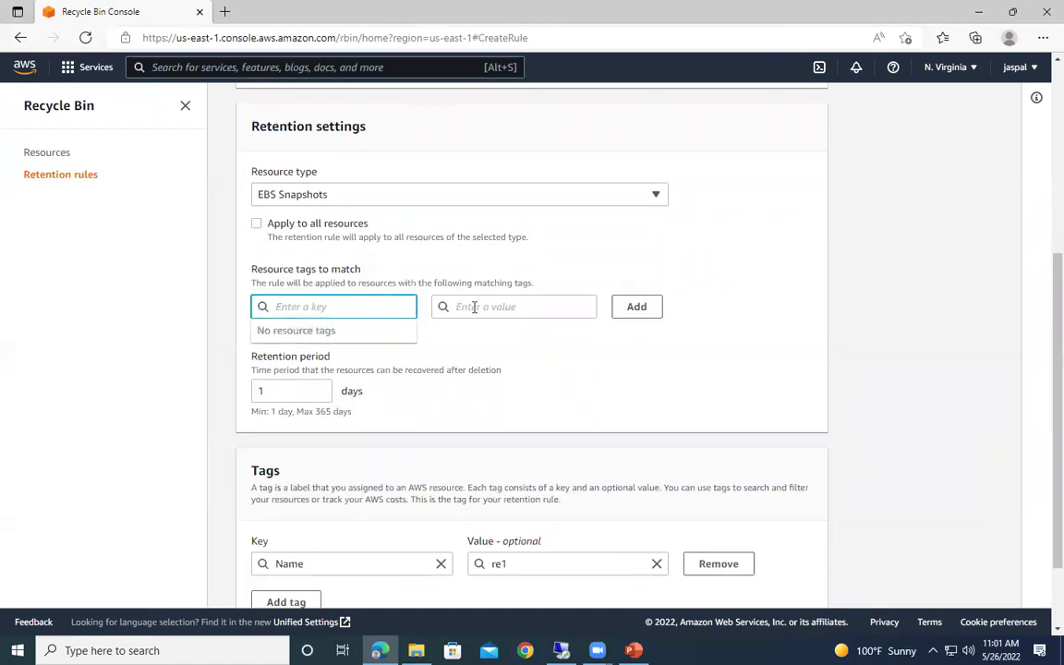
pyautogui.click(256, 224)
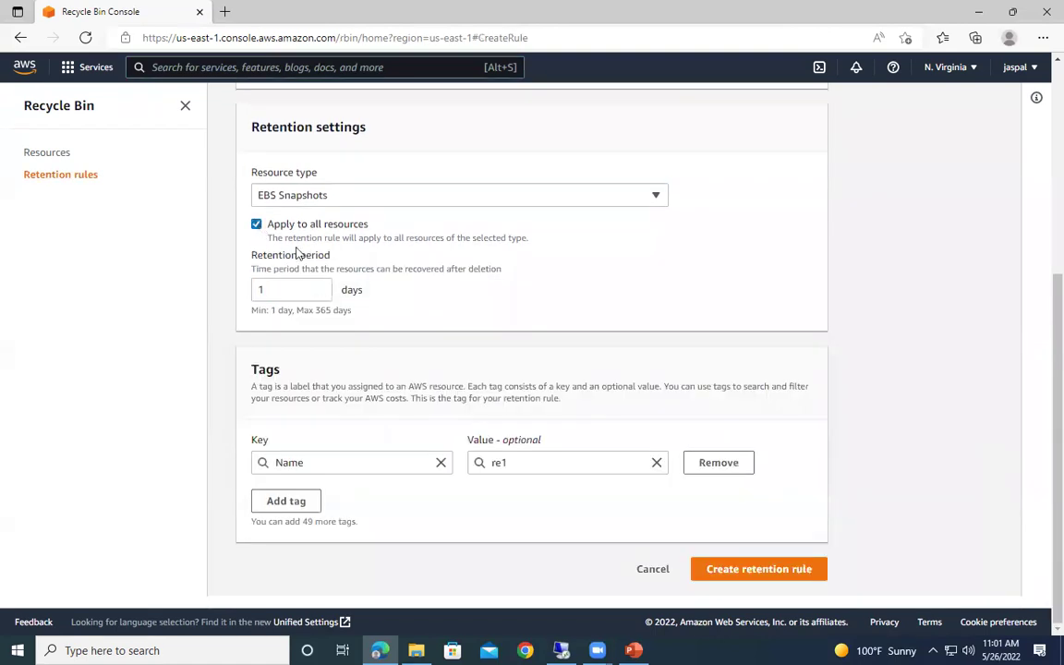
pyautogui.click(781, 571)
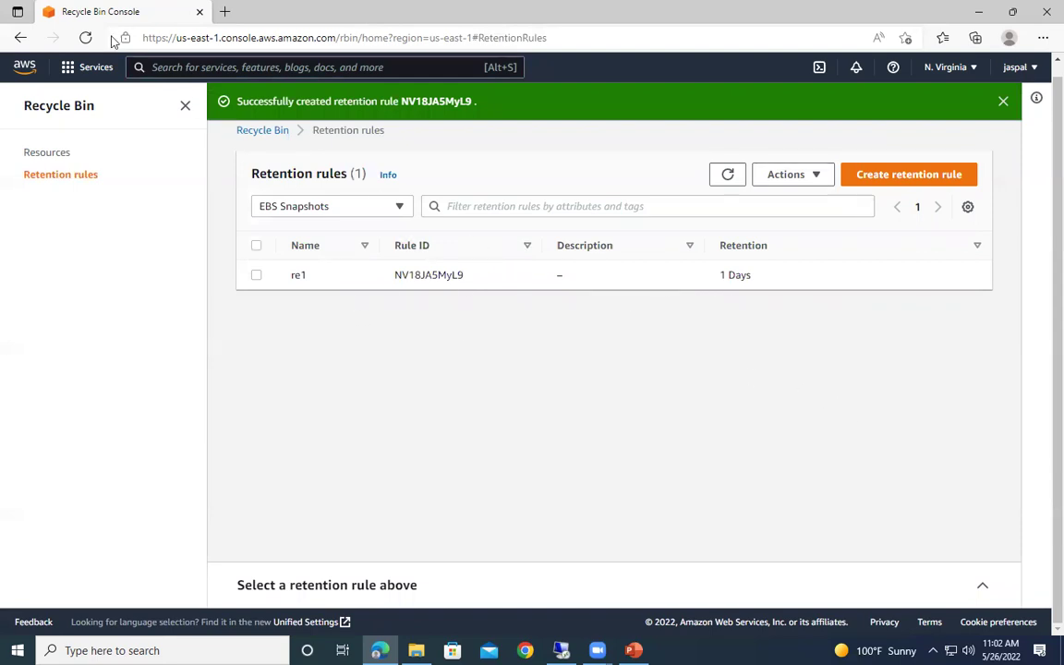
# Step: Return to the EC2 service by searching for ec2 and open its list of Elastic Block Store snapshots
pyautogui.click(221, 70)
pyautogui.write('ec')
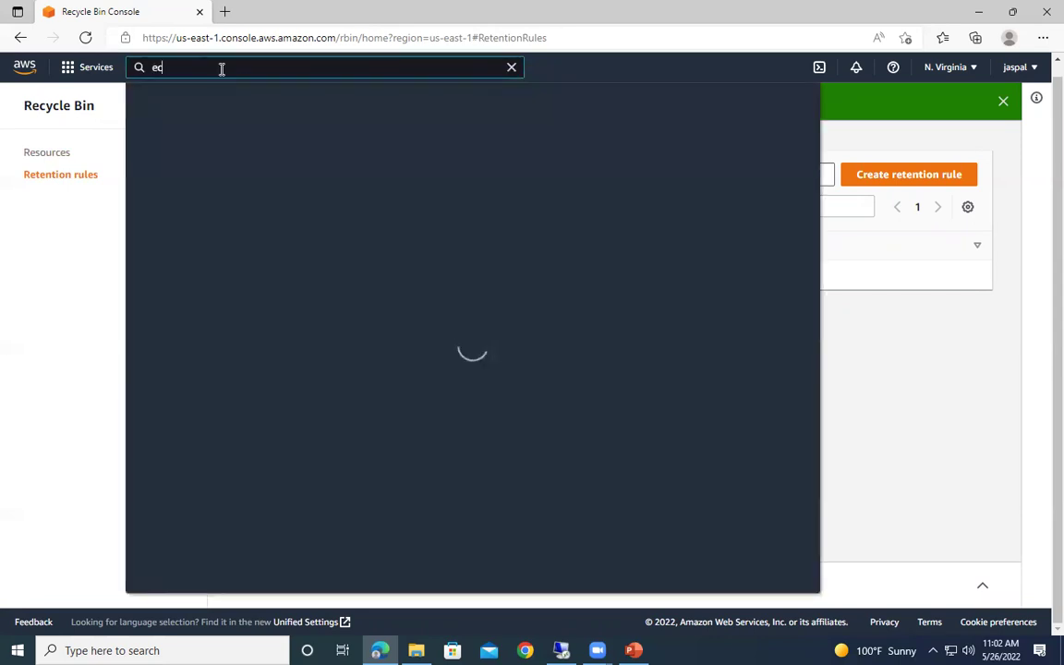
pyautogui.write('2')
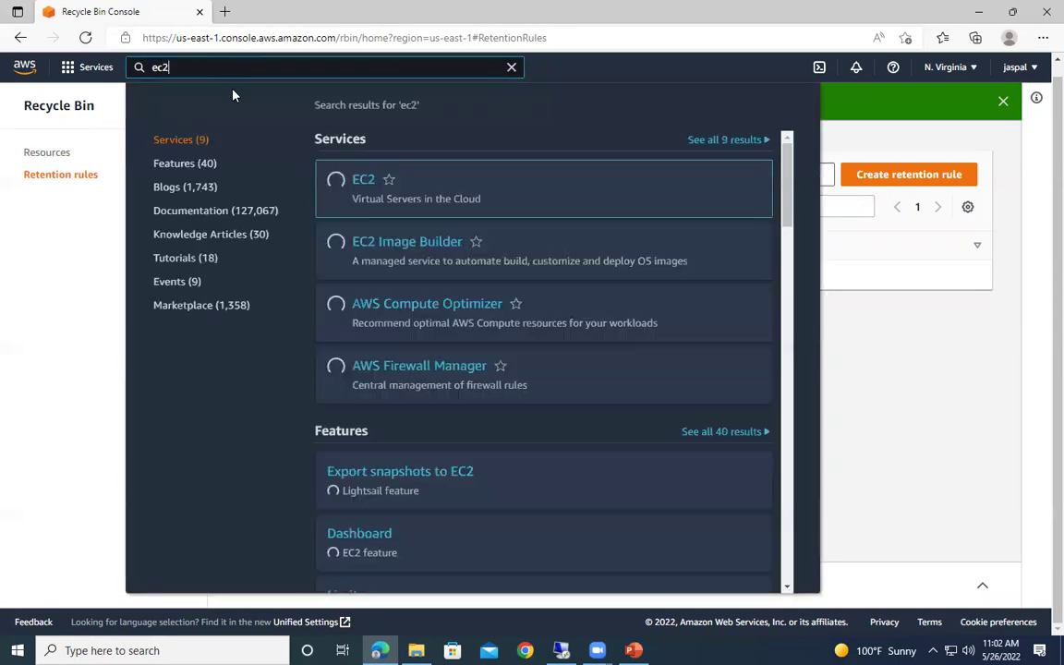
pyautogui.click(369, 184)
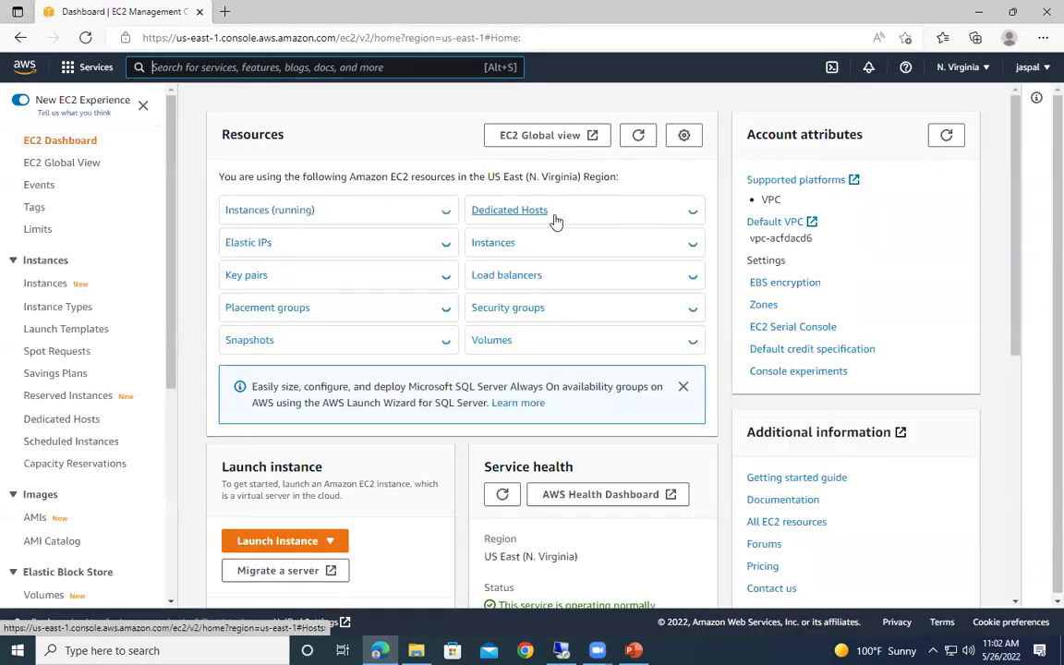
pyautogui.click(248, 218)
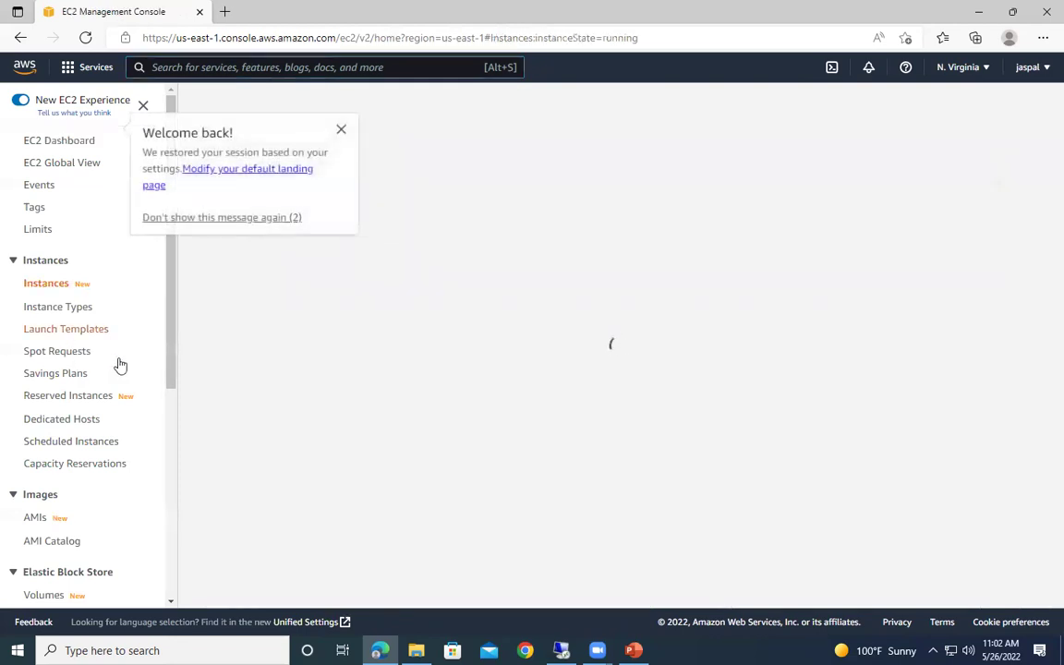
pyautogui.scroll(-3, 119, 363)
pyautogui.click(41, 305)
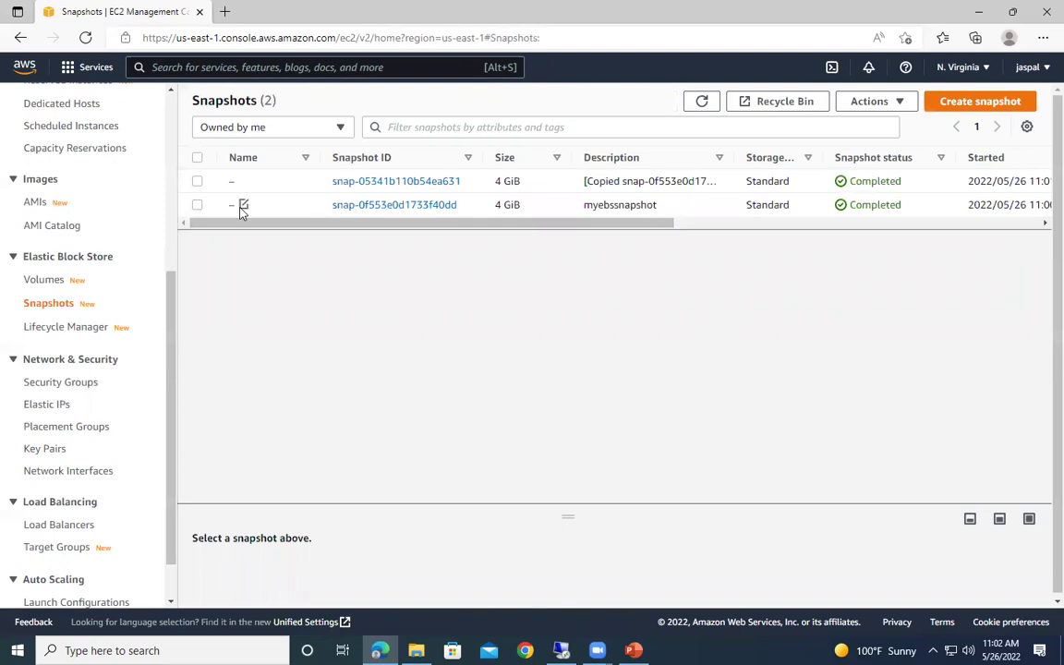
# Step: Delete the original snapshot described as myebssnapshot, keeping its copy
pyautogui.click(197, 205)
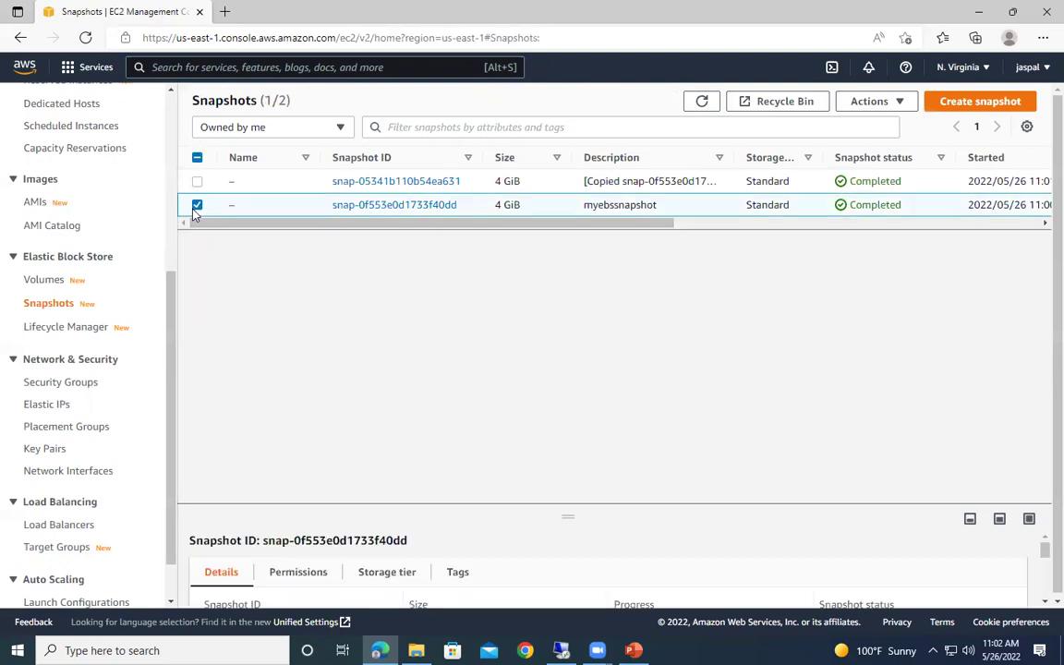
pyautogui.click(884, 104)
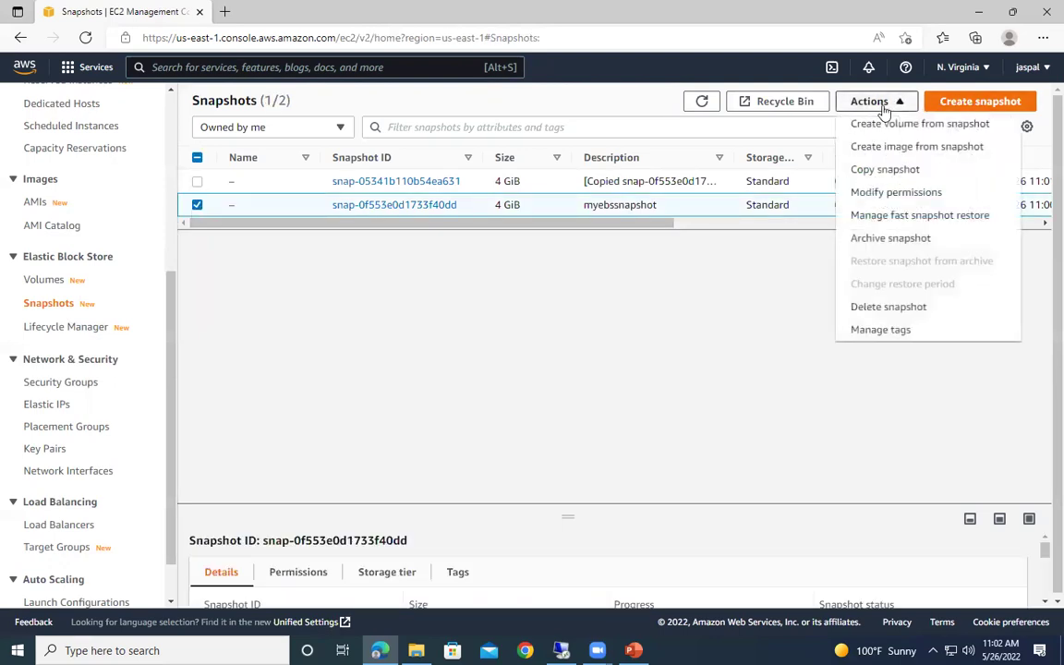
pyautogui.click(862, 308)
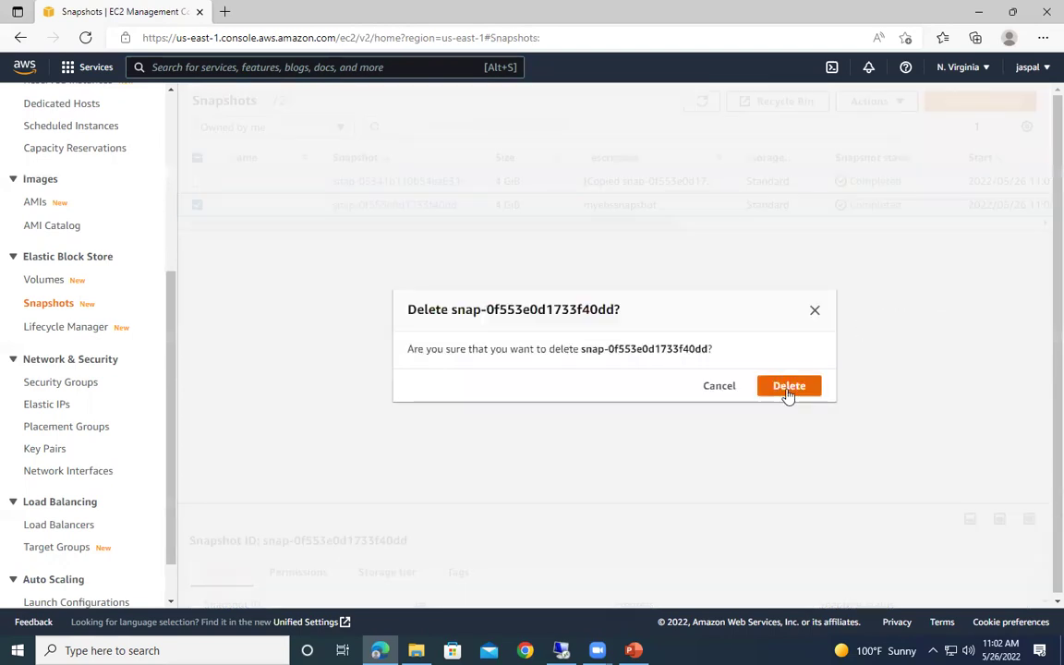
pyautogui.click(789, 389)
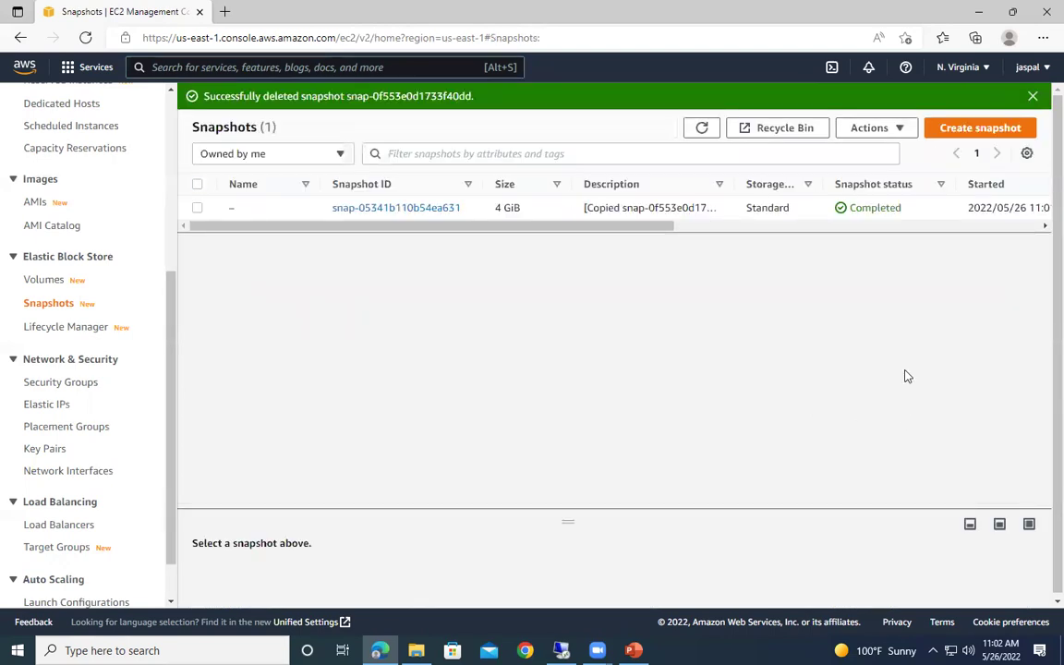
# Step: Open the Recycle Bin from the snapshot list and refresh its retention rules to check rule re1
pyautogui.click(774, 131)
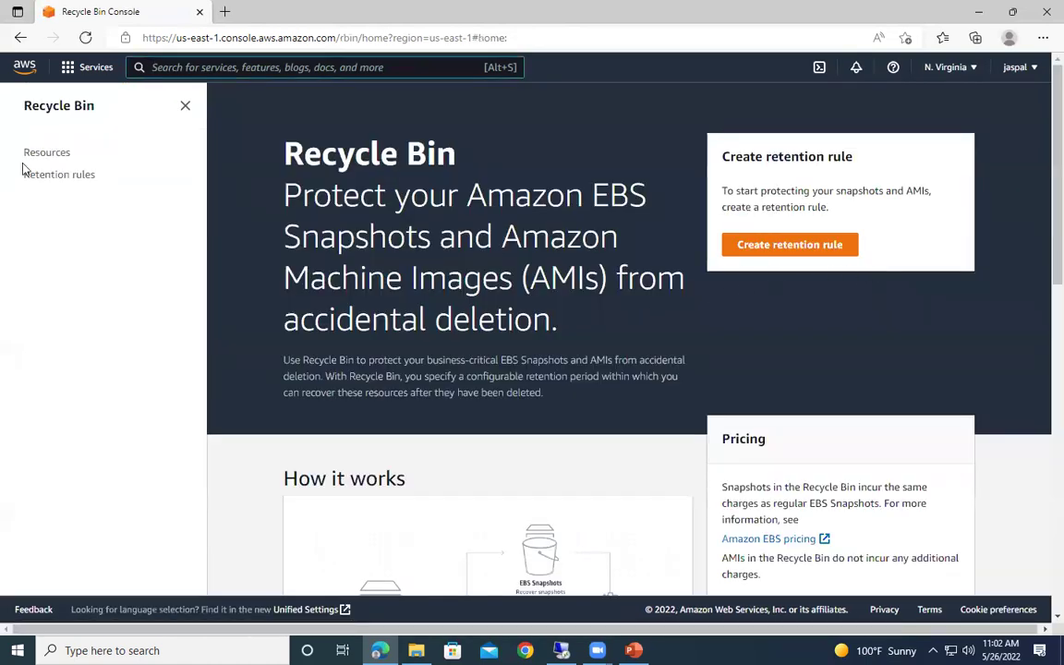
pyautogui.click(51, 184)
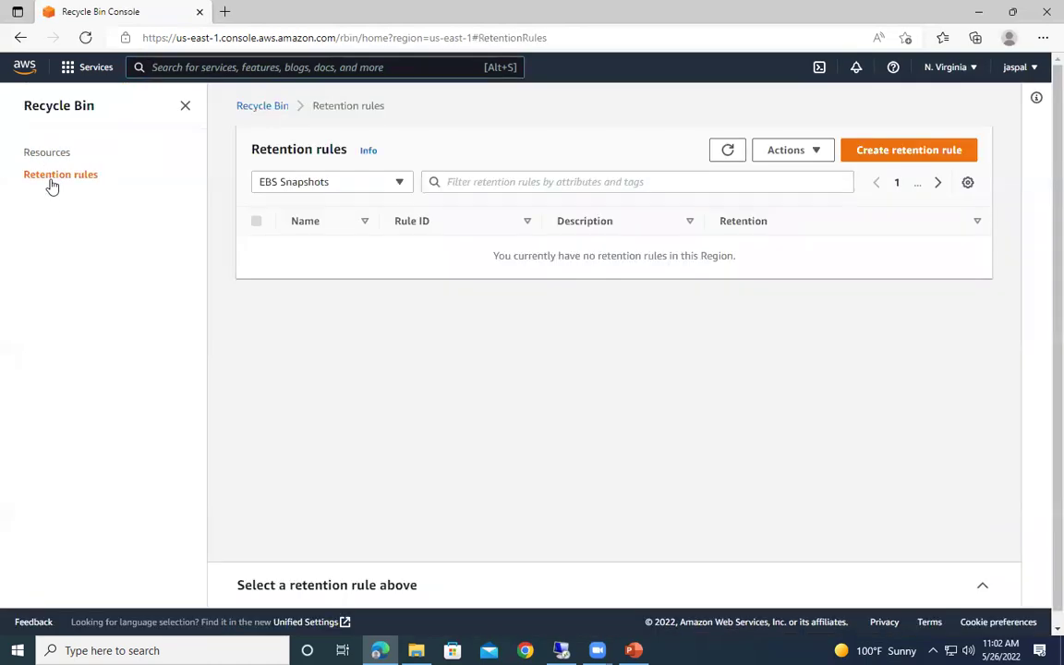
pyautogui.click(727, 152)
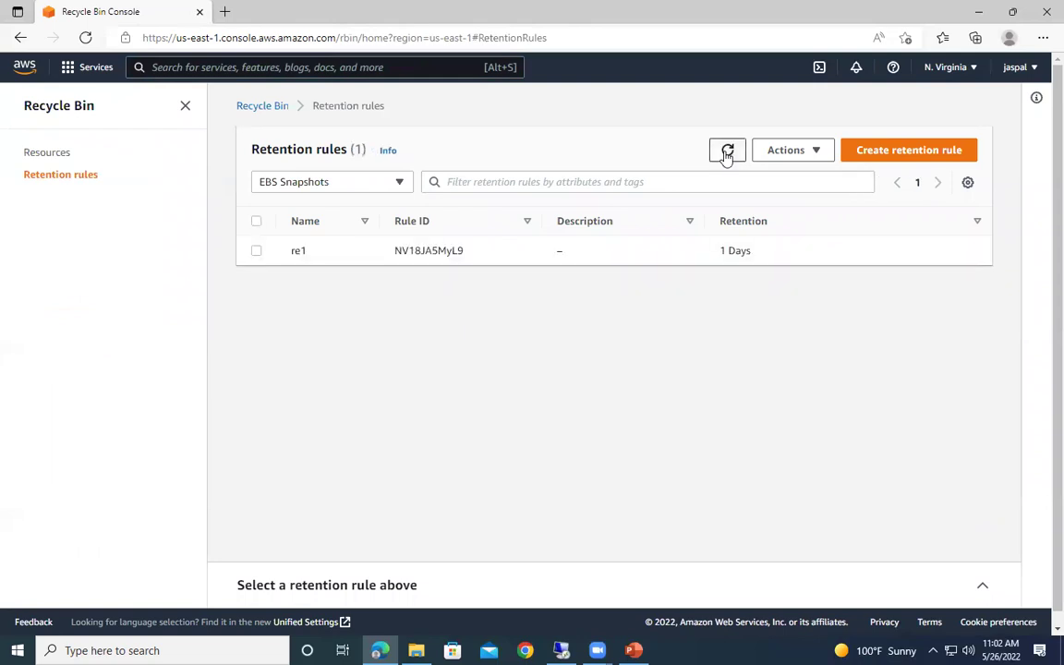
# Step: Check the Recycle Bin's resources for deleted items, filtering by EBS Snapshots and refreshing the list repeatedly
pyautogui.click(48, 153)
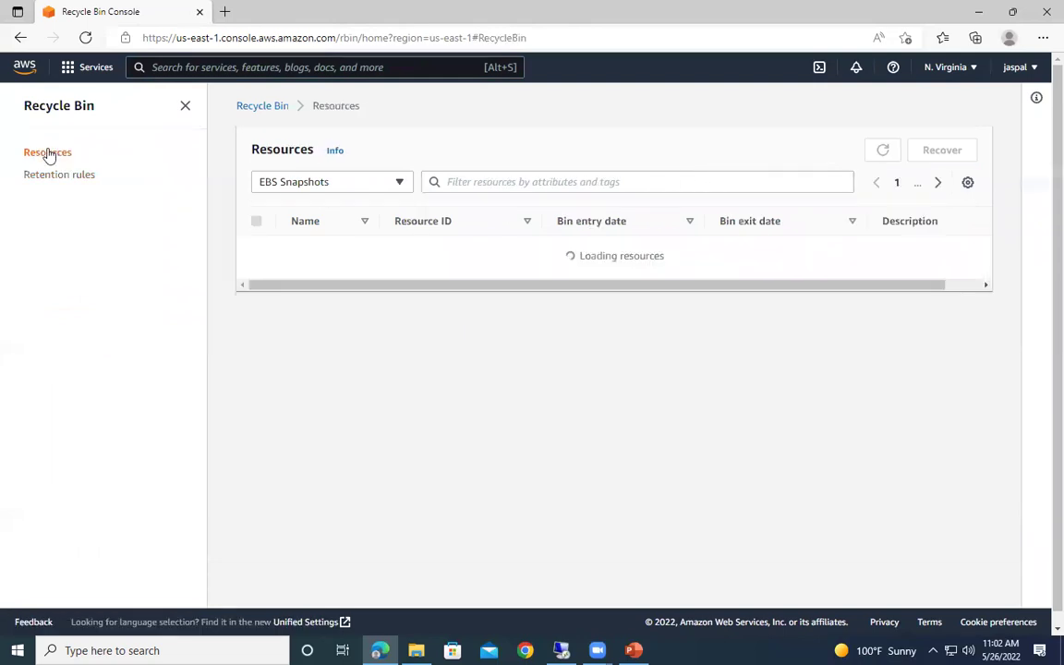
pyautogui.doubleClick(887, 155)
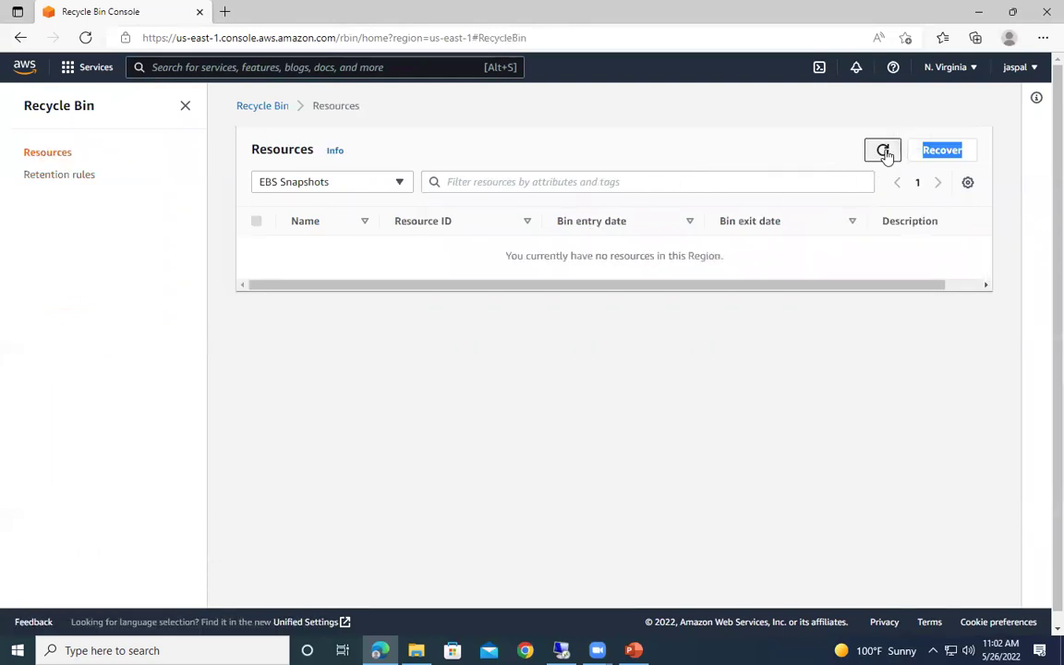
pyautogui.click(886, 155)
pyautogui.click(887, 155)
pyautogui.click(884, 153)
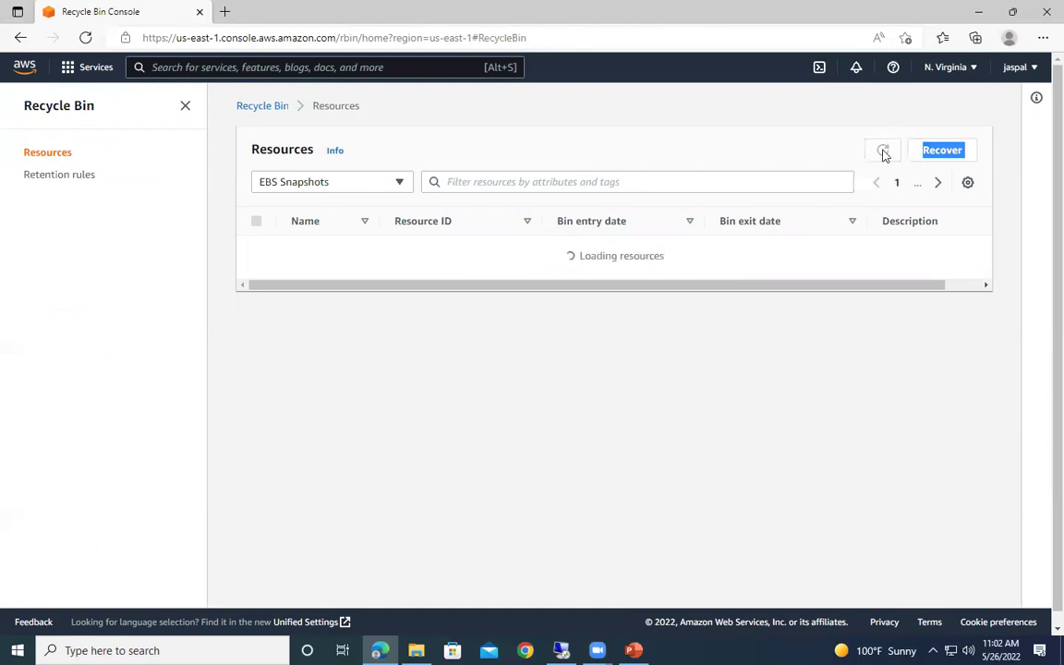
pyautogui.click(884, 153)
pyautogui.click(884, 152)
pyautogui.click(401, 184)
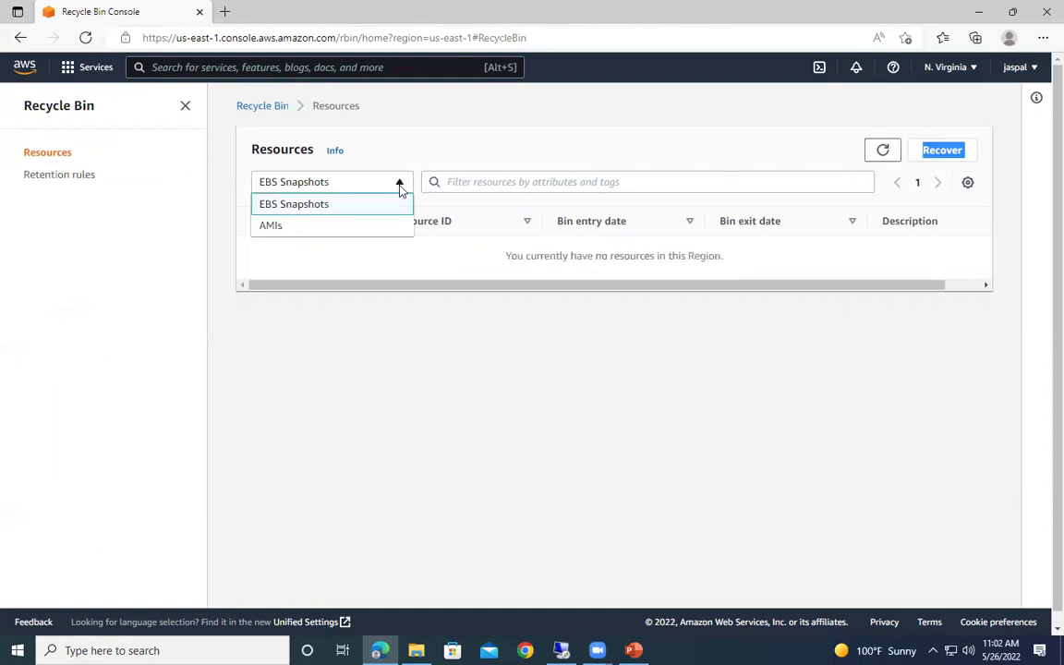
pyautogui.click(330, 207)
pyautogui.click(877, 155)
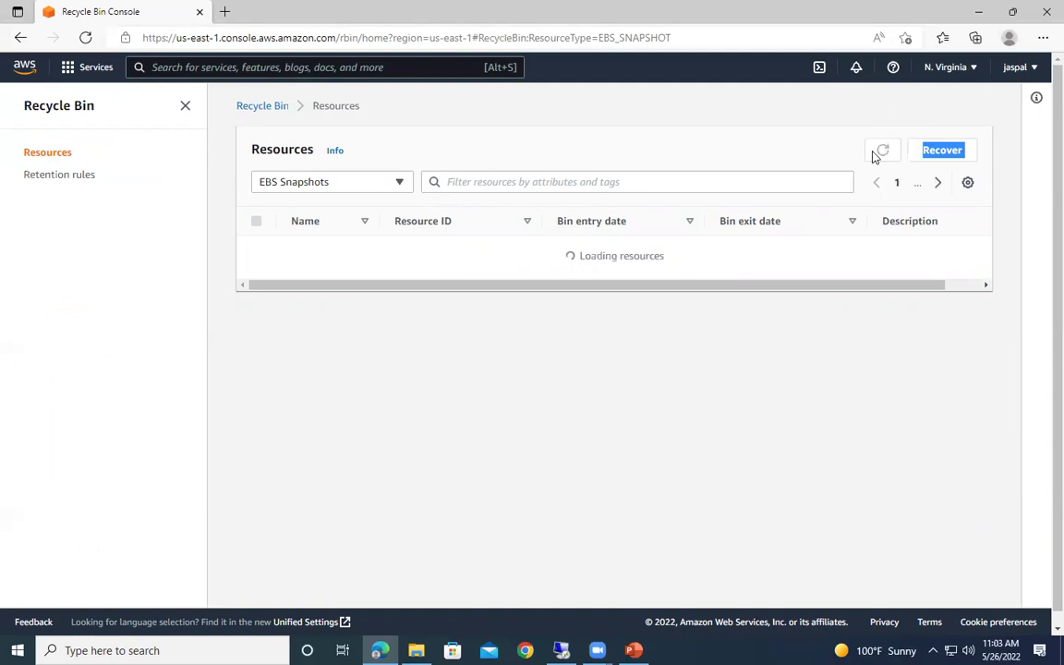
pyautogui.click(880, 153)
pyautogui.click(877, 153)
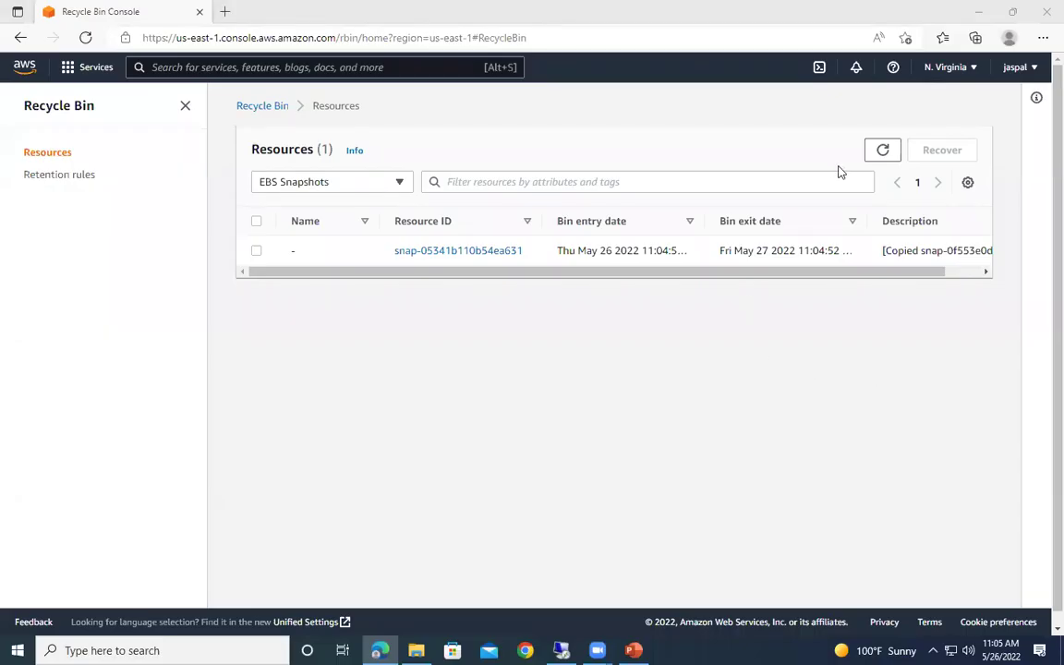
# Step: Refresh the Recycle Bin resources and recover the deleted copy of myebssnapshot
pyautogui.doubleClick(882, 151)
pyautogui.click(882, 152)
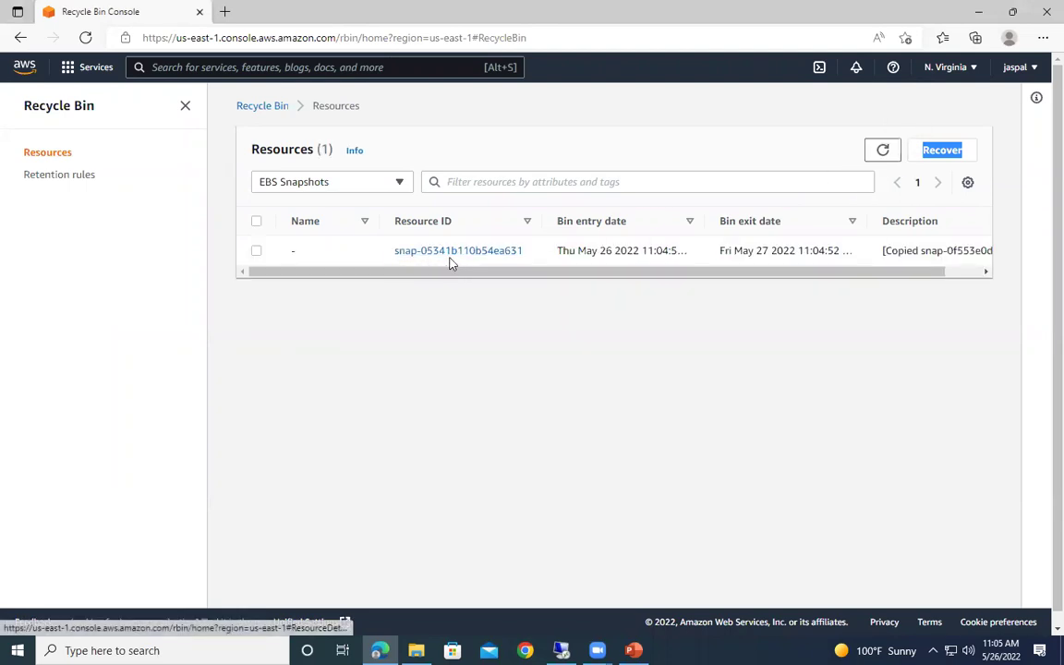
pyautogui.click(256, 251)
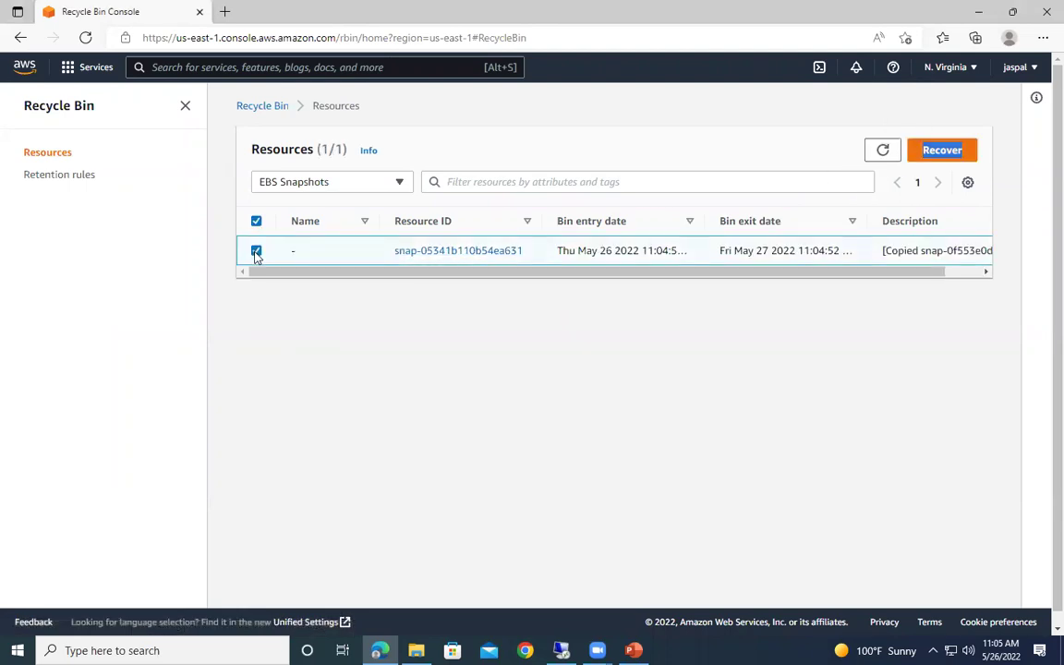
pyautogui.click(929, 150)
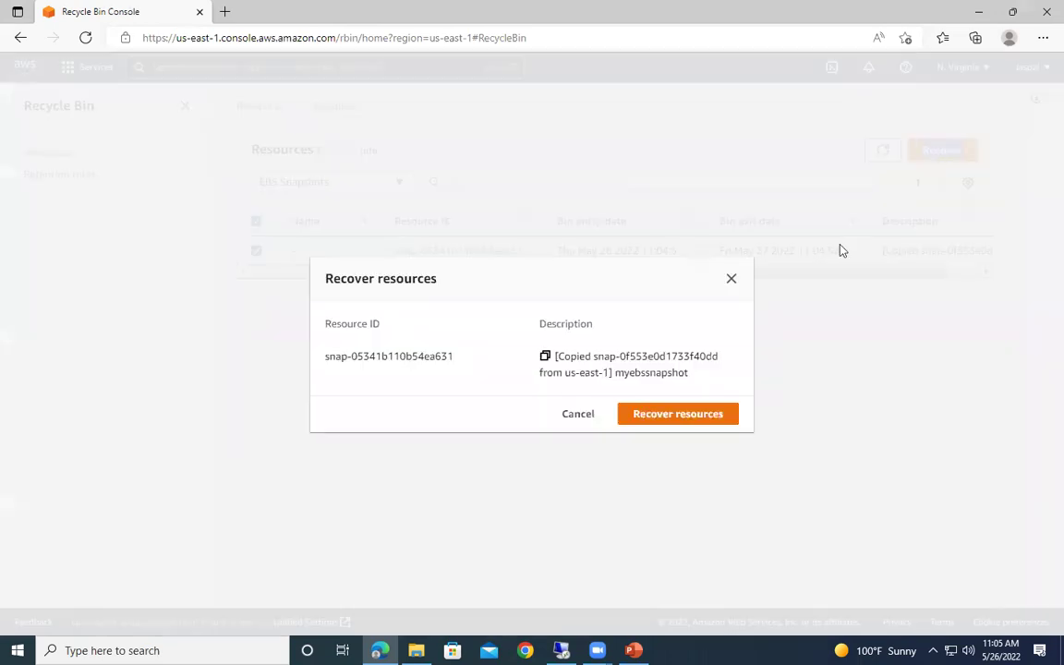
pyautogui.click(675, 415)
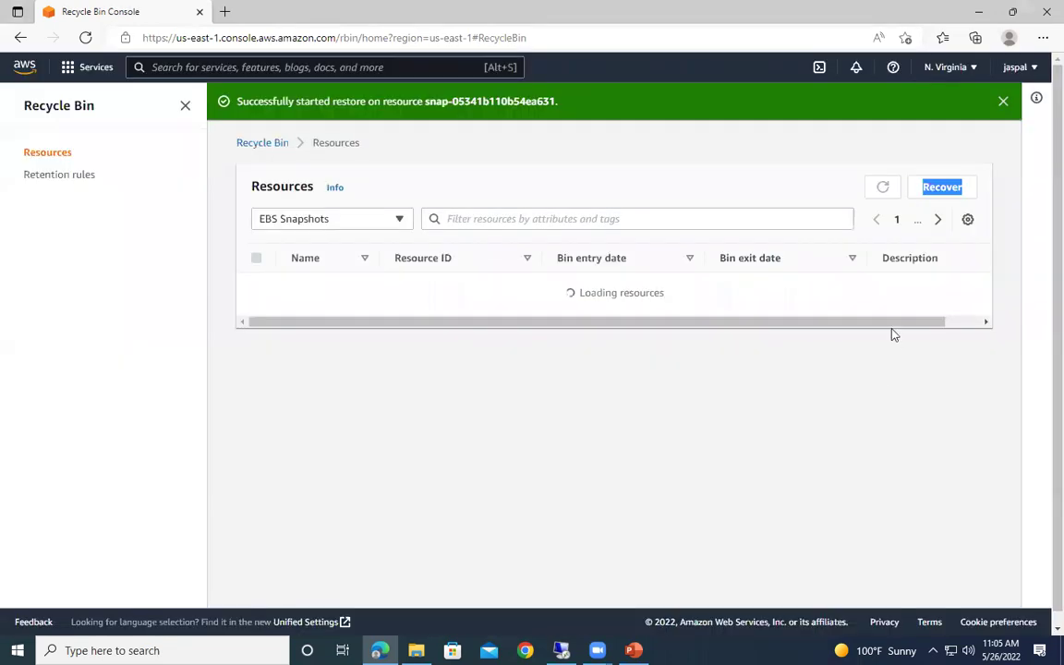
# Step: Return to EC2 by searching for ec2, open its snapshot list, and review the recovered snapshot's details
pyautogui.click(187, 107)
pyautogui.click(220, 65)
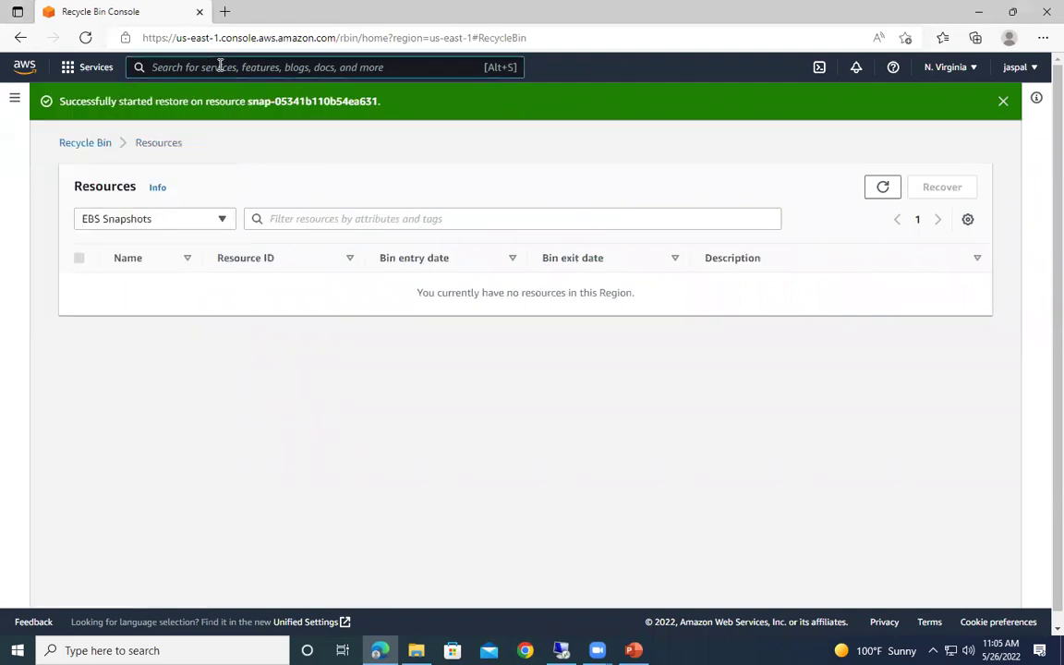
pyautogui.write('ec2')
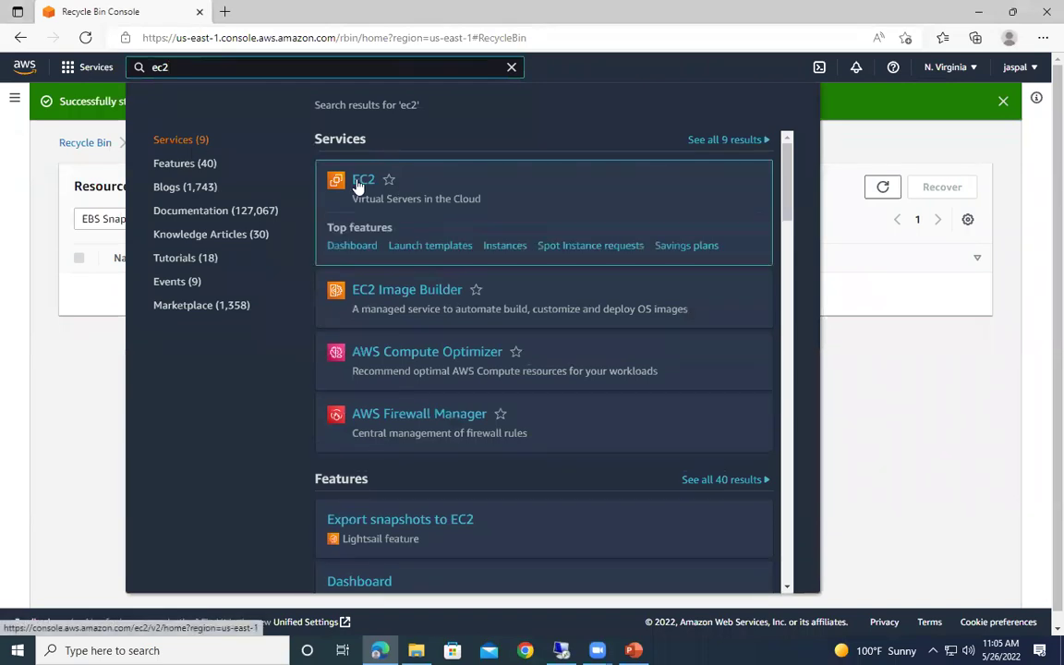
pyautogui.click(361, 180)
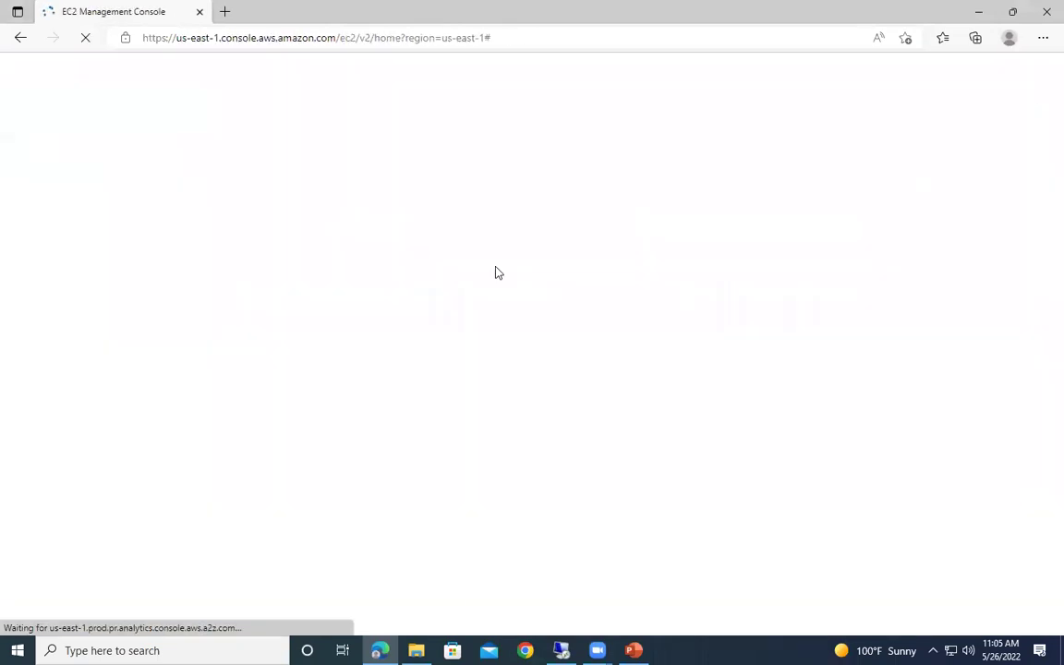
pyautogui.scroll(-5, 95, 370)
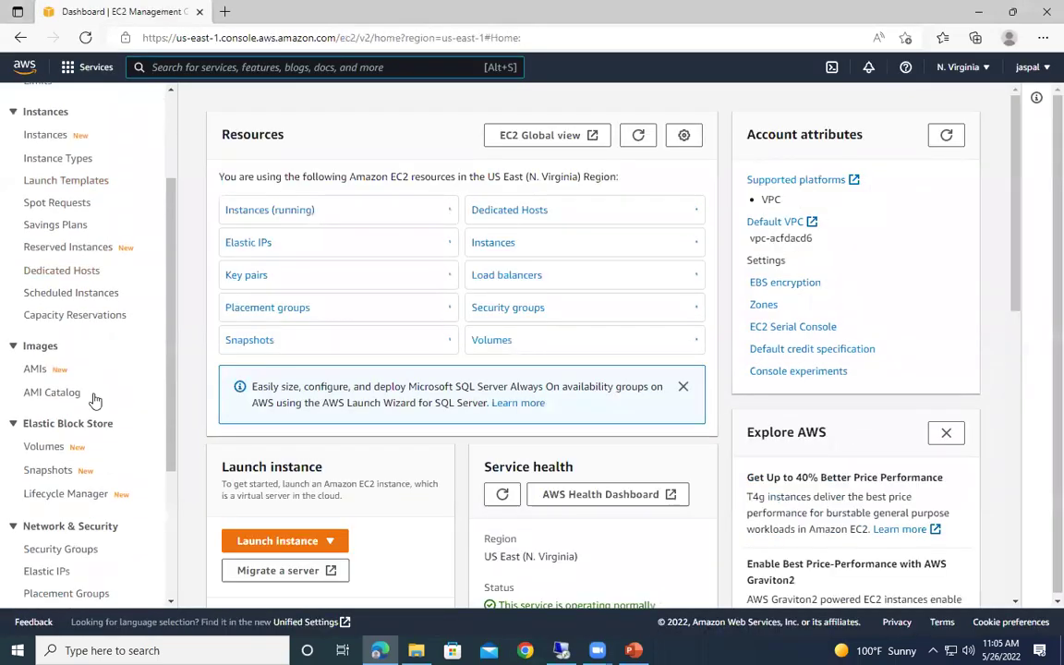
pyautogui.click(54, 383)
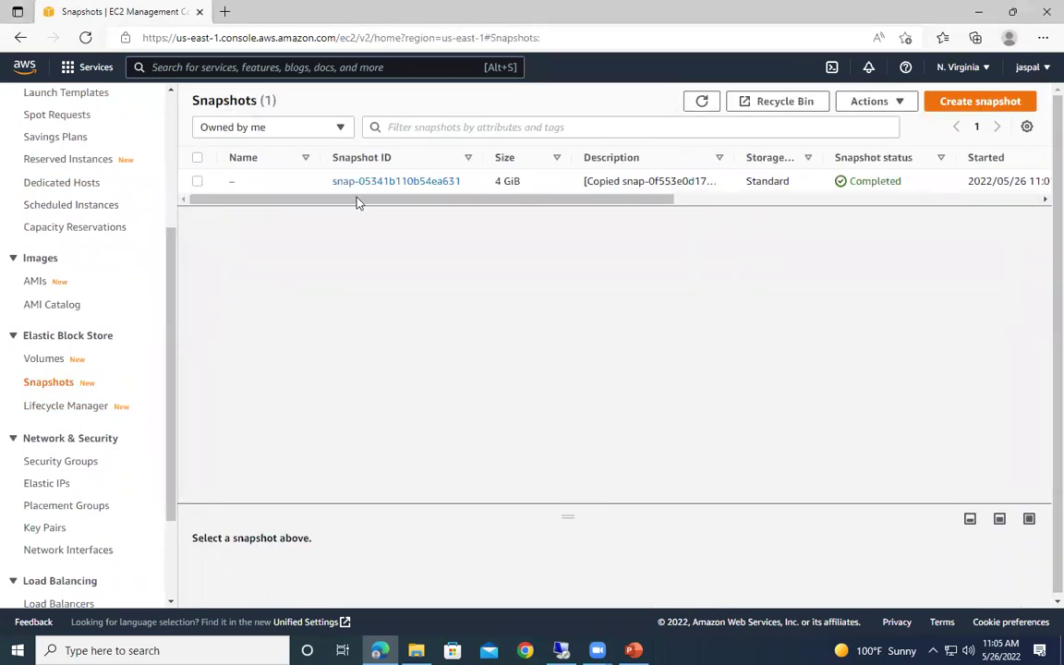
pyautogui.moveTo(541, 199); pyautogui.dragTo(786, 204)
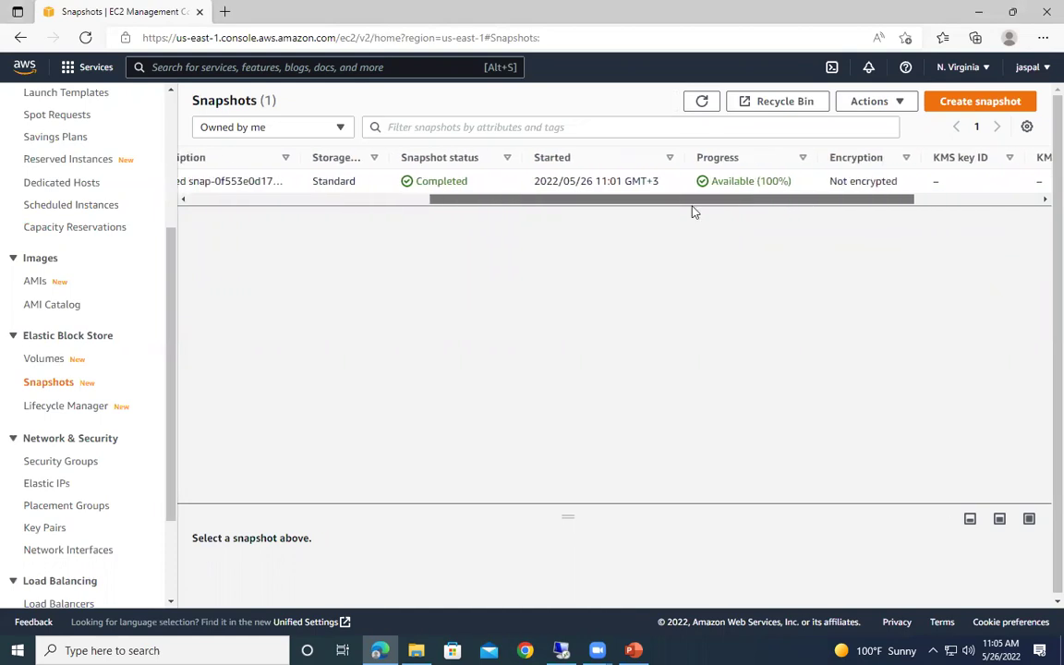
pyautogui.moveTo(692, 200); pyautogui.dragTo(350, 209)
pyautogui.moveTo(227, 202)
pyautogui.mouseDown()
pyautogui.moveTo(523, 221)
pyautogui.moveTo(708, 219)
pyautogui.moveTo(228, 219)
pyautogui.mouseUp()
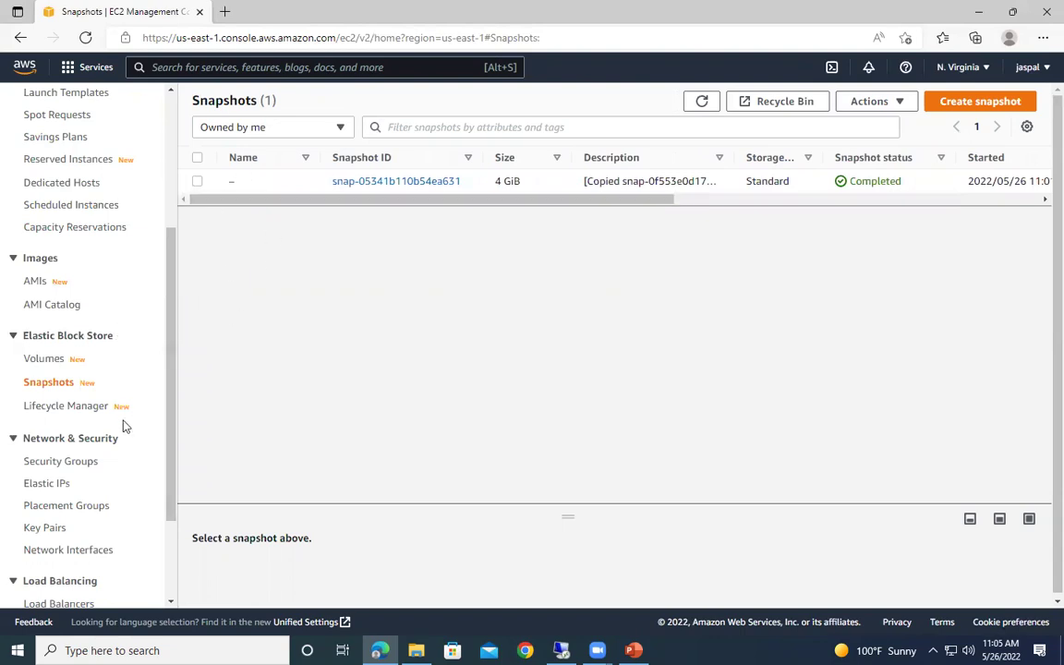
# Step: Select the recovered snapshot and start creating a volume from it
pyautogui.scroll(-1, 113, 457)
pyautogui.scroll(-1, 112, 462)
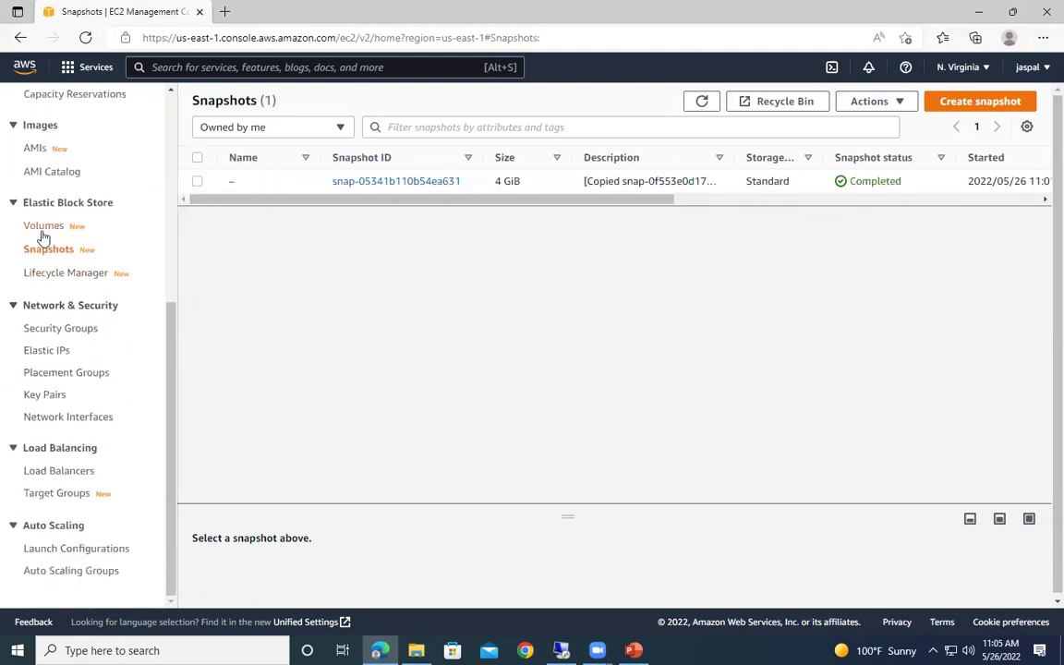
pyautogui.click(196, 160)
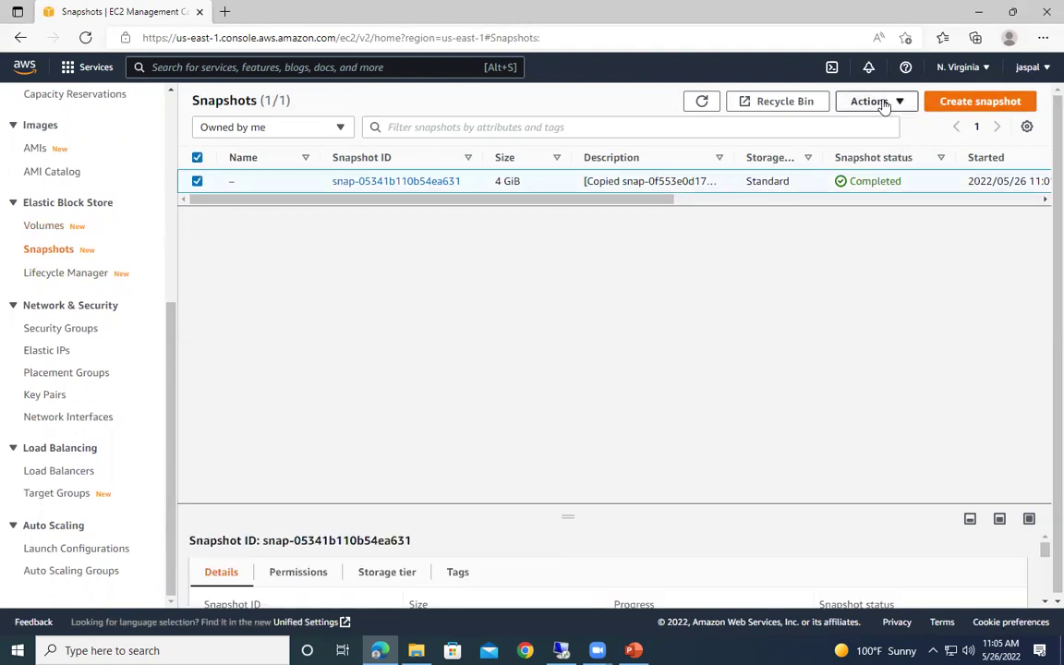
pyautogui.click(877, 103)
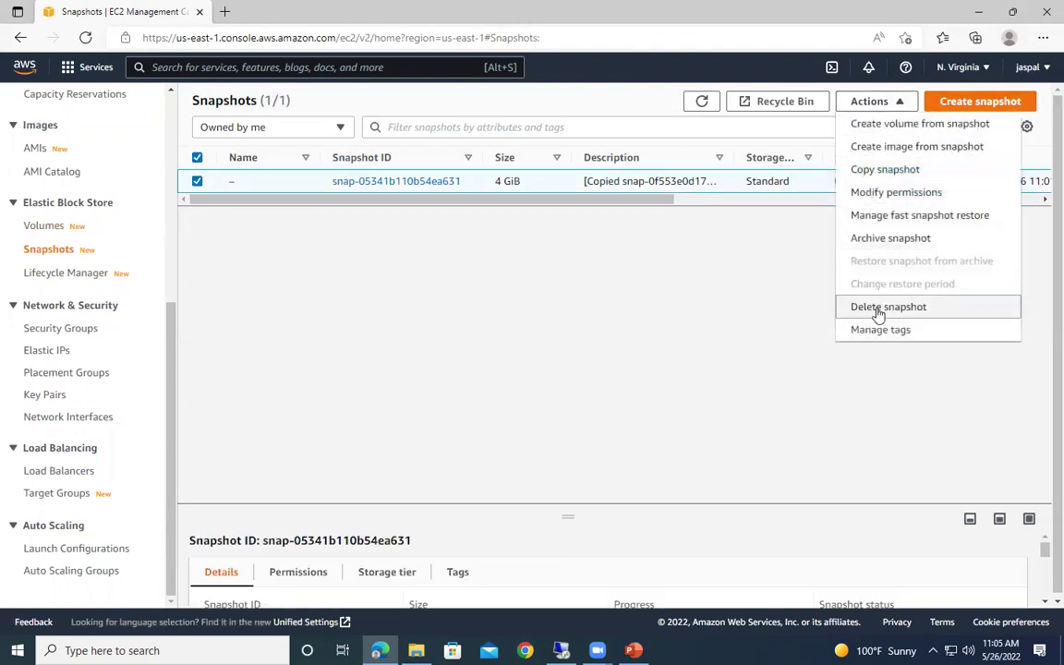
pyautogui.click(651, 316)
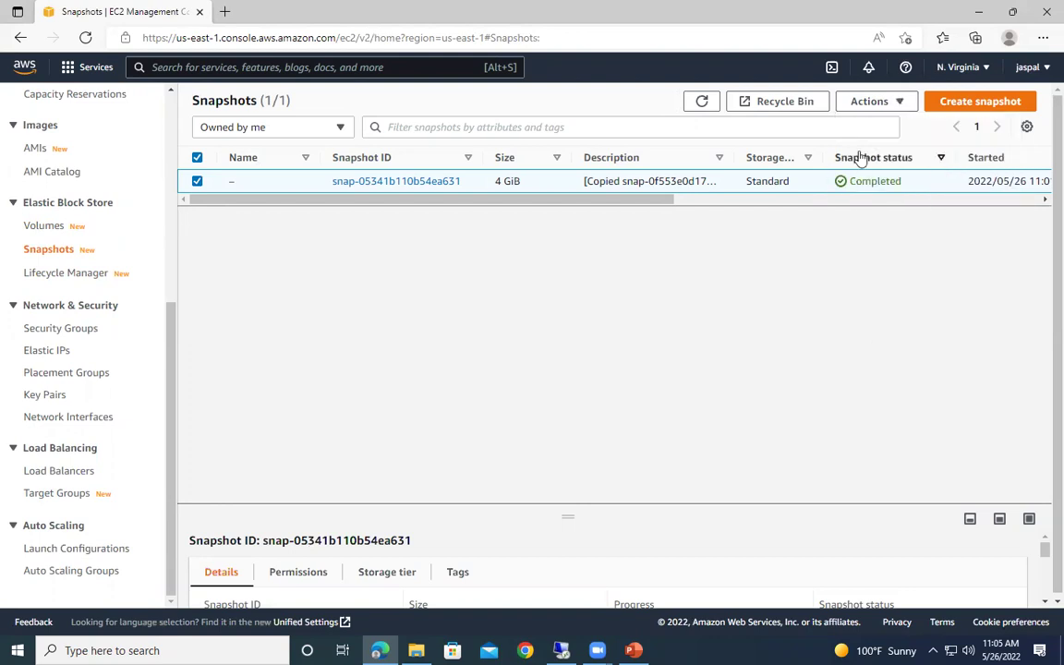
pyautogui.click(887, 107)
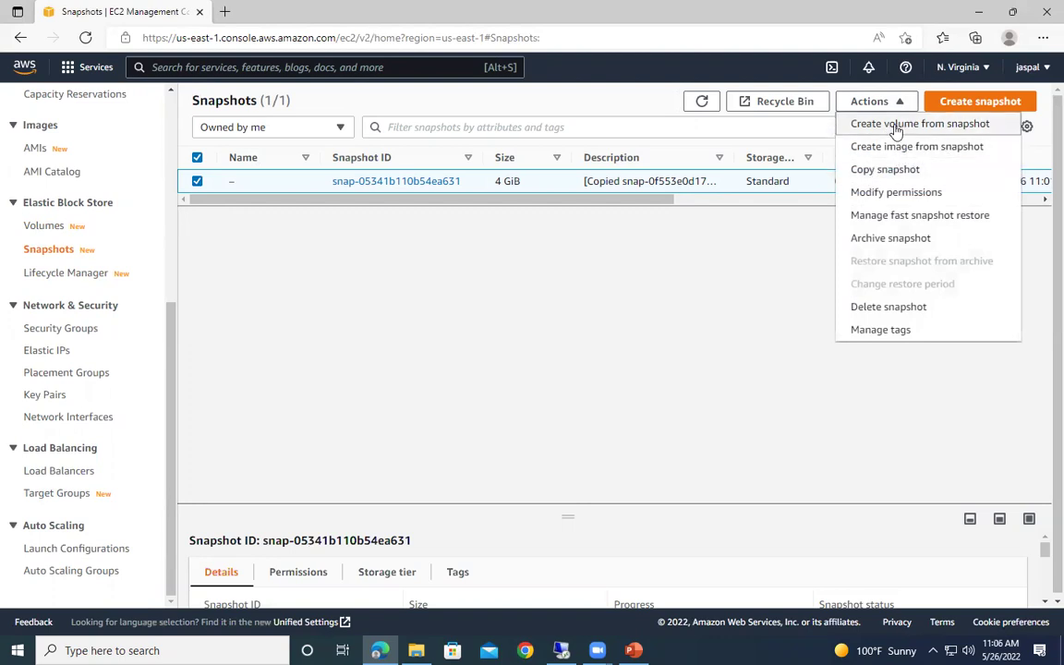
pyautogui.click(924, 125)
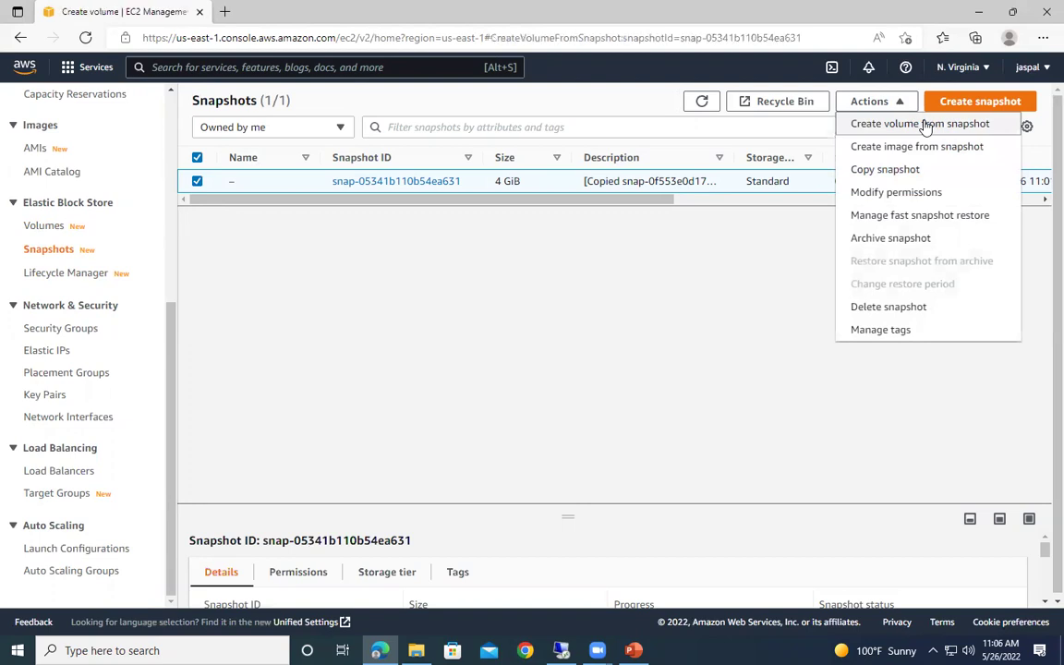
# Step: Set the new volume's size to 6 GiB and its Availability Zone to us-east-1c, and create the volume
pyautogui.click(119, 392)
pyautogui.write('6')
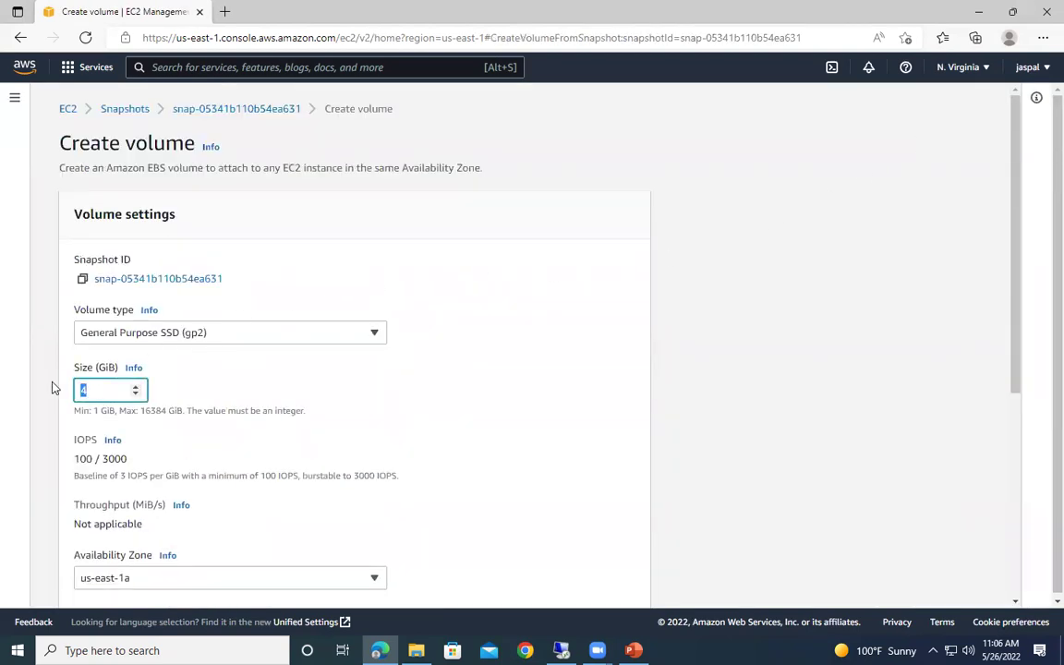
pyautogui.scroll(-3, 487, 331)
pyautogui.scroll(-1, 487, 328)
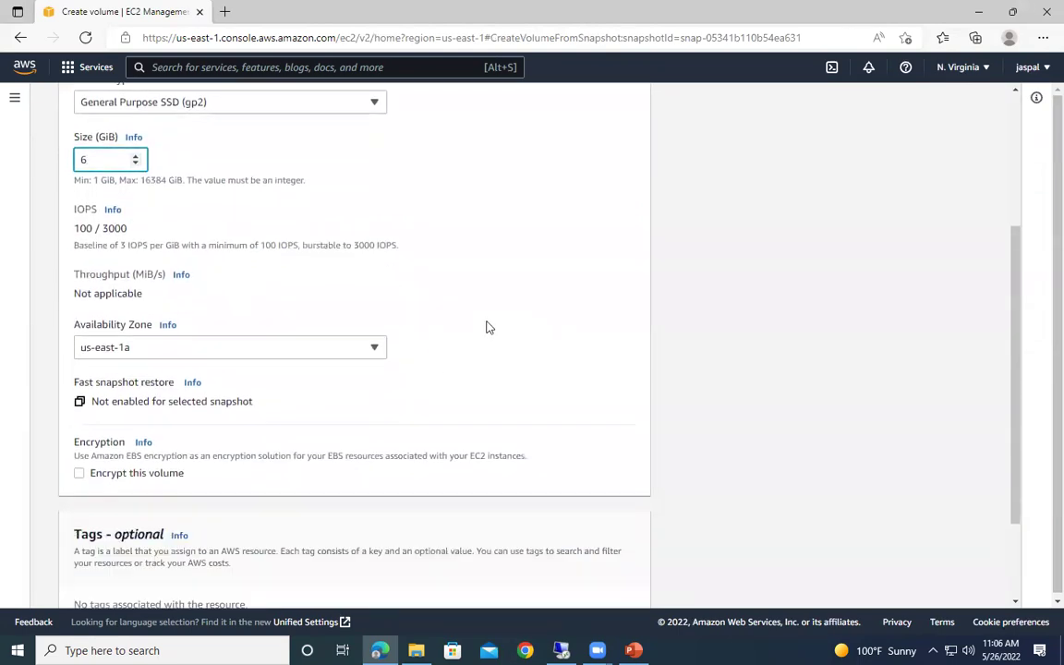
pyautogui.click(290, 345)
pyautogui.click(144, 437)
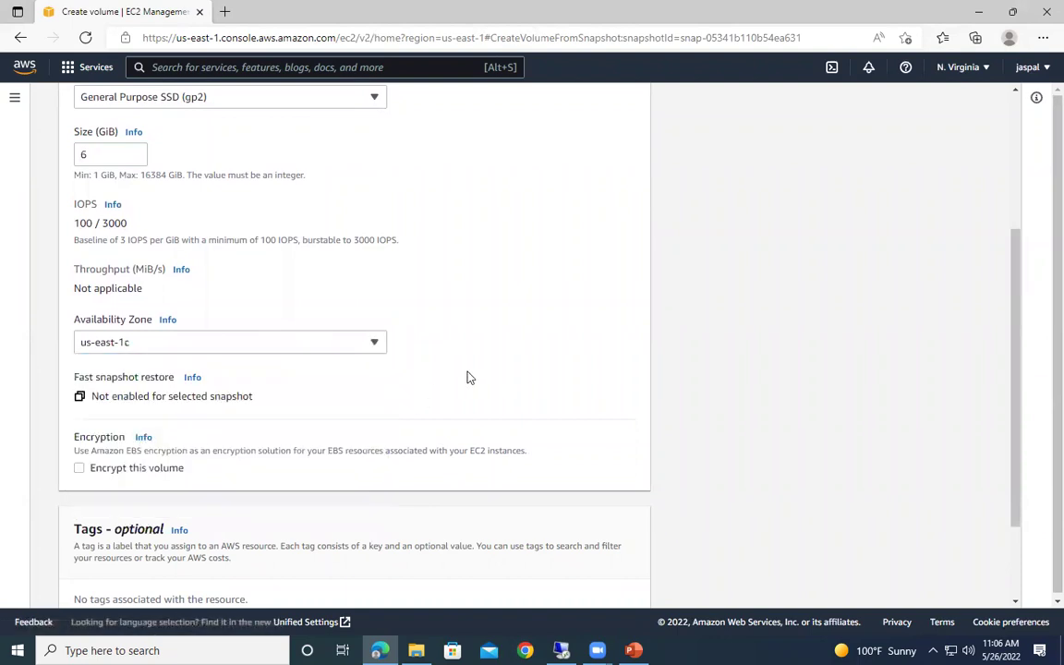
pyautogui.scroll(-2, 471, 375)
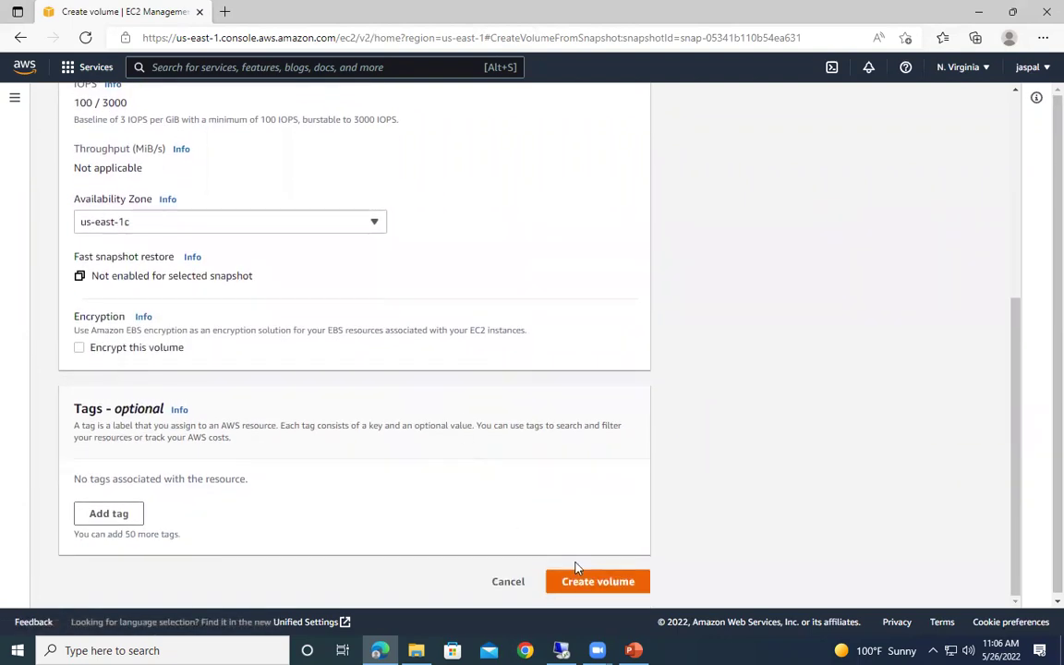
pyautogui.click(576, 569)
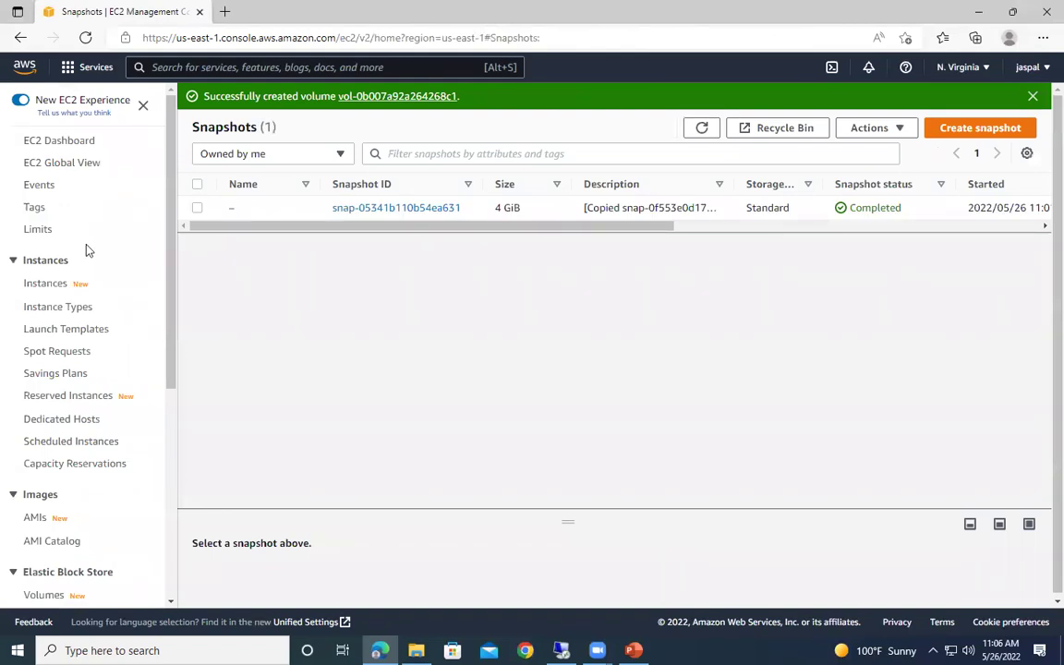
# Step: Open the list of EBS volumes and examine the new 6 GiB volume's source snapshot
pyautogui.scroll(-2, 136, 292)
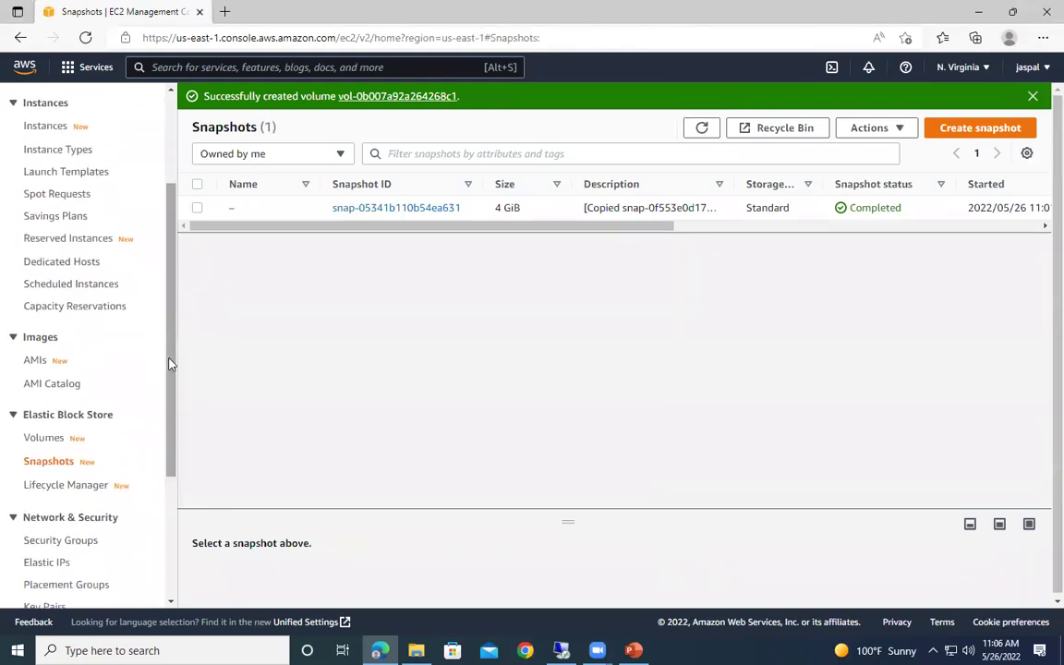
pyautogui.click(45, 437)
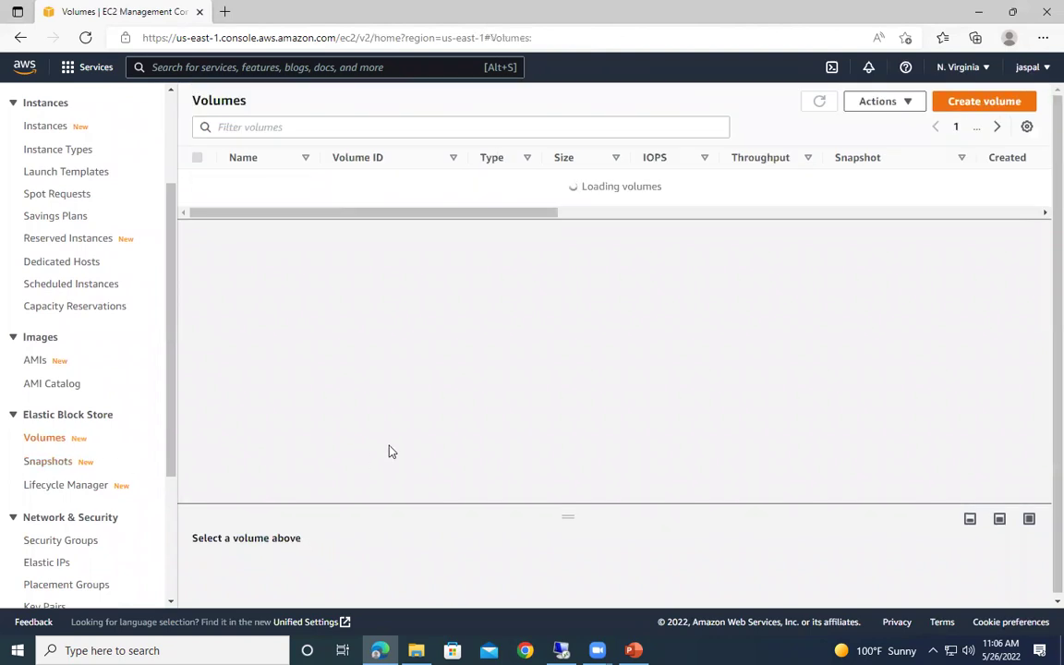
pyautogui.moveTo(582, 254); pyautogui.dragTo(311, 252)
pyautogui.moveTo(829, 252); pyautogui.dragTo(963, 254)
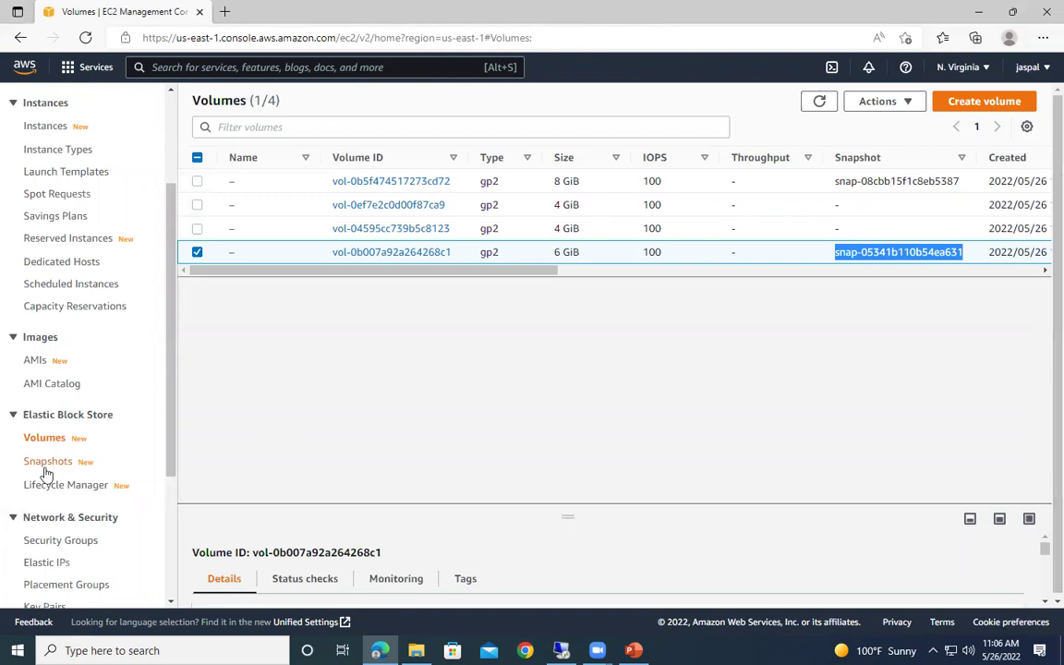
# Step: Open the details of the myec2ebs instance and review the block devices in its storage information
pyautogui.click(46, 127)
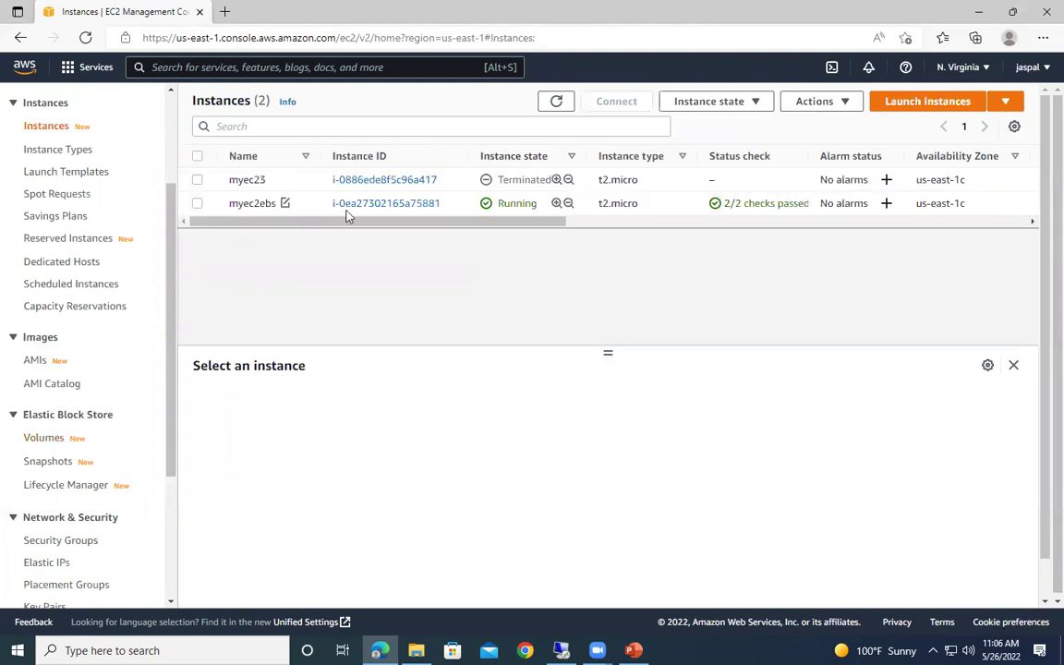
pyautogui.click(410, 207)
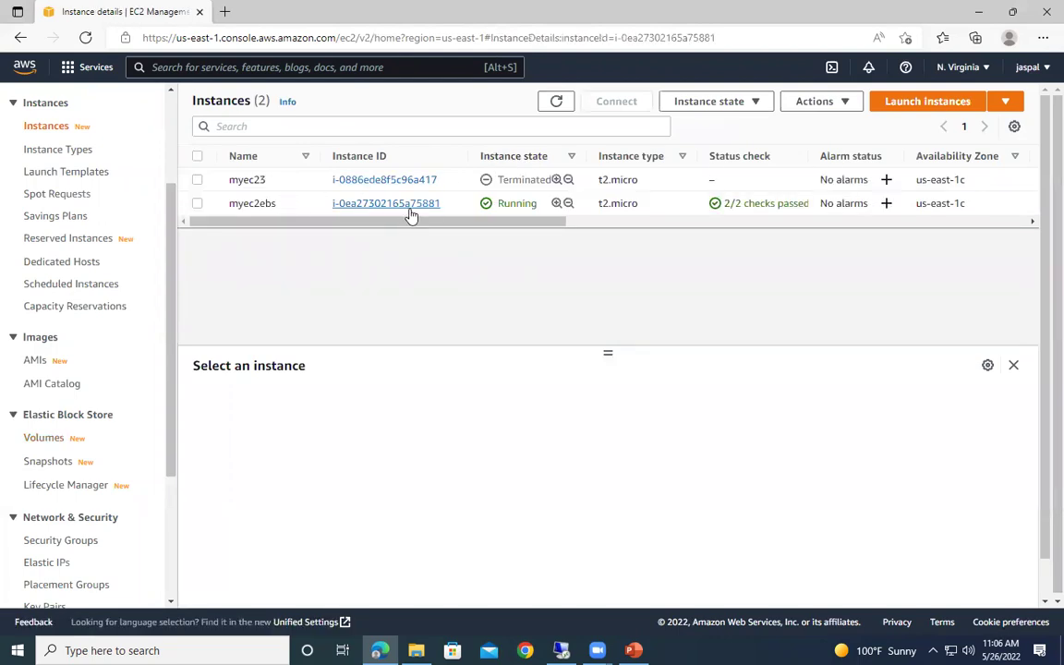
pyautogui.scroll(-3, 513, 388)
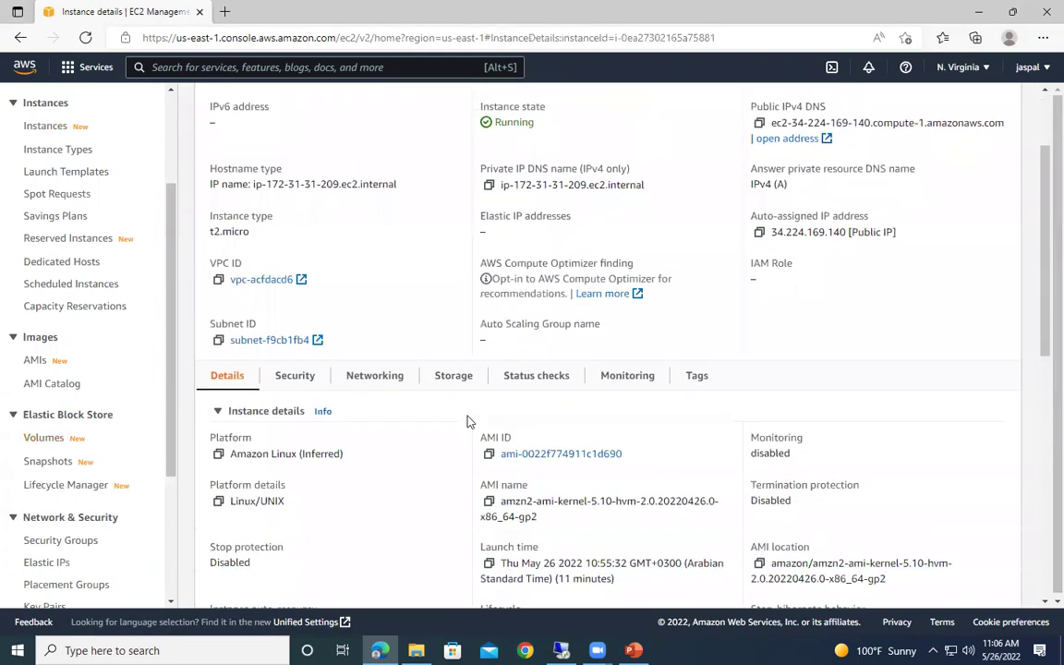
pyautogui.click(459, 345)
pyautogui.scroll(-3, 760, 320)
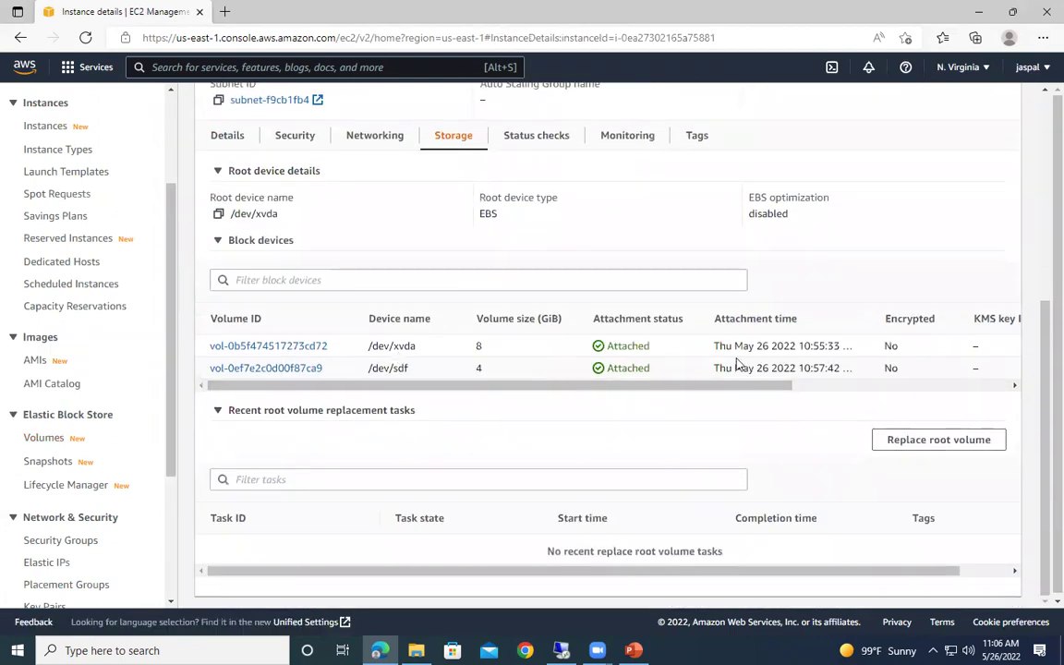
pyautogui.scroll(4, 927, 246)
pyautogui.scroll(-2, 883, 251)
pyautogui.scroll(2, 952, 180)
pyautogui.click(959, 138)
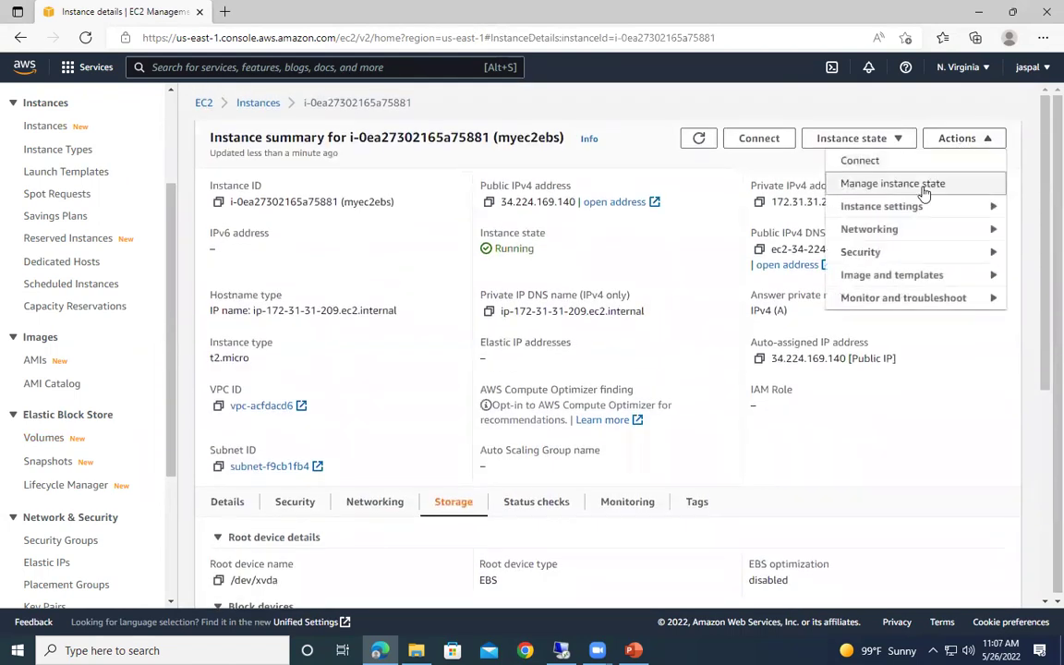
pyautogui.scroll(-3, 346, 375)
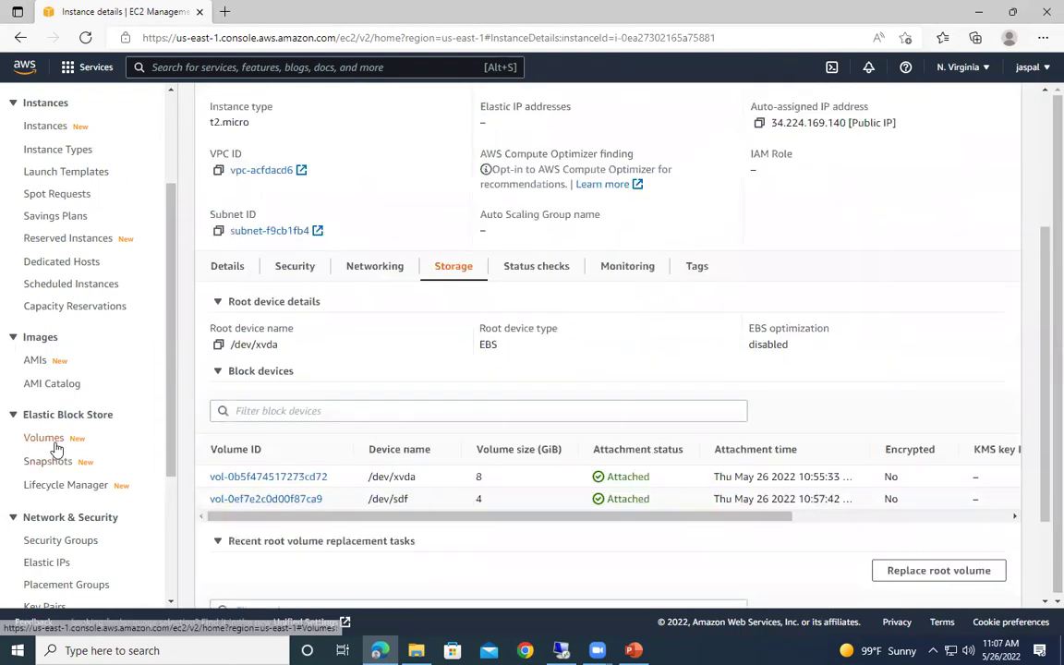
# Step: Attach the 6 GiB volume restored from the snapshot to the myec2ebs instance with device name /dev/sdg
pyautogui.click(44, 438)
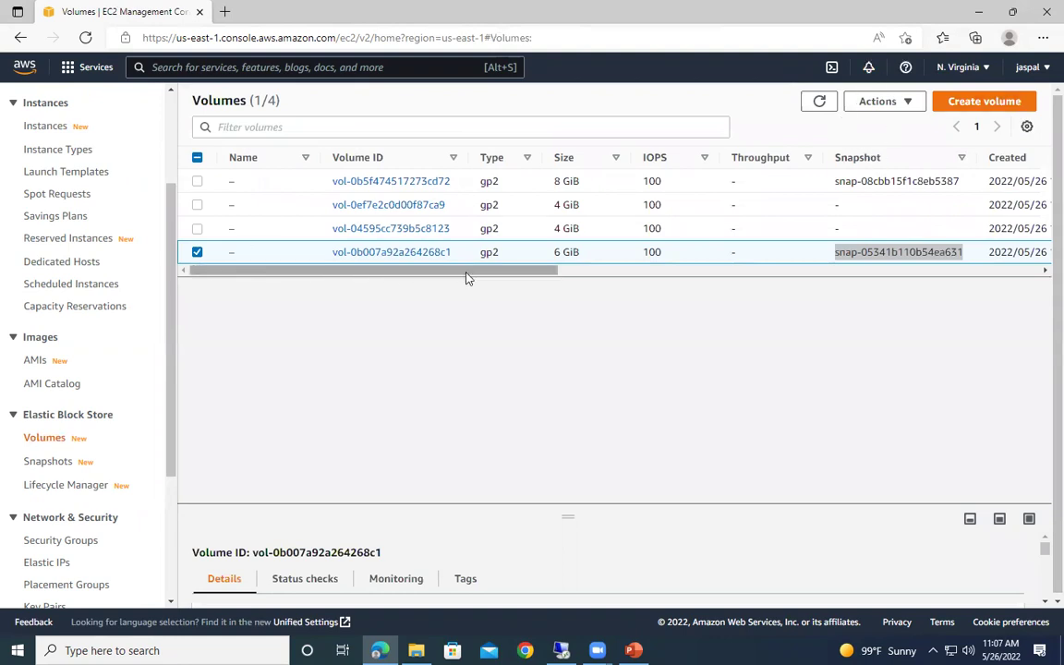
pyautogui.click(885, 108)
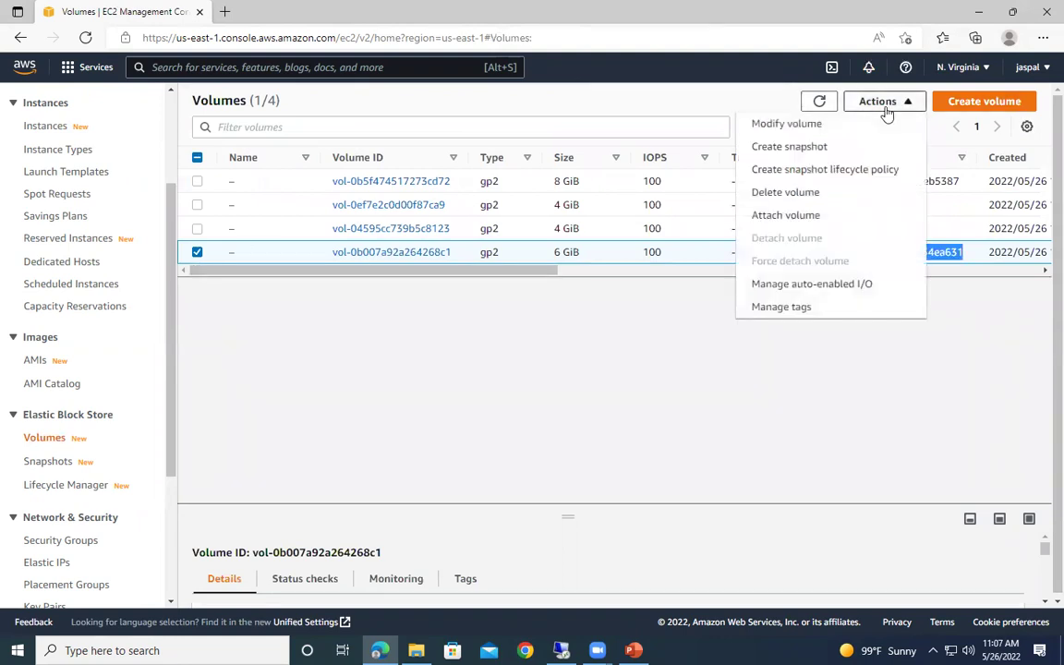
pyautogui.click(803, 217)
pyautogui.click(268, 384)
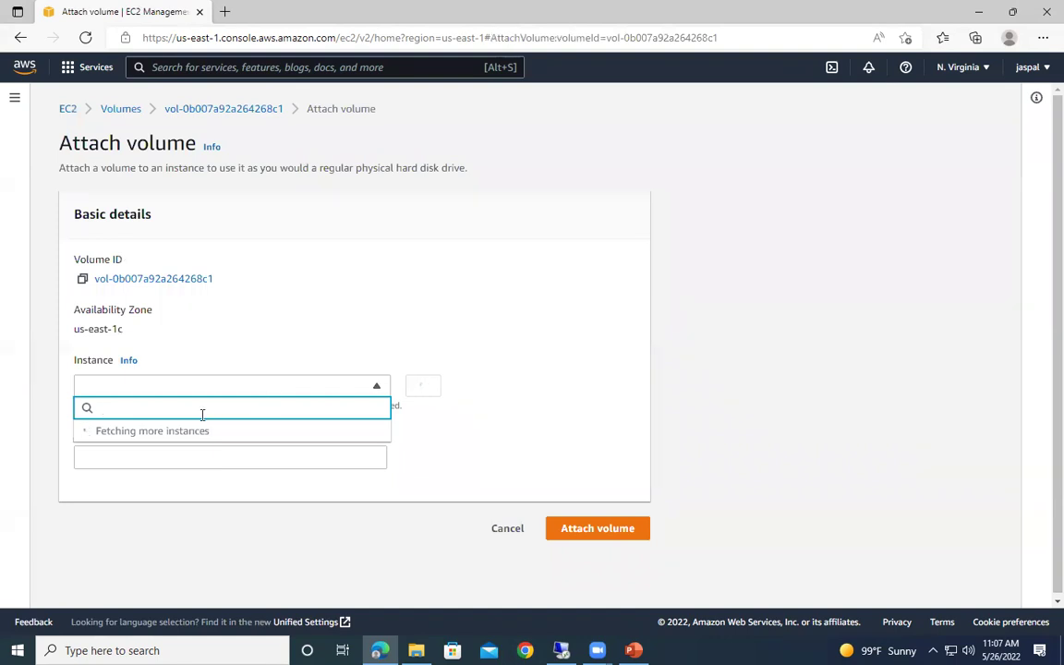
pyautogui.click(148, 434)
pyautogui.scroll(-1, 614, 462)
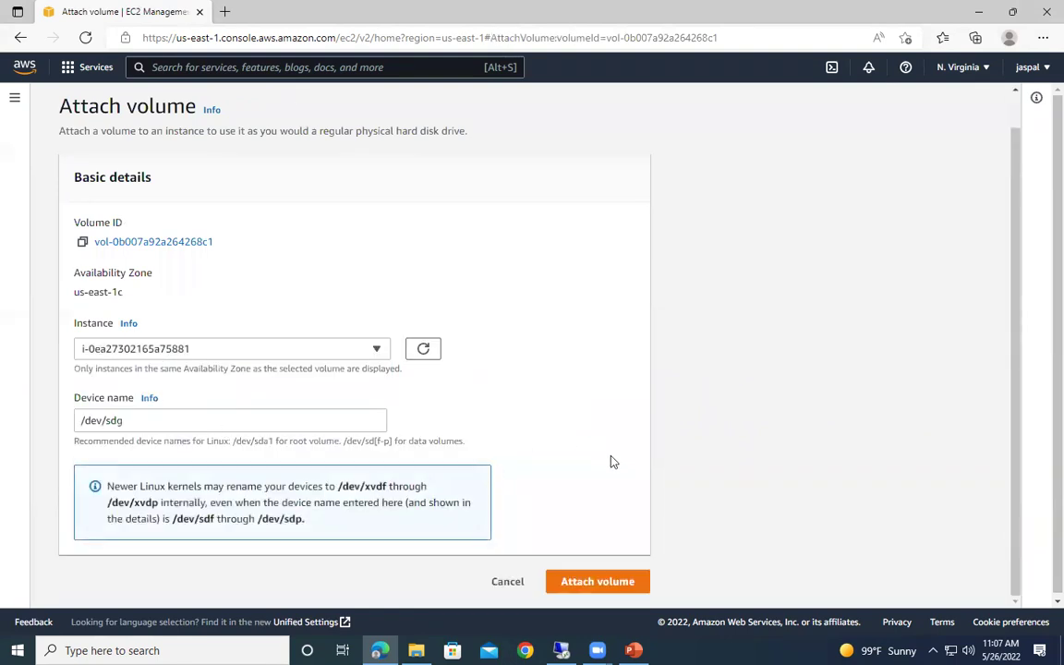
pyautogui.click(599, 569)
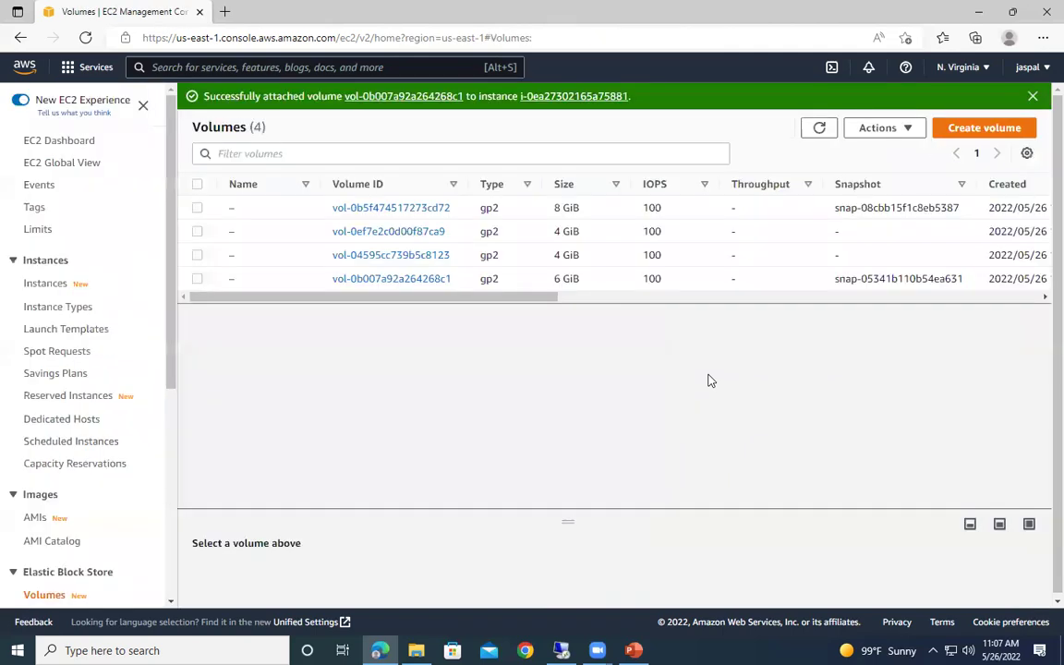
# Step: Reopen myec2ebs from the running instances and examine the device names, sizes and attachment status of its volumes
pyautogui.click(58, 141)
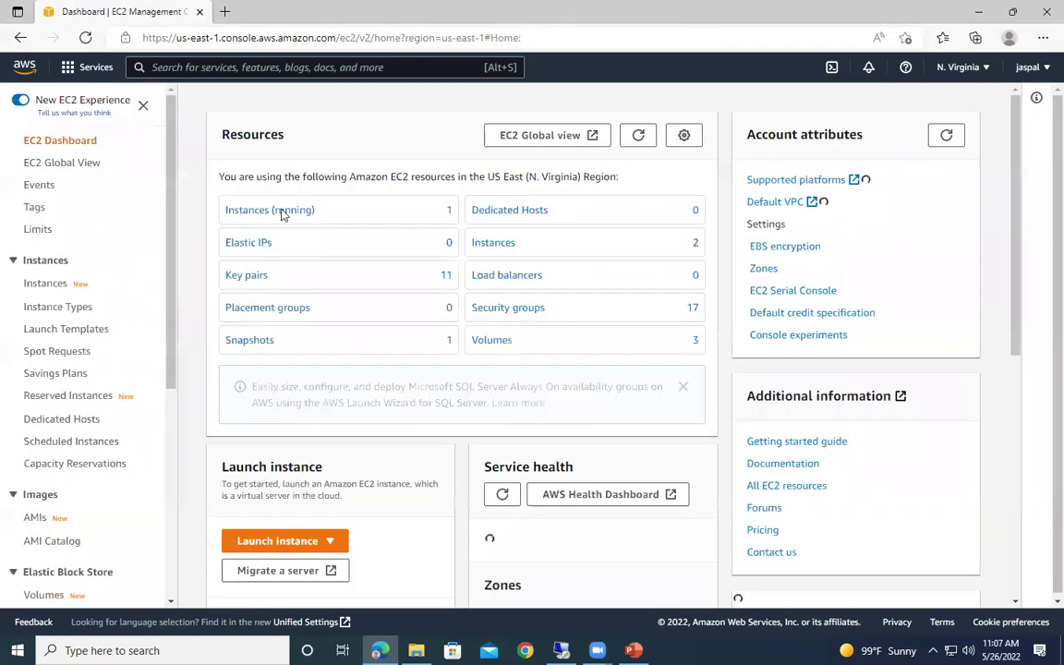
pyautogui.click(286, 218)
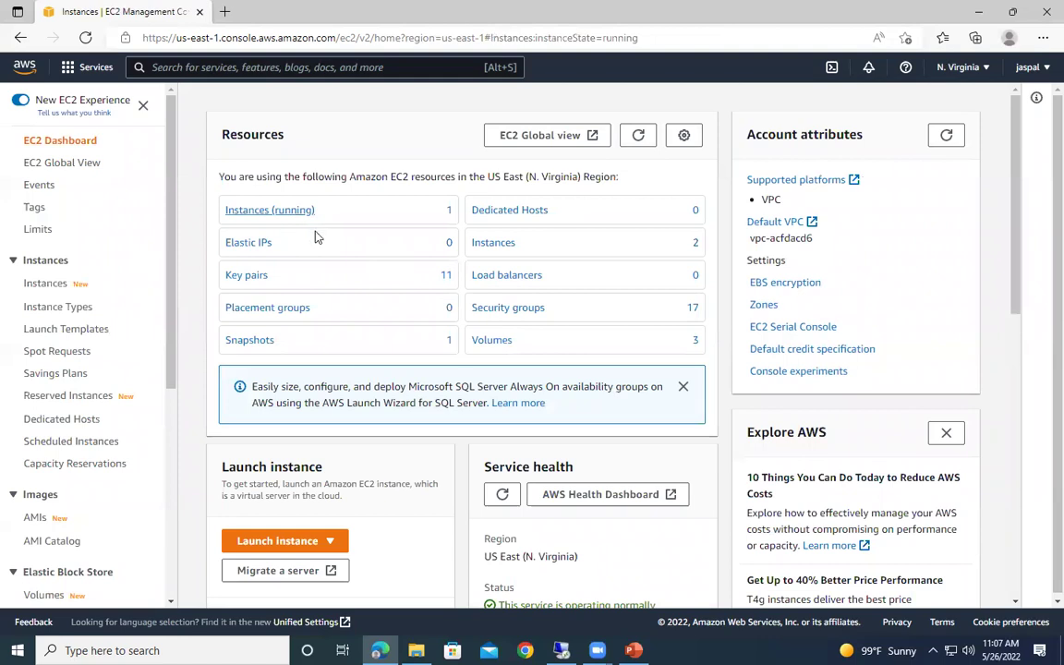
pyautogui.click(388, 208)
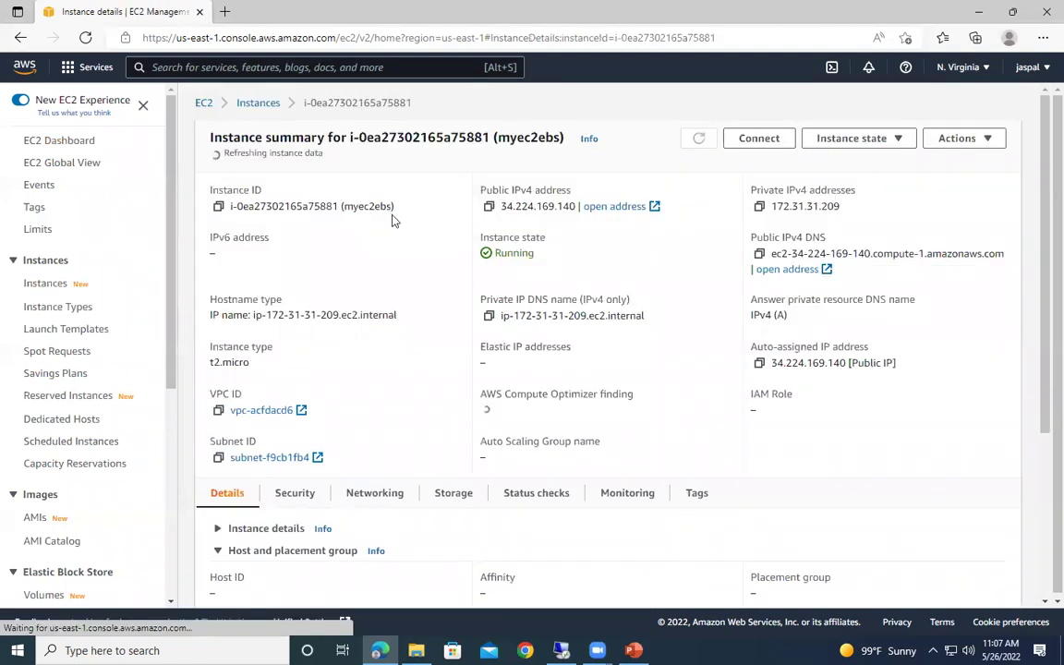
pyautogui.scroll(-4, 455, 353)
pyautogui.click(455, 290)
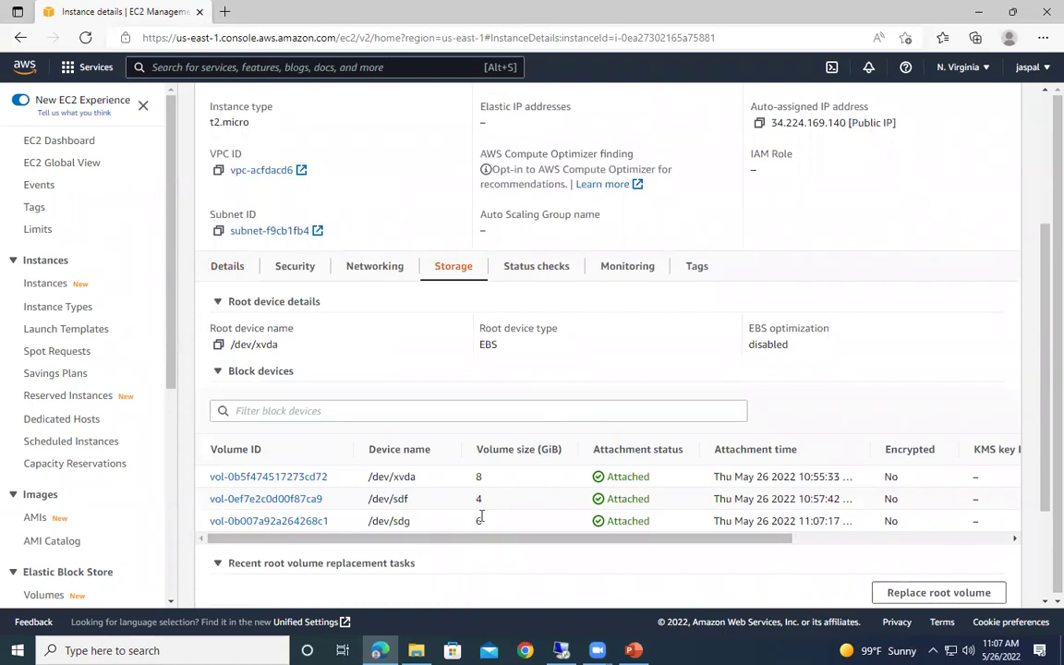
pyautogui.scroll(-2, 482, 513)
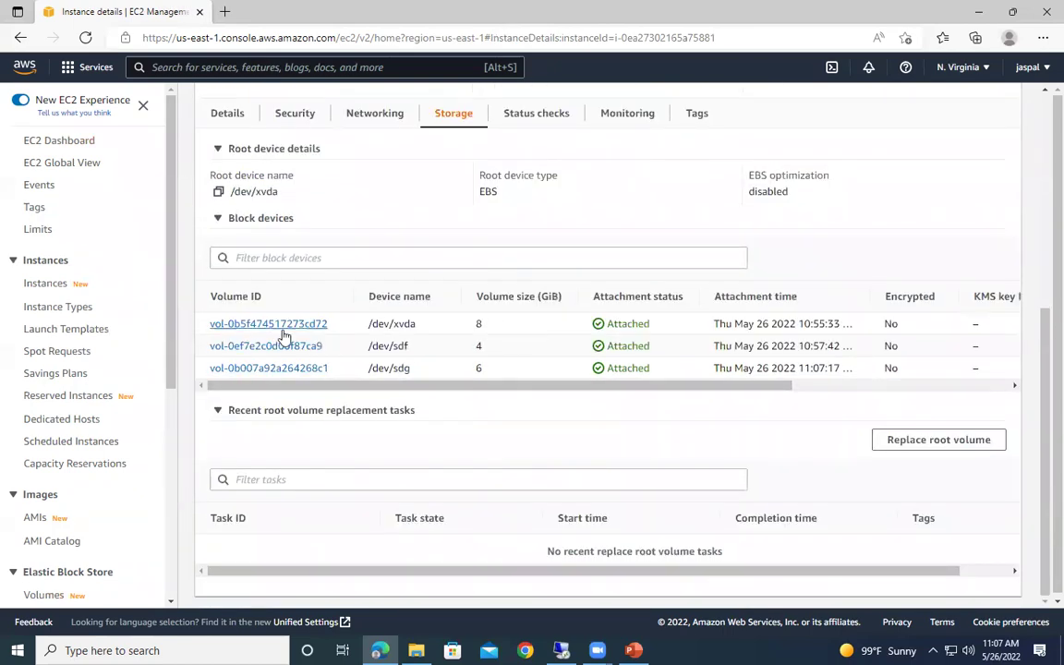
pyautogui.moveTo(365, 324); pyautogui.dragTo(436, 330)
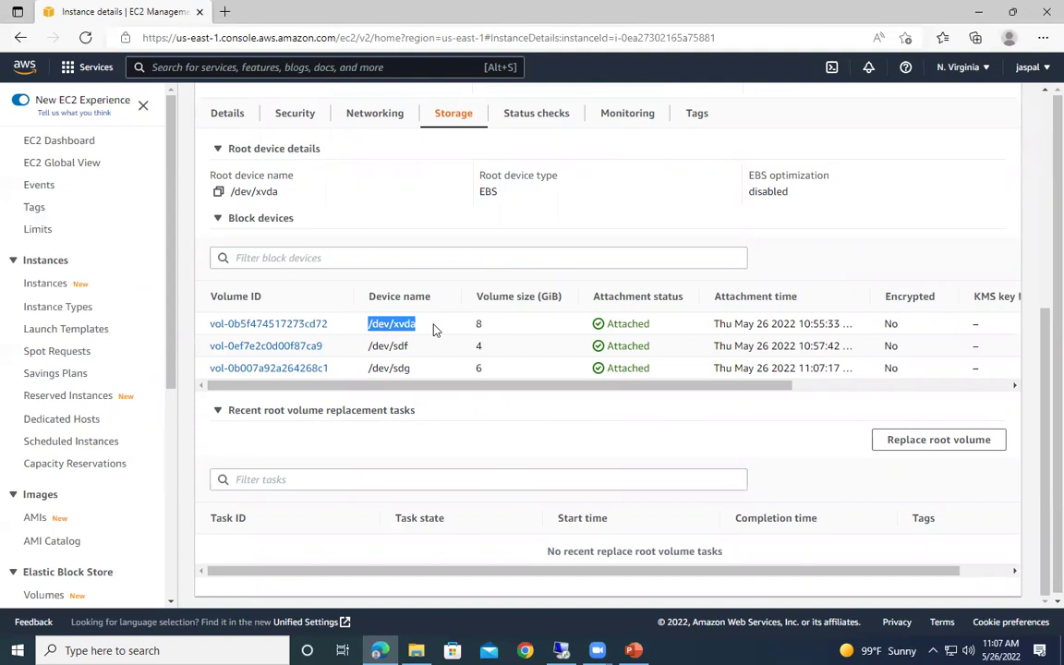
pyautogui.moveTo(519, 330); pyautogui.dragTo(660, 335)
pyautogui.scroll(3, 492, 399)
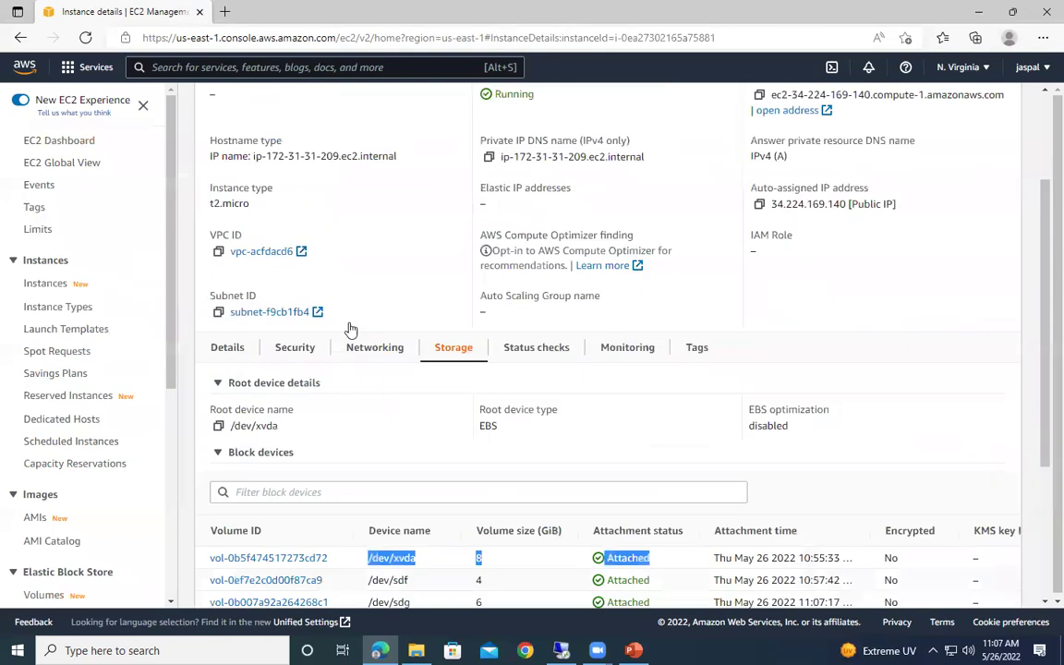
# Step: List the running instances from the EC2 dashboard and select myec2ebs
pyautogui.click(71, 142)
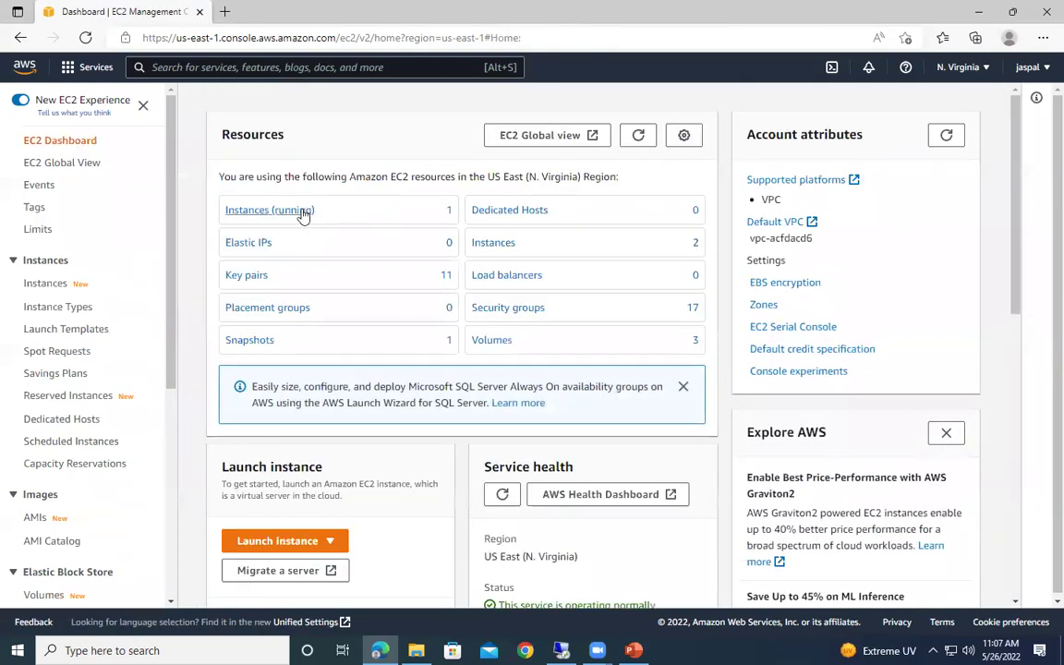
pyautogui.click(270, 210)
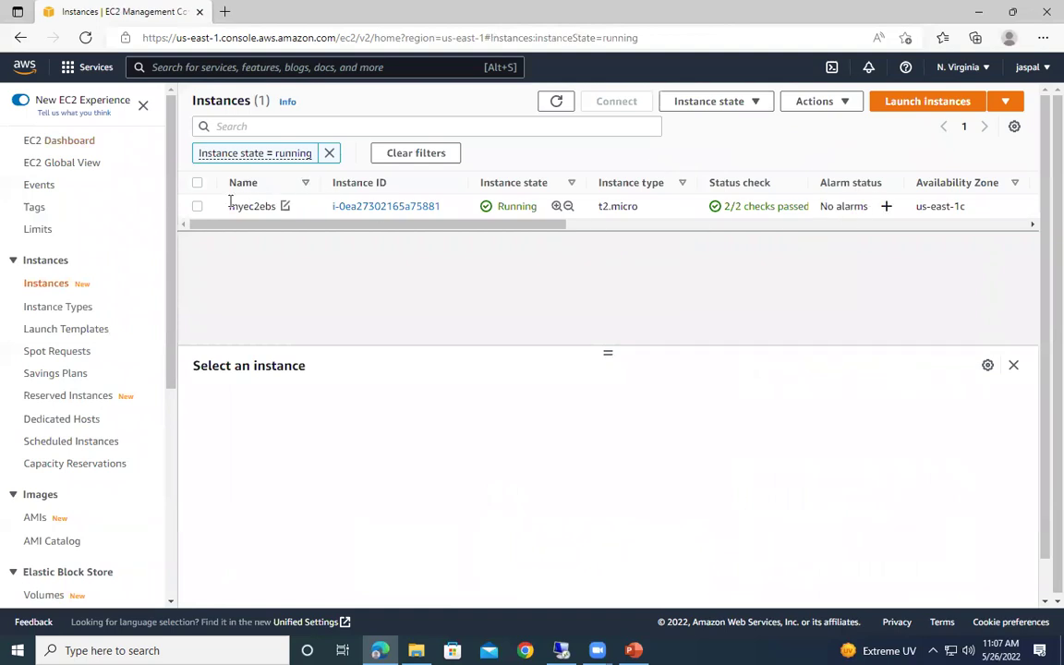
pyautogui.click(198, 208)
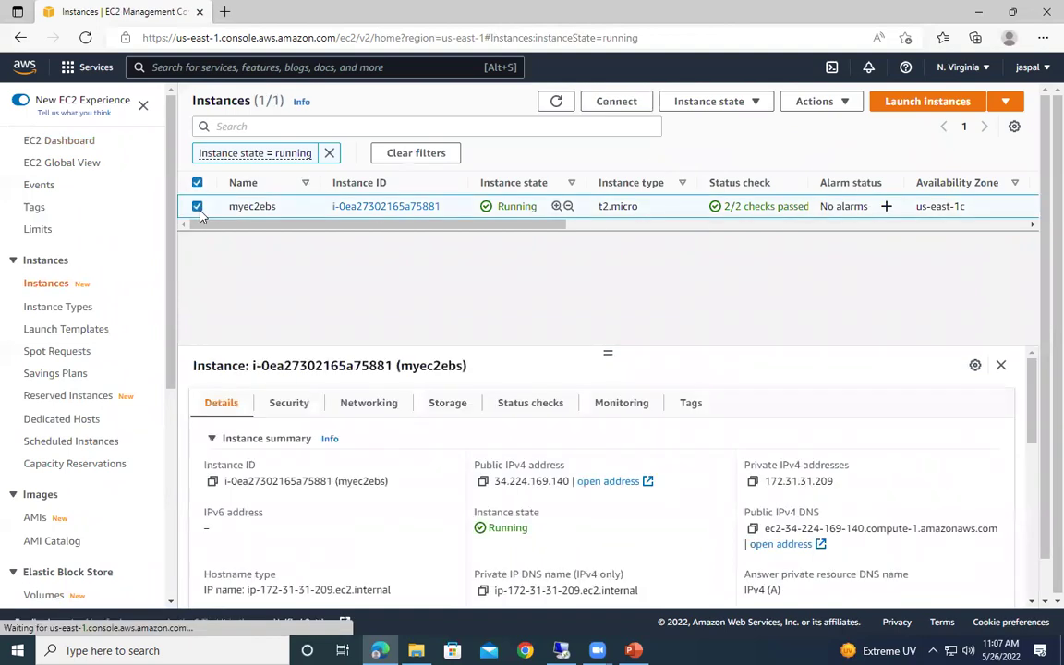
pyautogui.click(752, 104)
pyautogui.click(725, 219)
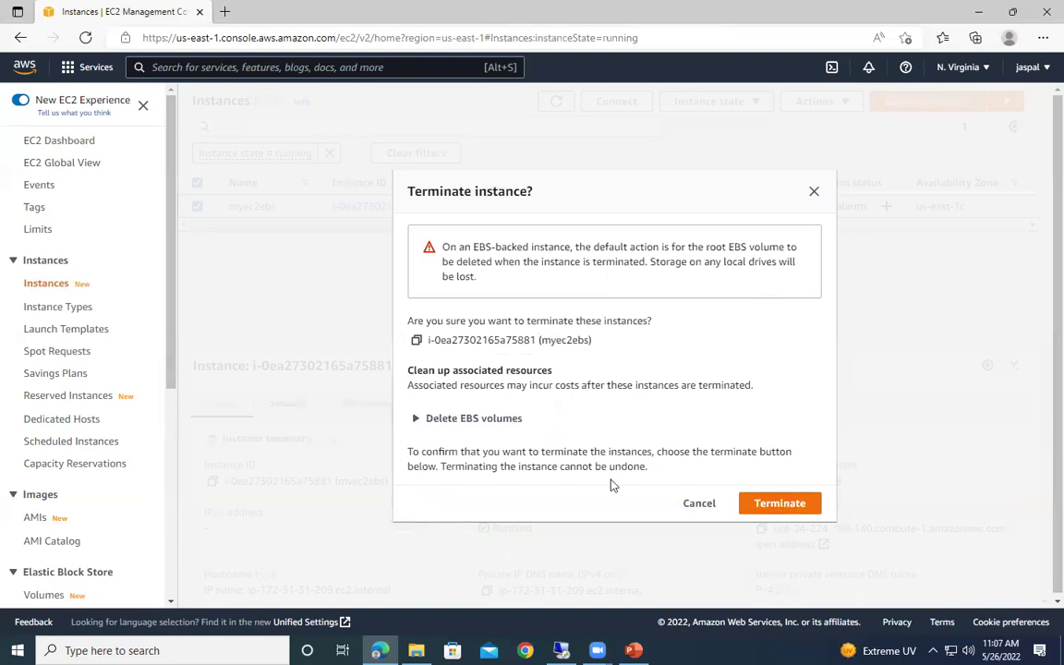
pyautogui.click(420, 424)
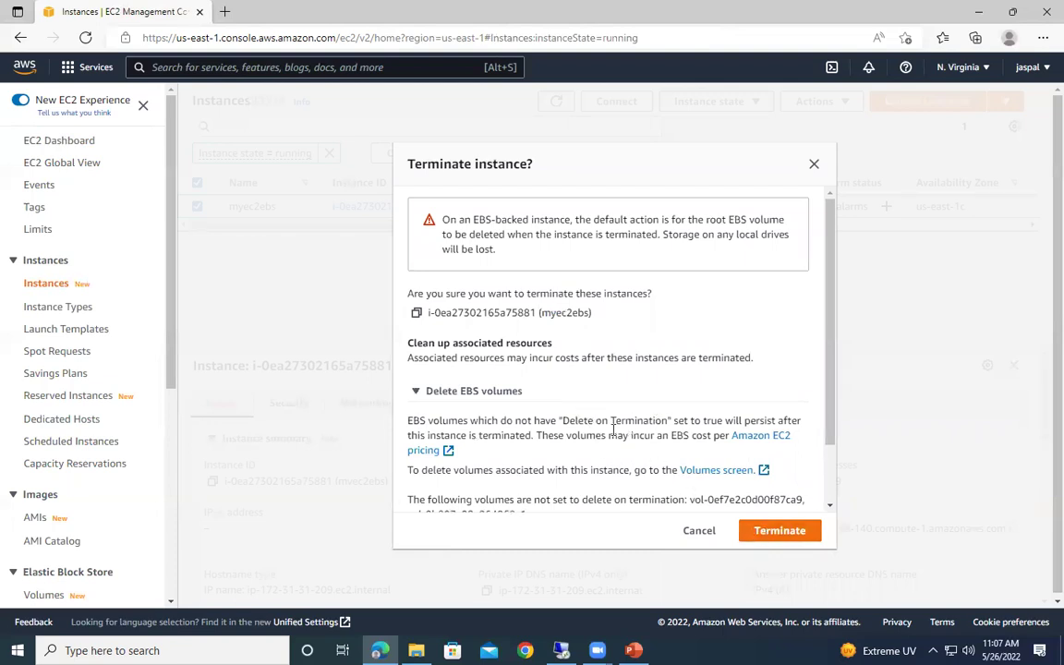
pyautogui.click(813, 165)
# Step: Examine the Delete on termination setting of each block device in the selected instance's storage details
pyautogui.scroll(-3, 437, 371)
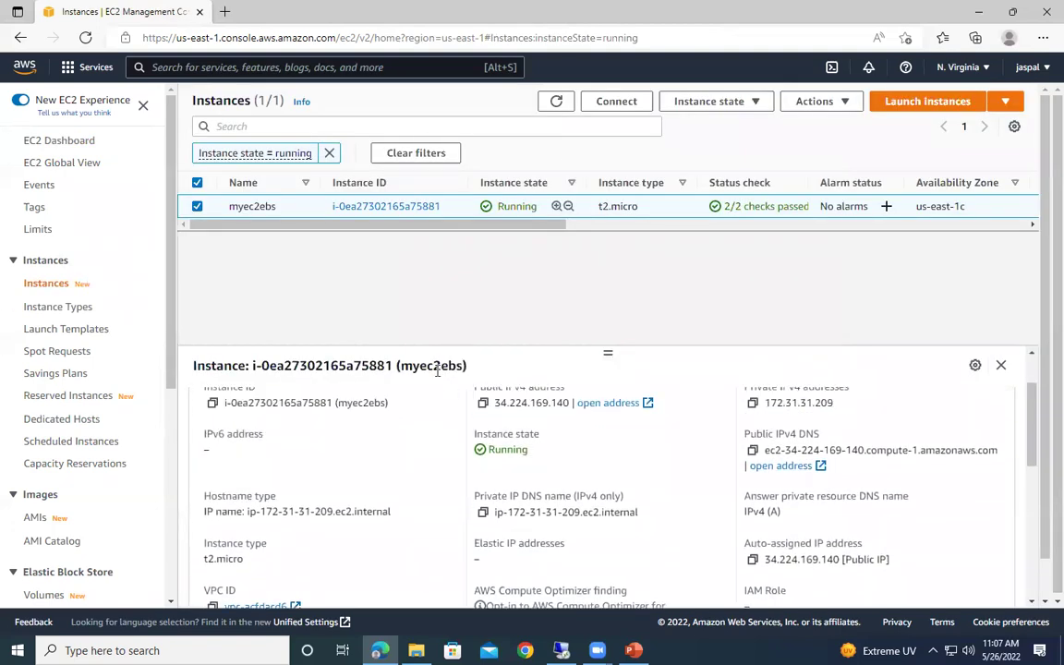
pyautogui.scroll(1, 452, 399)
pyautogui.click(448, 403)
pyautogui.scroll(-2, 694, 536)
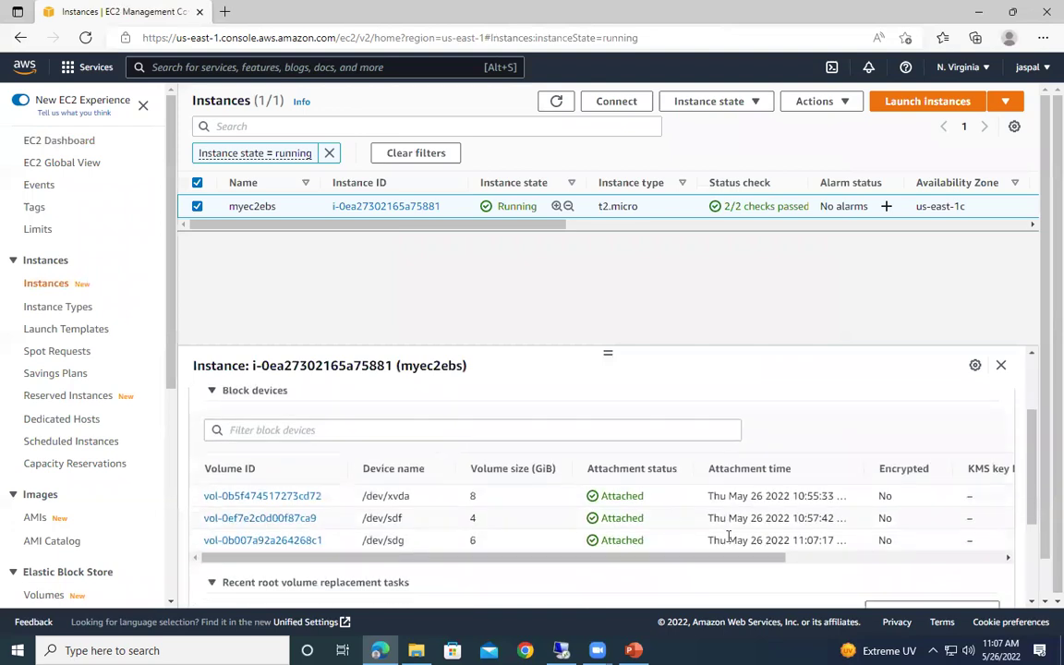
pyautogui.moveTo(573, 555); pyautogui.dragTo(925, 560)
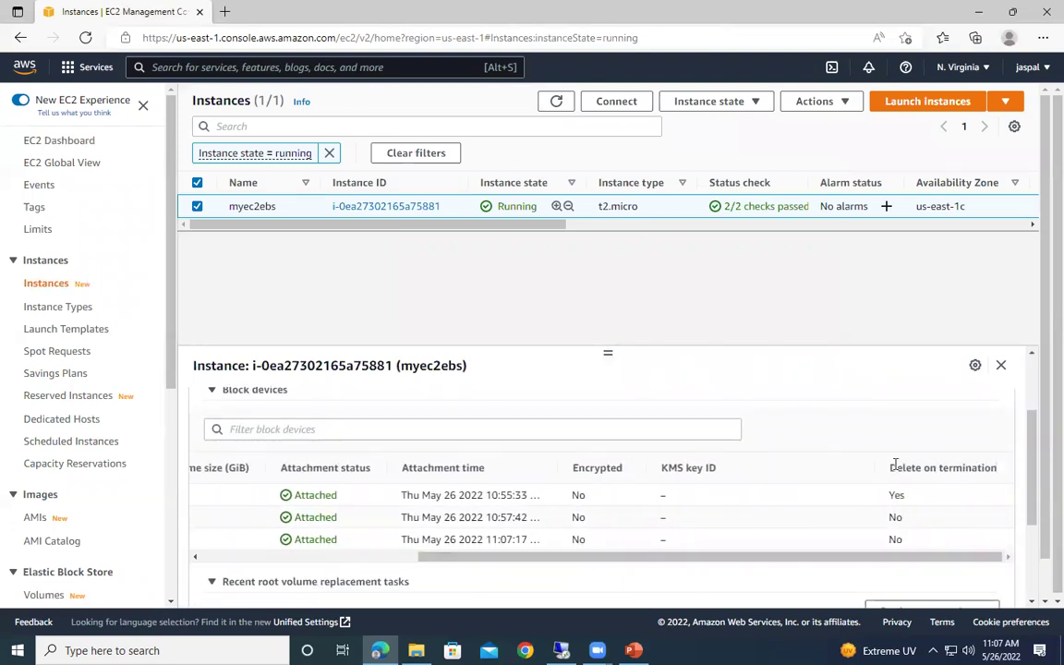
pyautogui.moveTo(895, 465); pyautogui.dragTo(990, 468)
pyautogui.doubleClick(901, 496)
pyautogui.moveTo(892, 517); pyautogui.dragTo(919, 548)
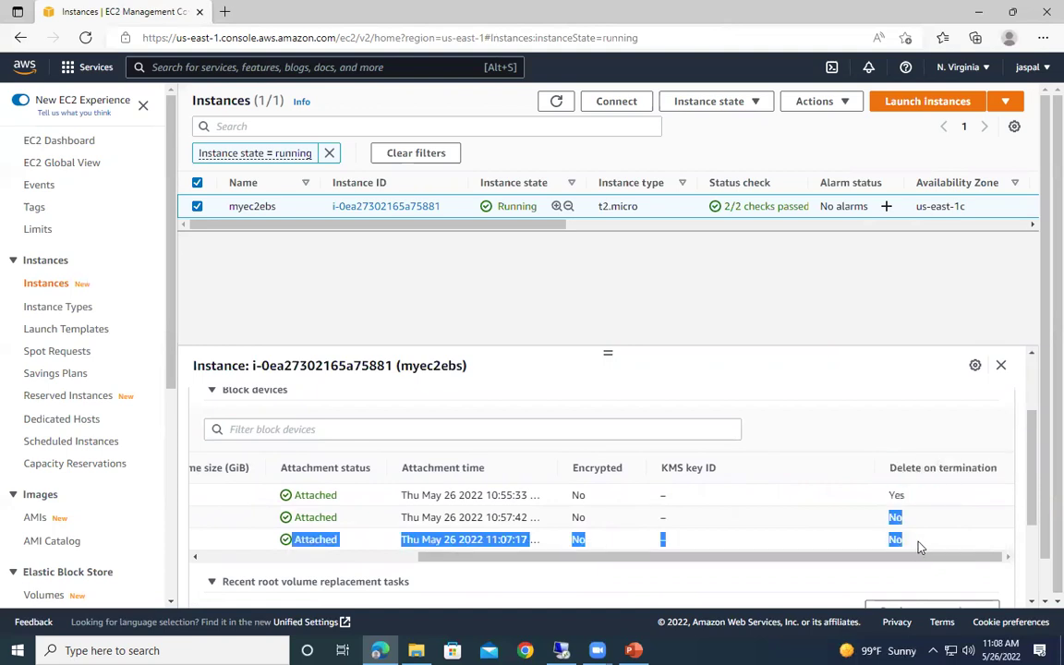
# Step: Read the Delete EBS volumes note for myec2ebs, terminate the instance, and refresh the instance list
pyautogui.click(750, 105)
pyautogui.click(703, 217)
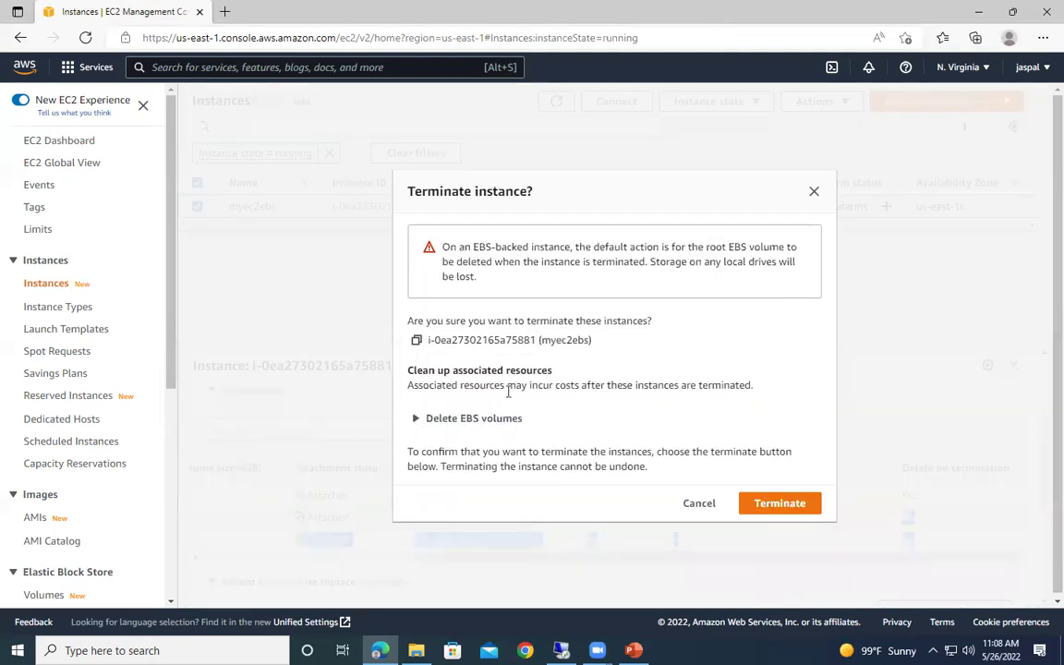
pyautogui.click(417, 420)
pyautogui.moveTo(421, 421); pyautogui.dragTo(523, 450)
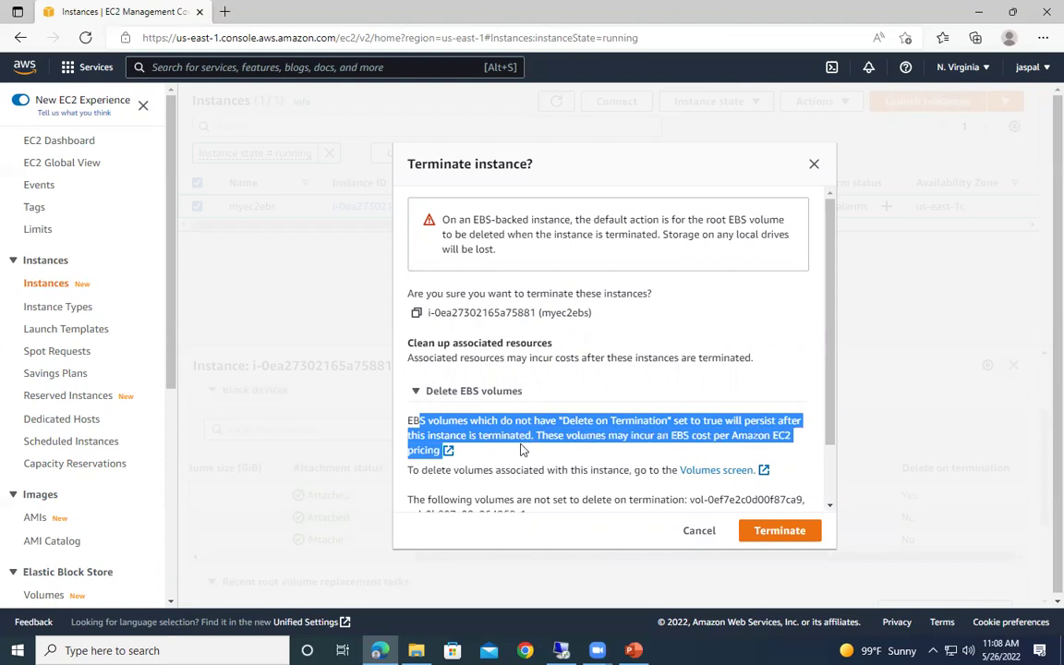
pyautogui.click(780, 531)
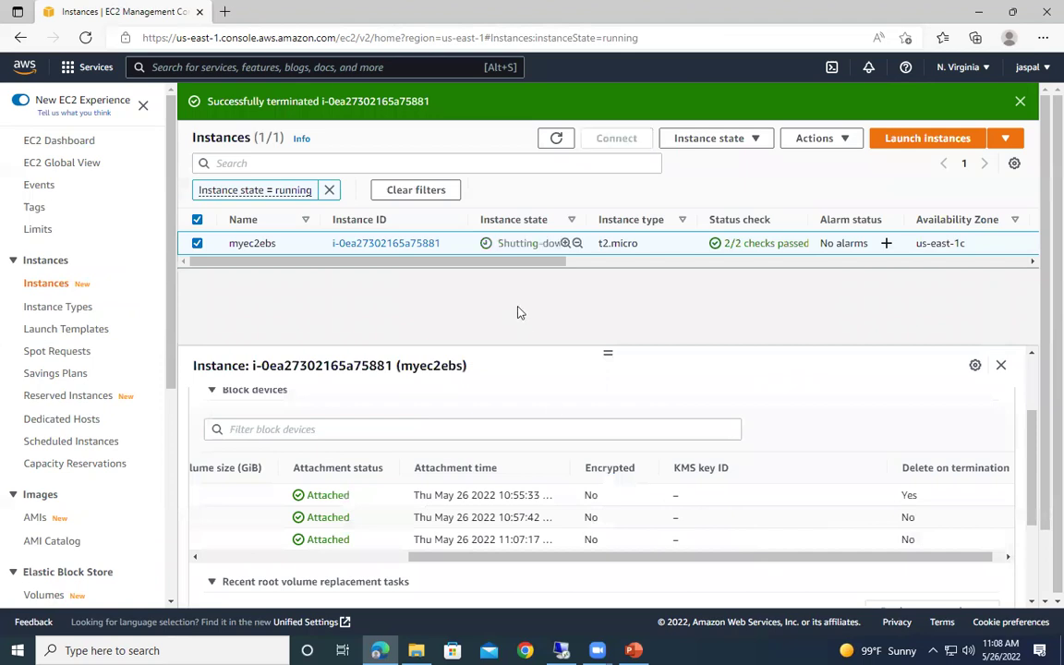
pyautogui.click(555, 138)
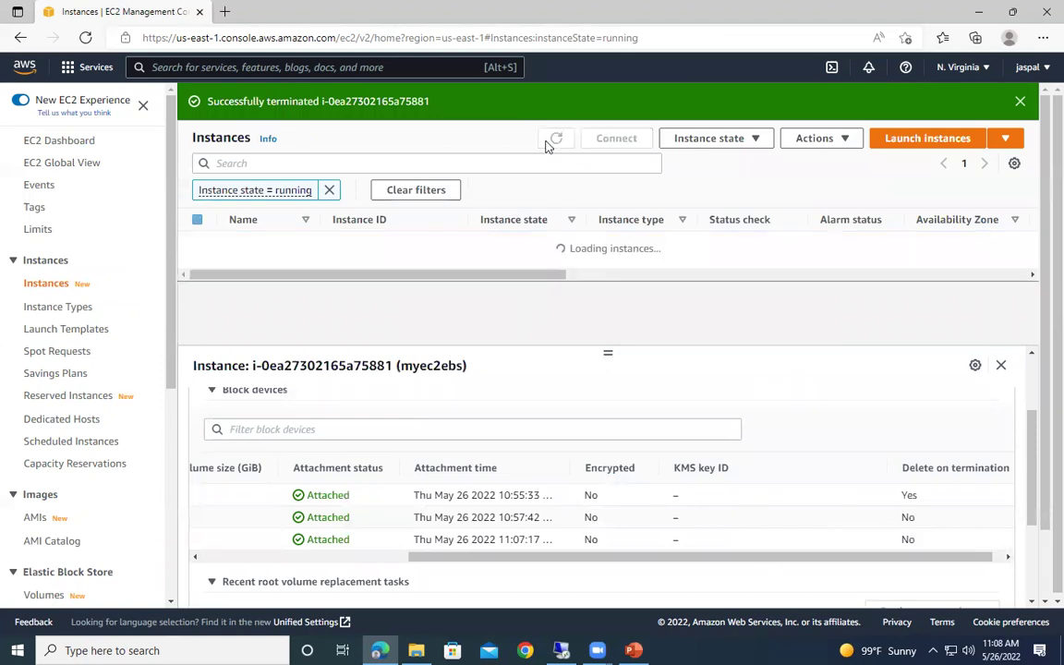
# Step: Review the terminated instance's block devices, checking the volume ID and device name of the root volume
pyautogui.scroll(-2, 585, 444)
pyautogui.moveTo(450, 439); pyautogui.dragTo(259, 438)
pyautogui.scroll(-1, 86, 488)
pyautogui.scroll(-2, 86, 488)
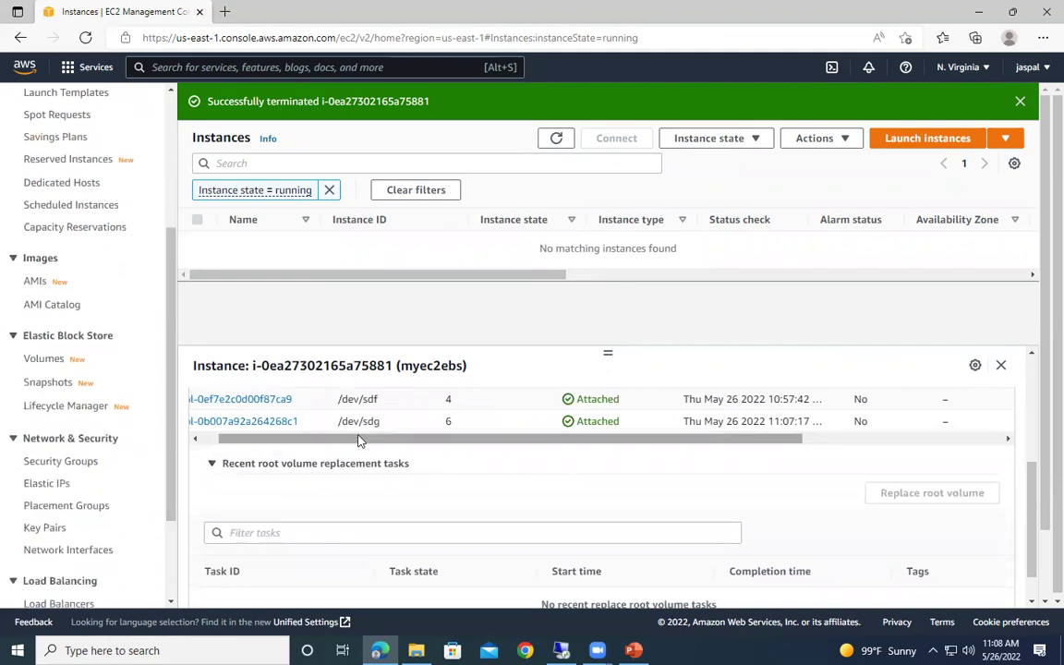
pyautogui.moveTo(359, 439); pyautogui.dragTo(334, 437)
pyautogui.scroll(1, 416, 448)
pyautogui.doubleClick(394, 456)
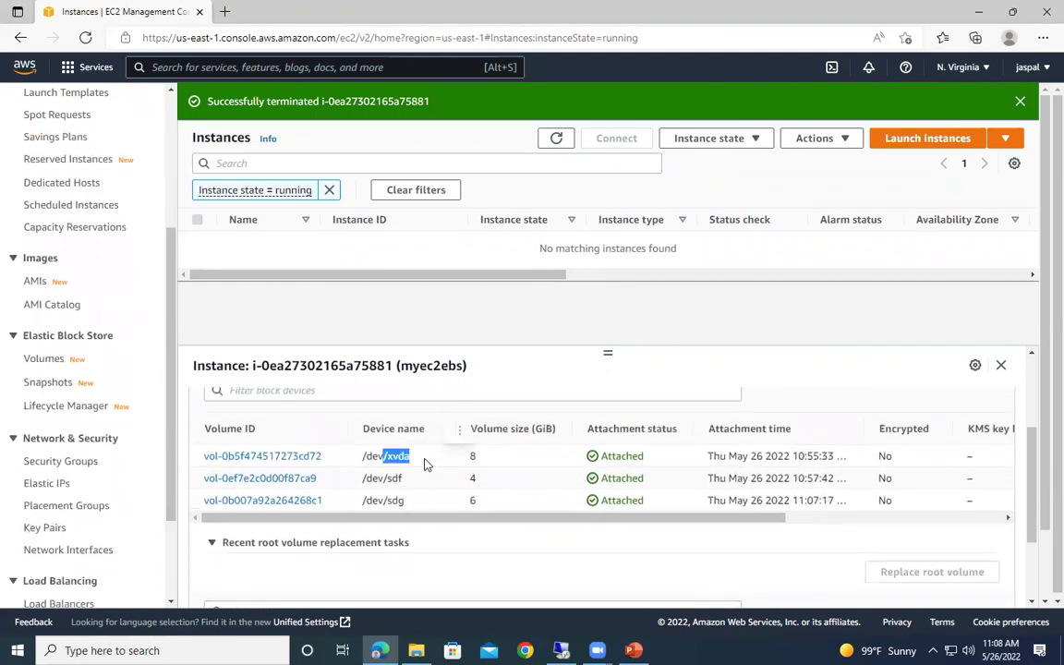
# Step: Open the list of EBS volumes and refresh it to check which volumes remain after the termination
pyautogui.click(47, 361)
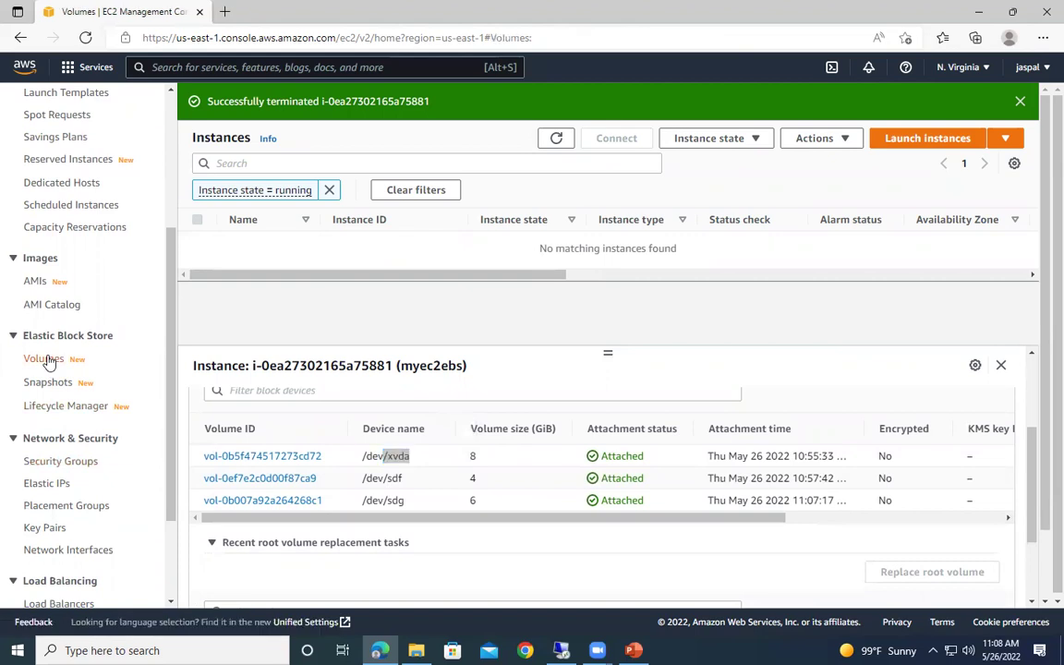
pyautogui.moveTo(420, 296); pyautogui.dragTo(294, 337)
pyautogui.click(820, 130)
pyautogui.click(822, 130)
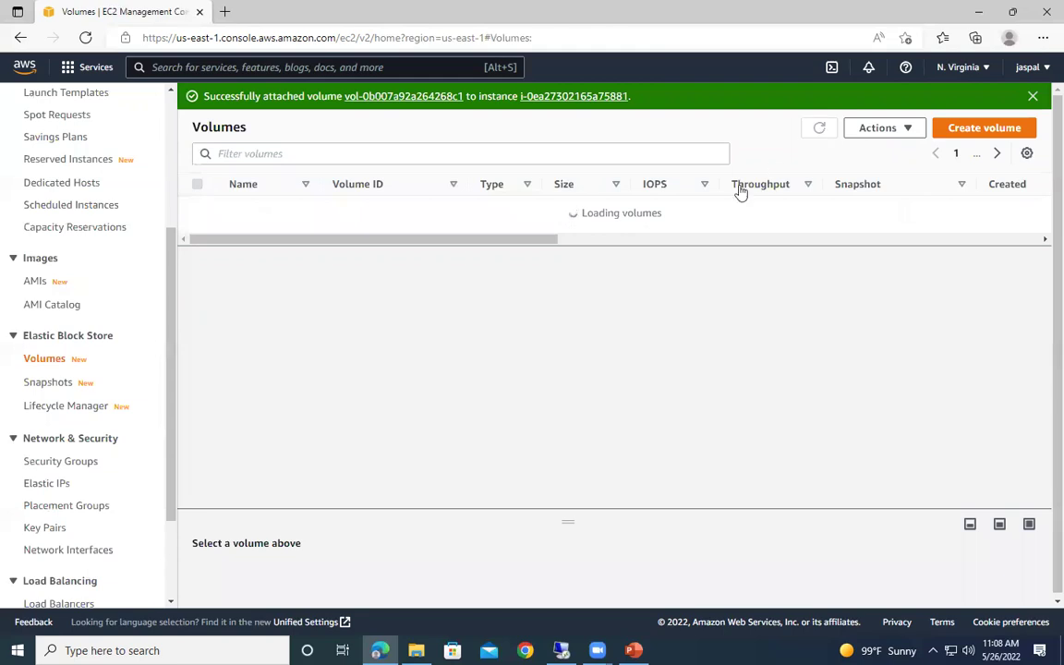
# Step: Refresh the EBS volumes list again to check whether the terminated instance's root volume is still present
pyautogui.moveTo(540, 209); pyautogui.dragTo(970, 214)
pyautogui.click(818, 129)
pyautogui.click(818, 130)
pyautogui.click(816, 128)
# Step: Open the running instances from the EC2 dashboard and refresh the list to check for instances still running
pyautogui.scroll(3, 69, 277)
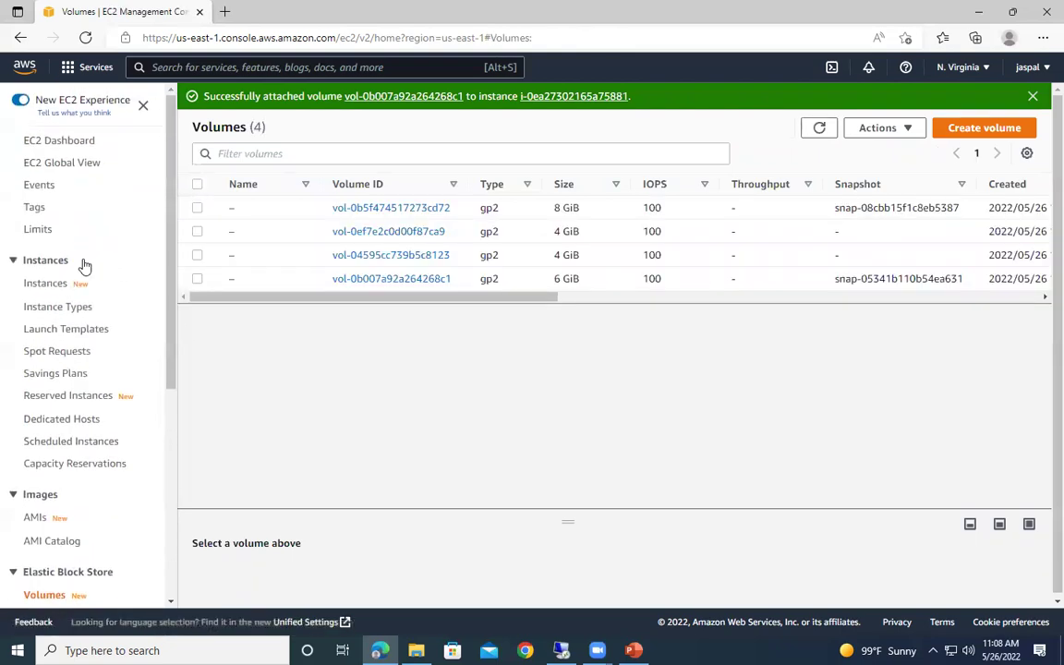
pyautogui.click(52, 143)
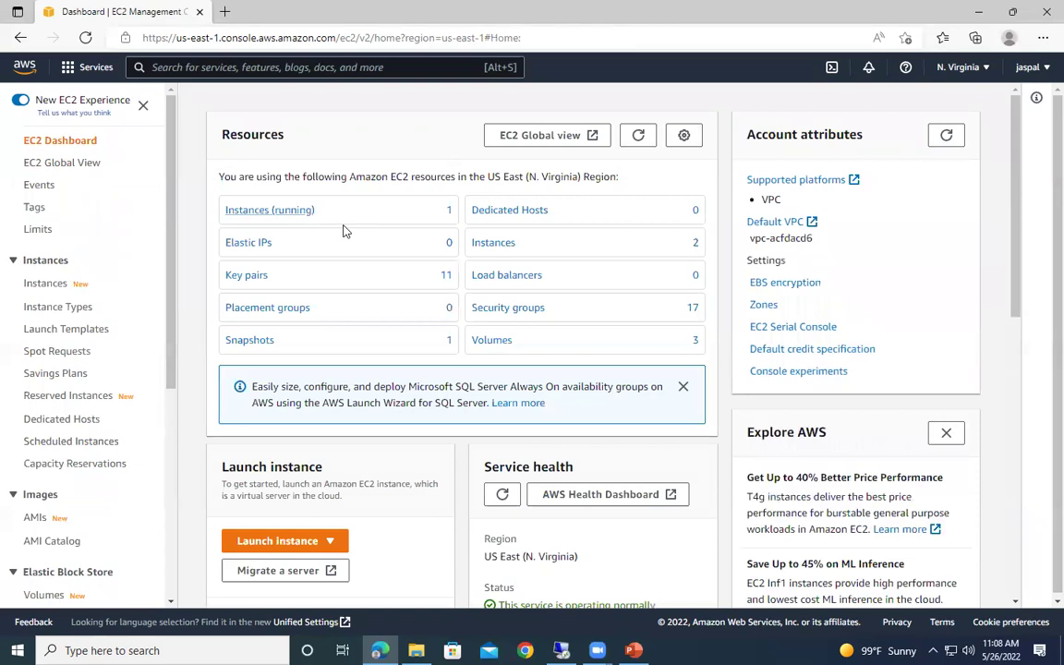
pyautogui.click(277, 211)
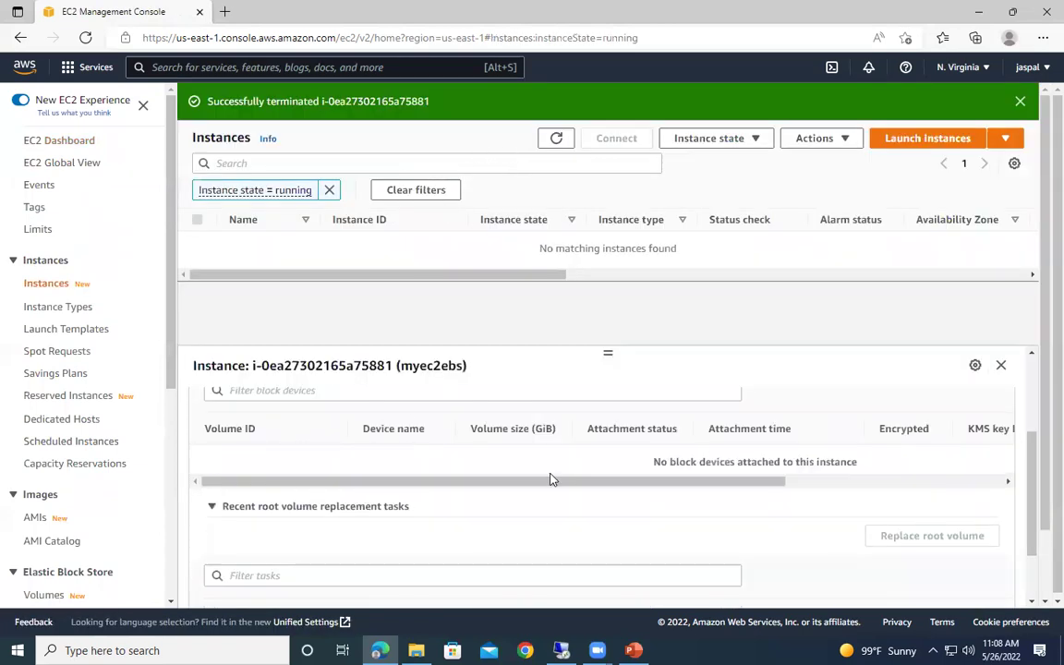
pyautogui.click(554, 140)
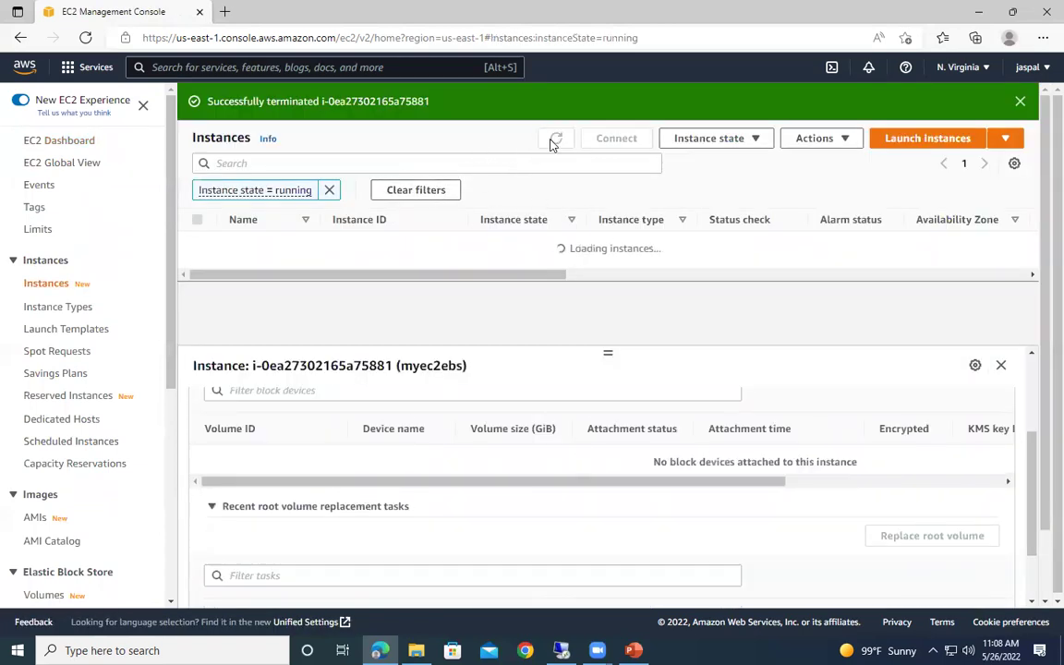
pyautogui.doubleClick(555, 139)
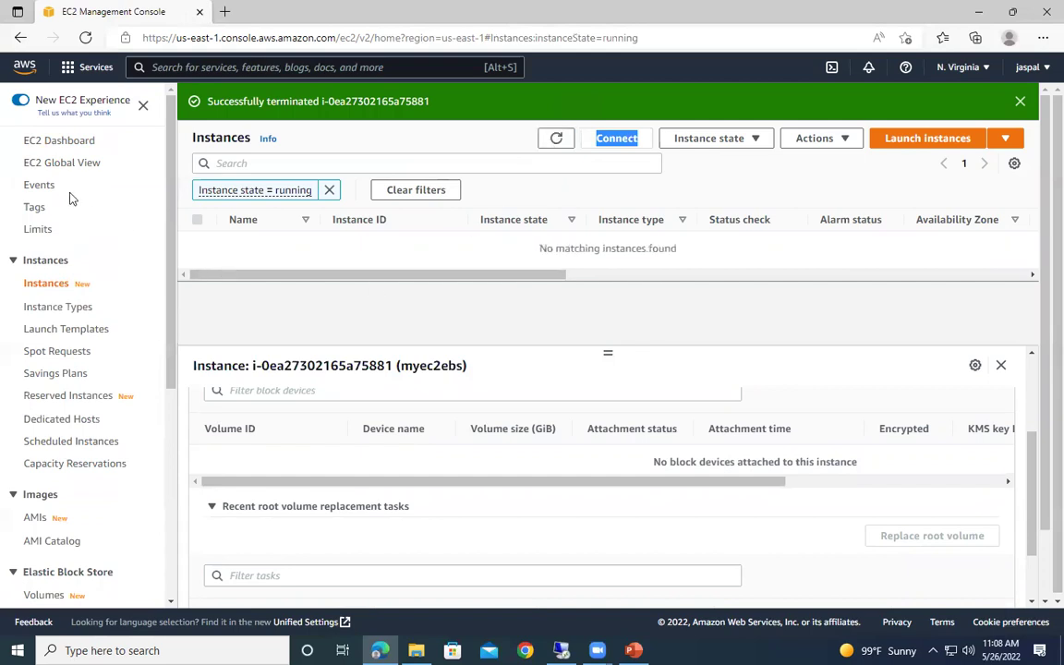
# Step: Return to the EBS volumes list and refresh it to see which volumes persist after the termination
pyautogui.scroll(-2, 57, 305)
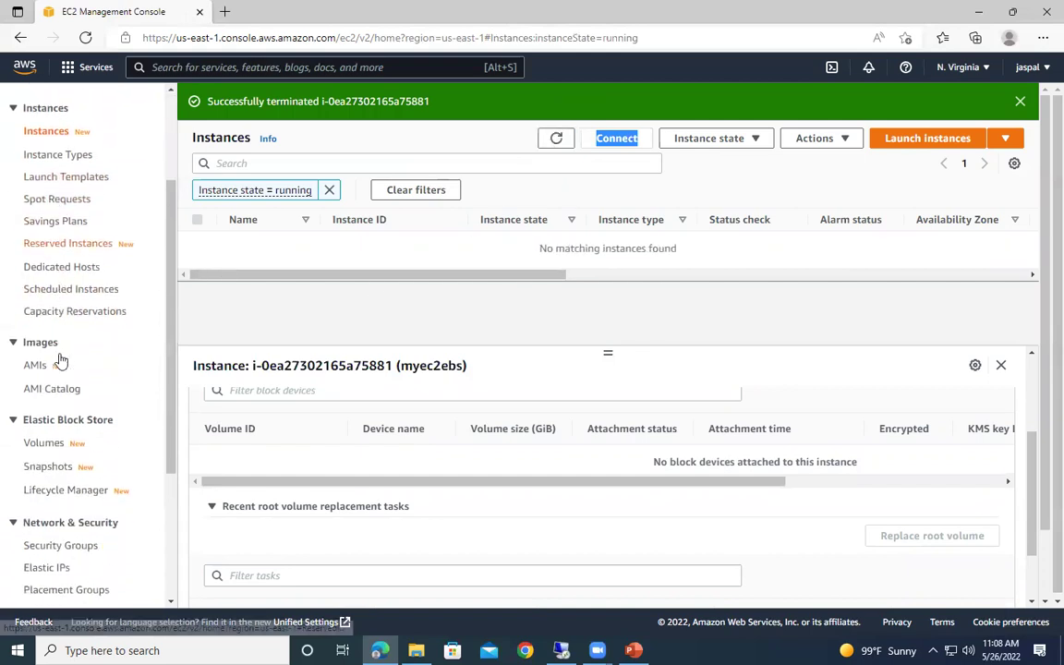
pyautogui.click(43, 439)
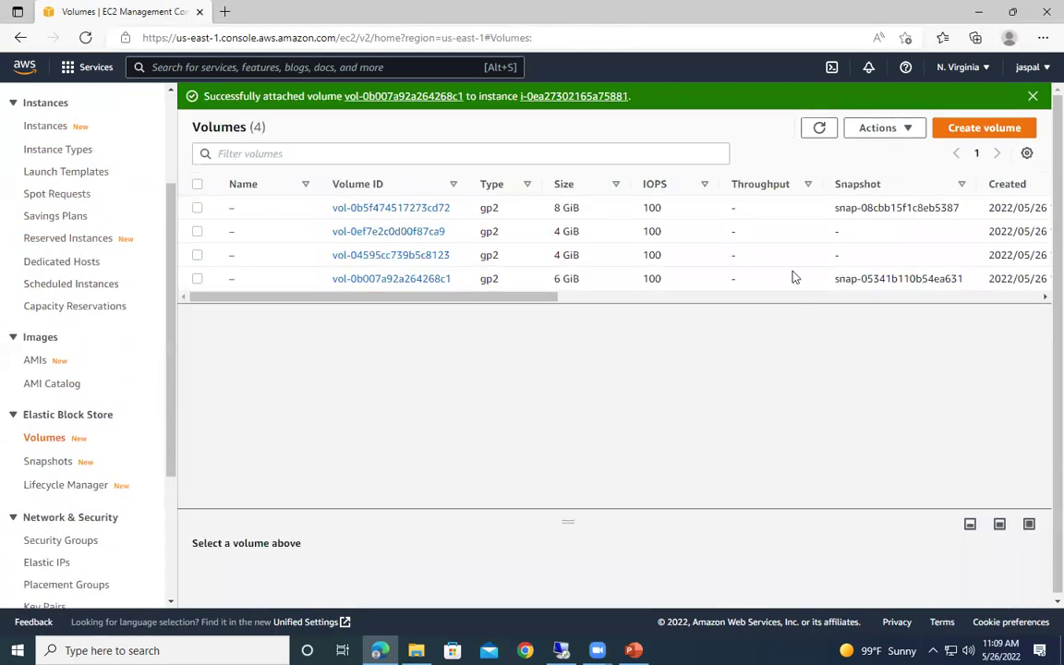
pyautogui.moveTo(441, 294); pyautogui.dragTo(589, 316)
pyautogui.click(818, 127)
pyautogui.moveTo(636, 272); pyautogui.dragTo(383, 328)
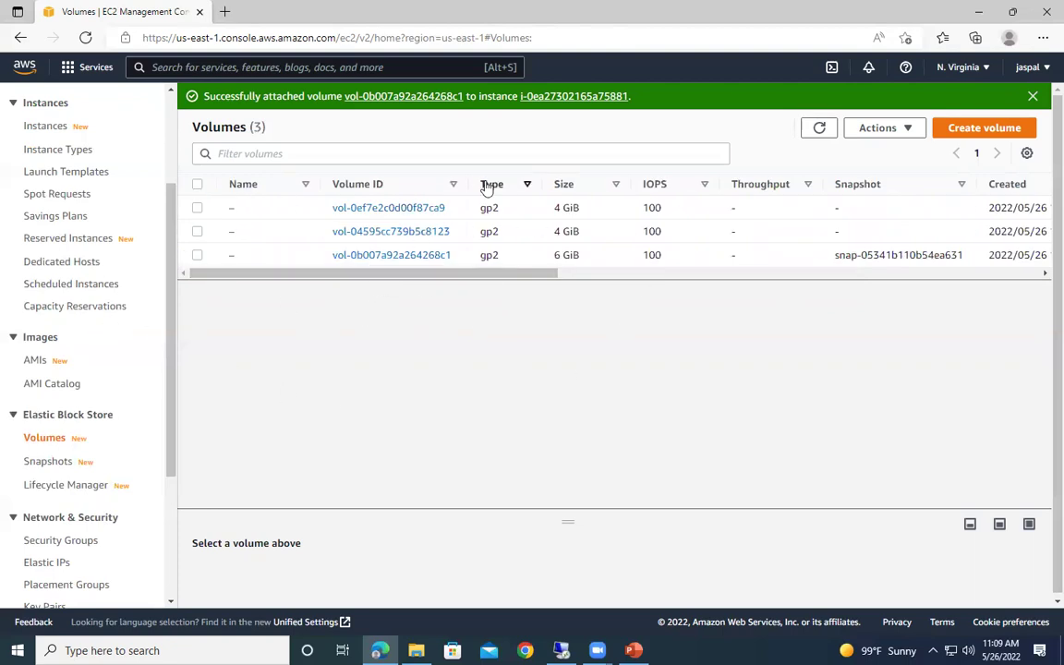
# Step: Select all three remaining EBS volumes and delete them, entering "delete" as the confirmation
pyautogui.click(198, 185)
pyautogui.click(907, 130)
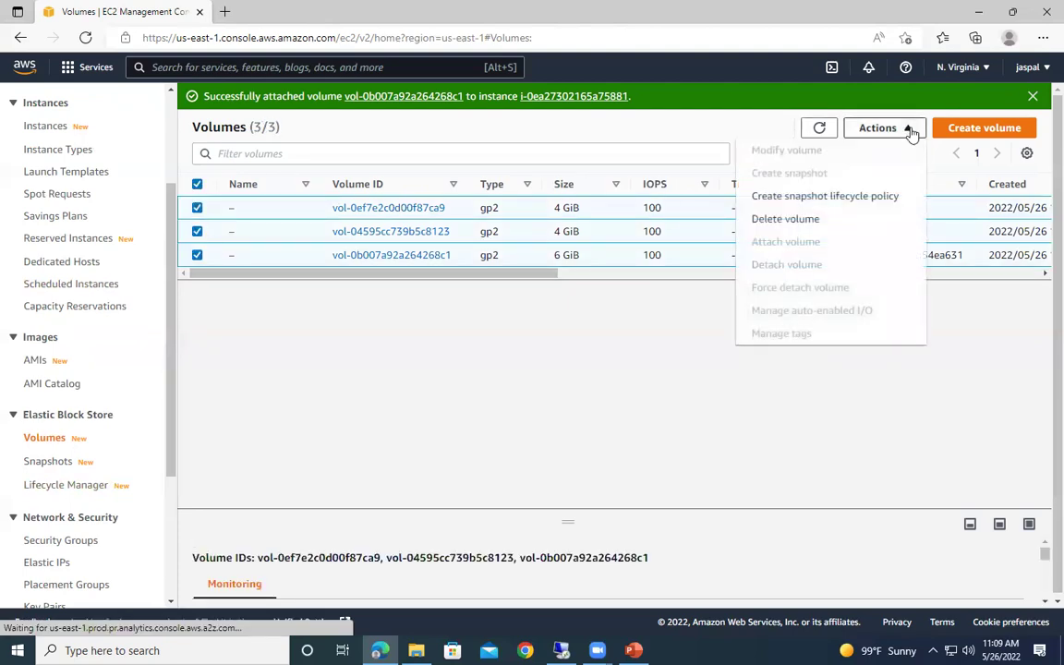
pyautogui.click(785, 216)
pyautogui.click(543, 430)
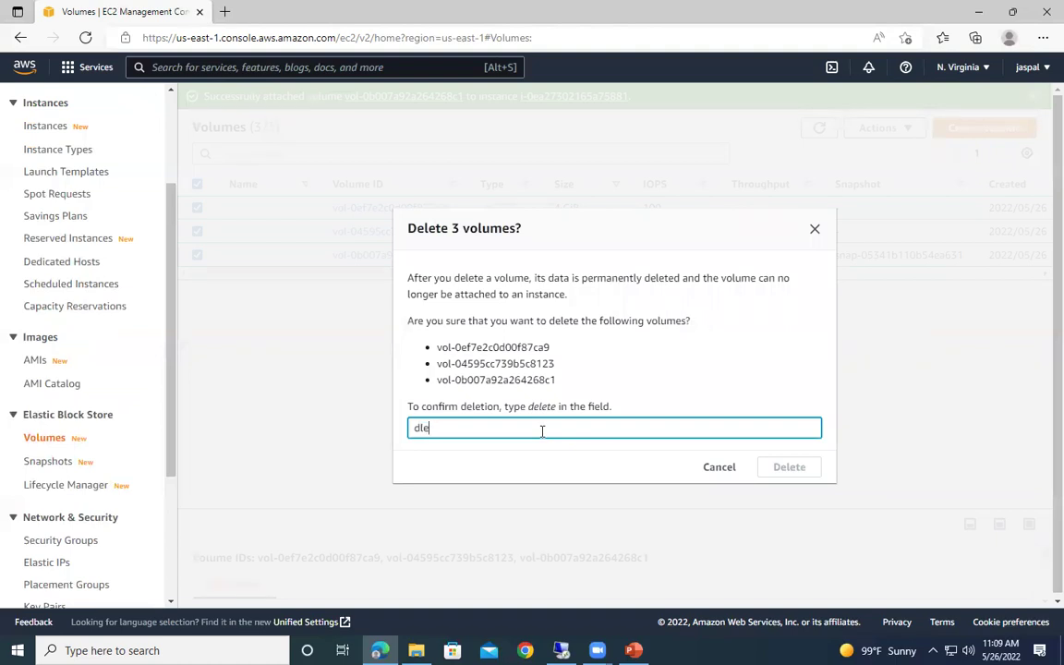
pyautogui.write('delete')
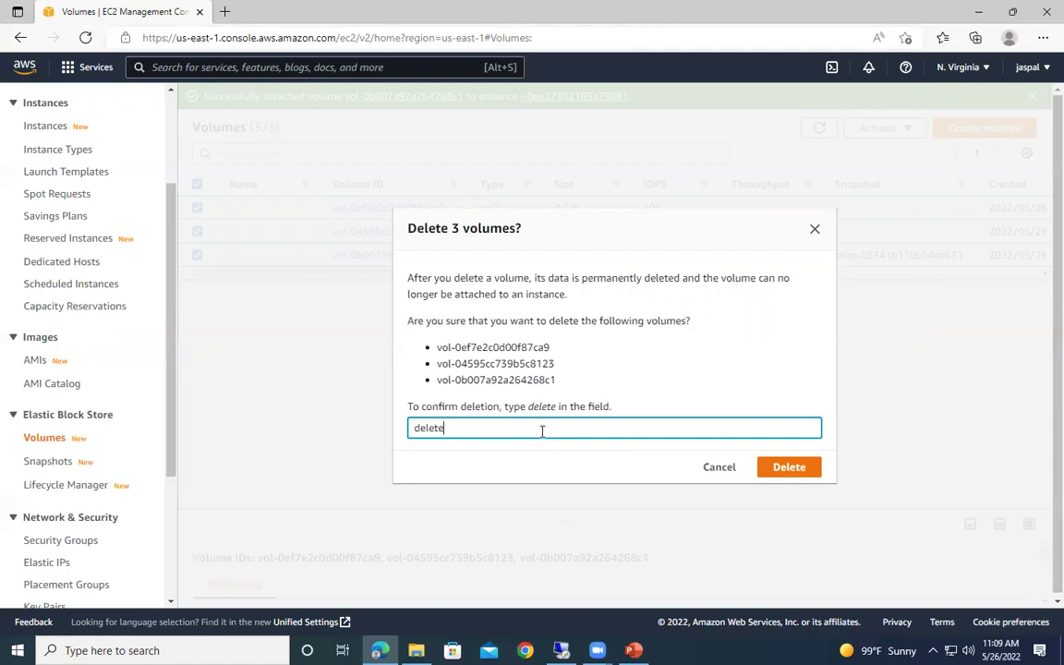
pyautogui.click(789, 469)
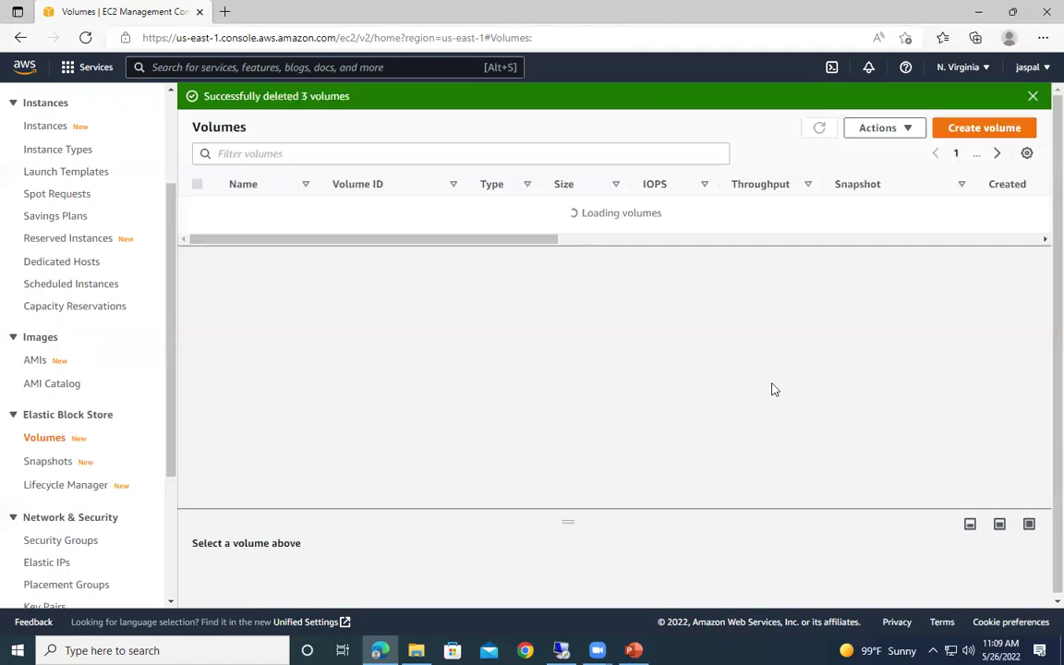
# Step: Open the EBS snapshots list and delete the snapshot snap-05341b110b54ea631
pyautogui.click(54, 463)
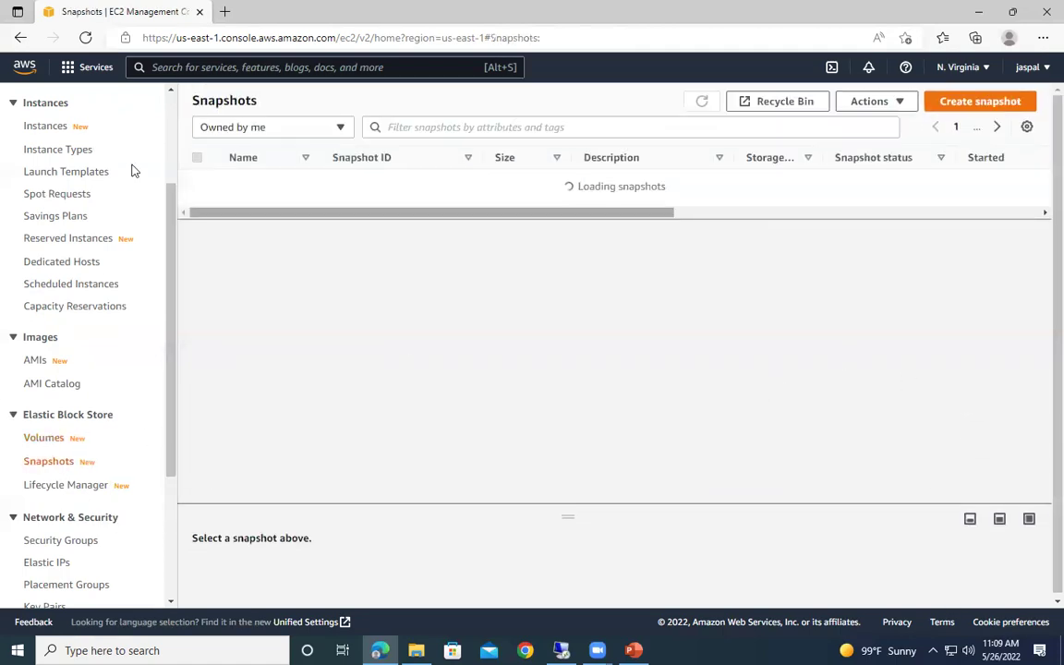
pyautogui.click(198, 182)
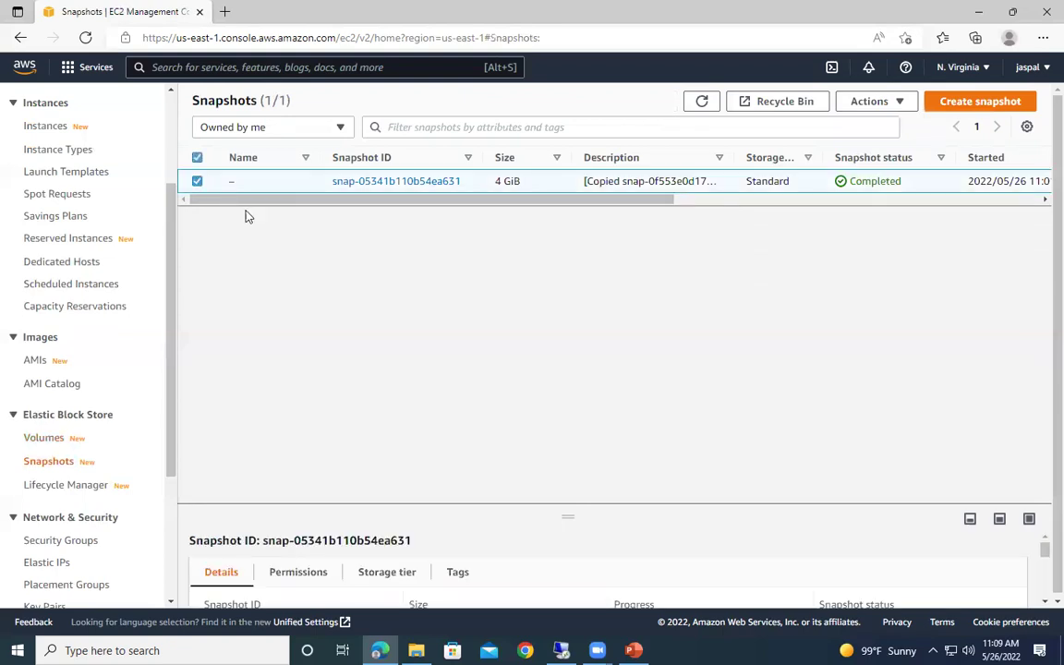
pyautogui.click(893, 103)
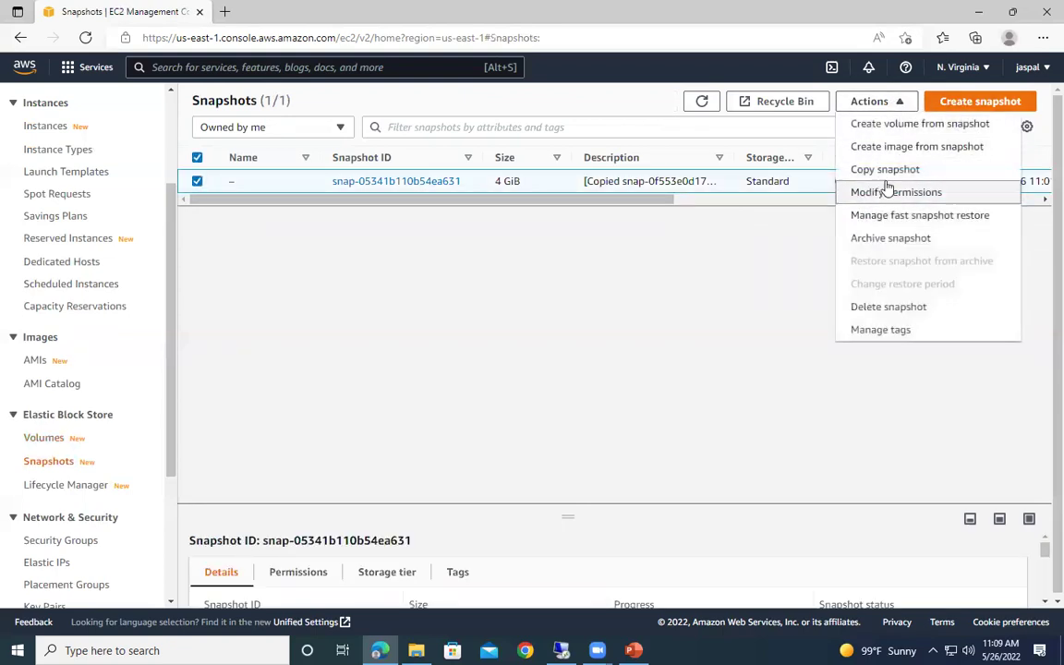
pyautogui.click(877, 306)
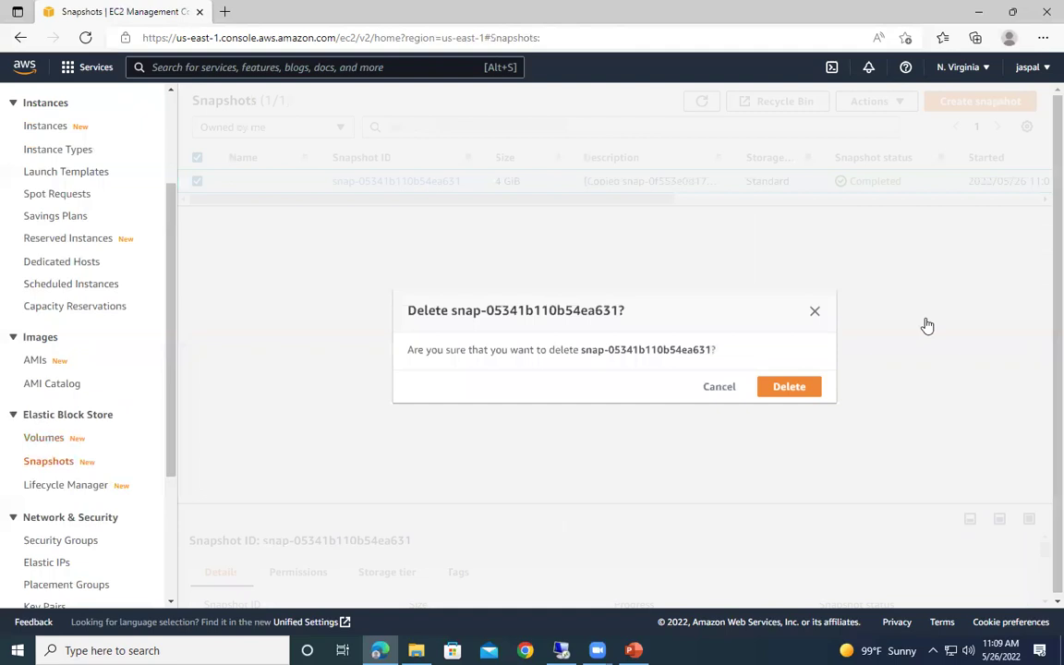
pyautogui.click(793, 391)
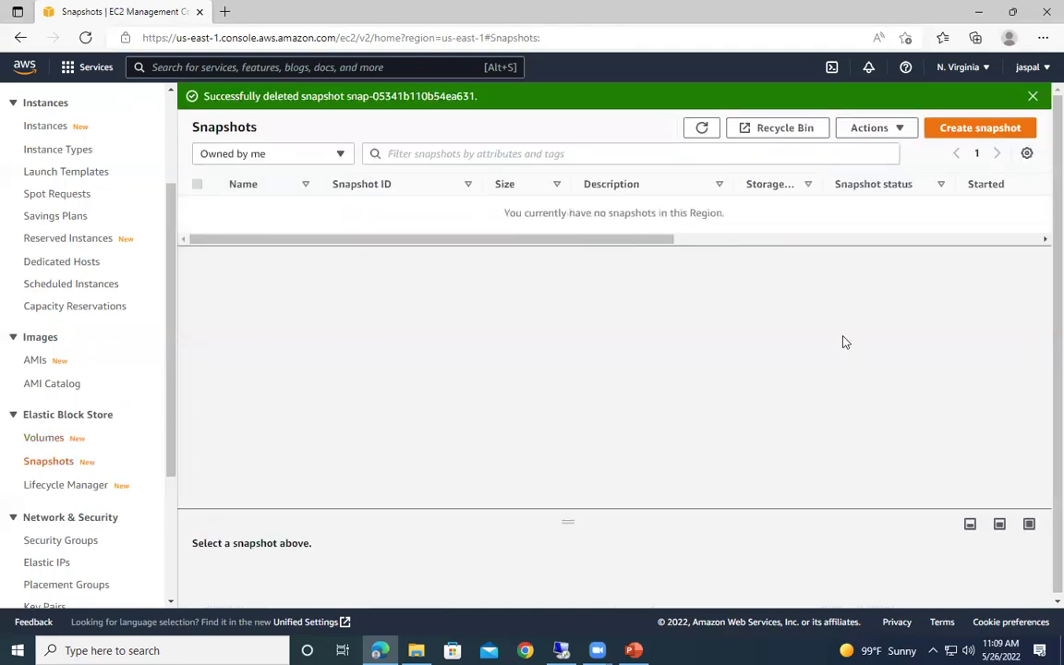
# Step: Look for the deleted snapshot among the Recycle Bin resources and examine the retention period of retention rule re1
pyautogui.click(770, 127)
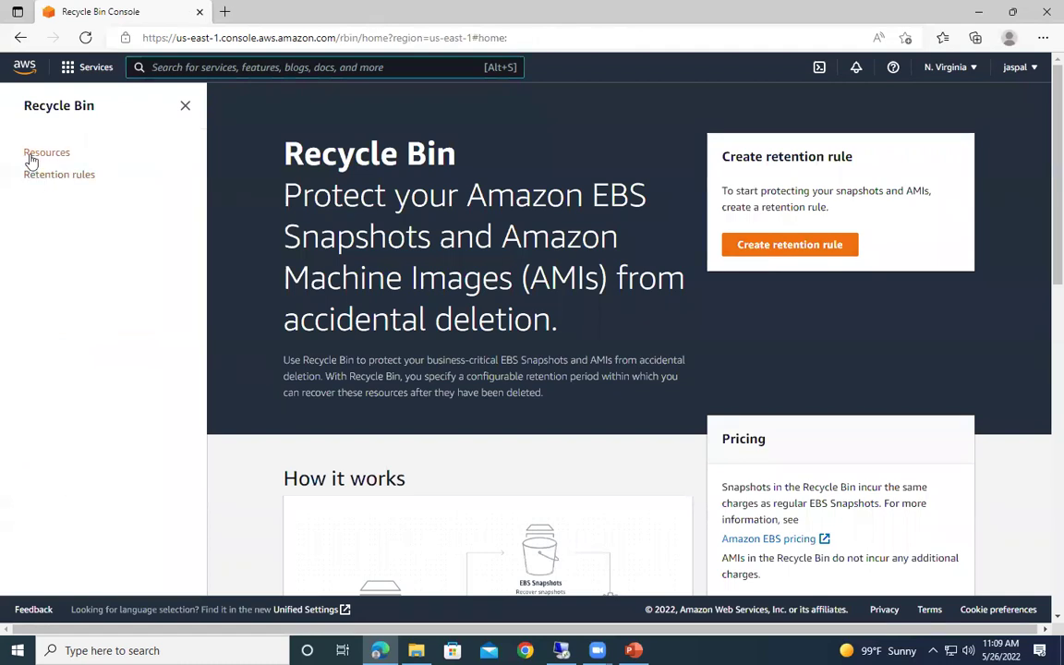
pyautogui.click(31, 157)
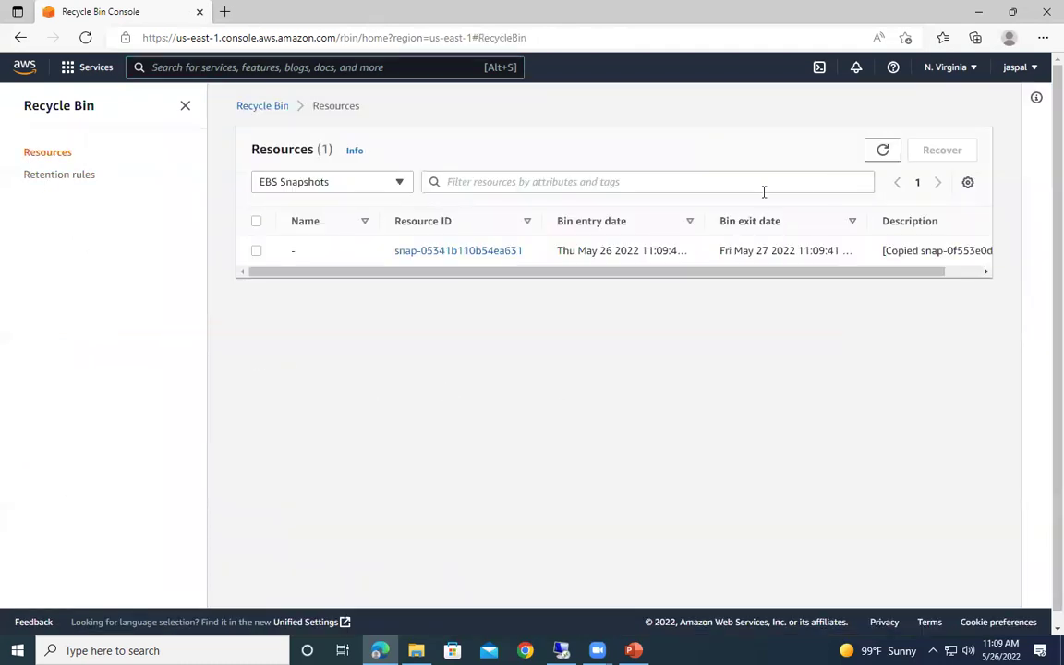
pyautogui.click(72, 173)
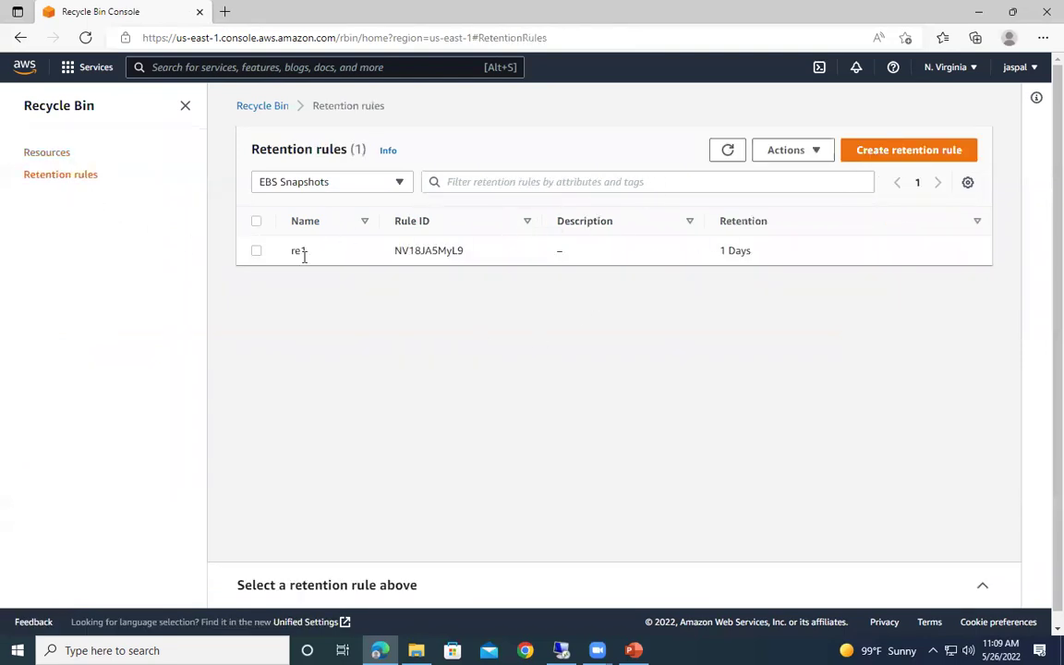
pyautogui.click(790, 153)
pyautogui.click(425, 250)
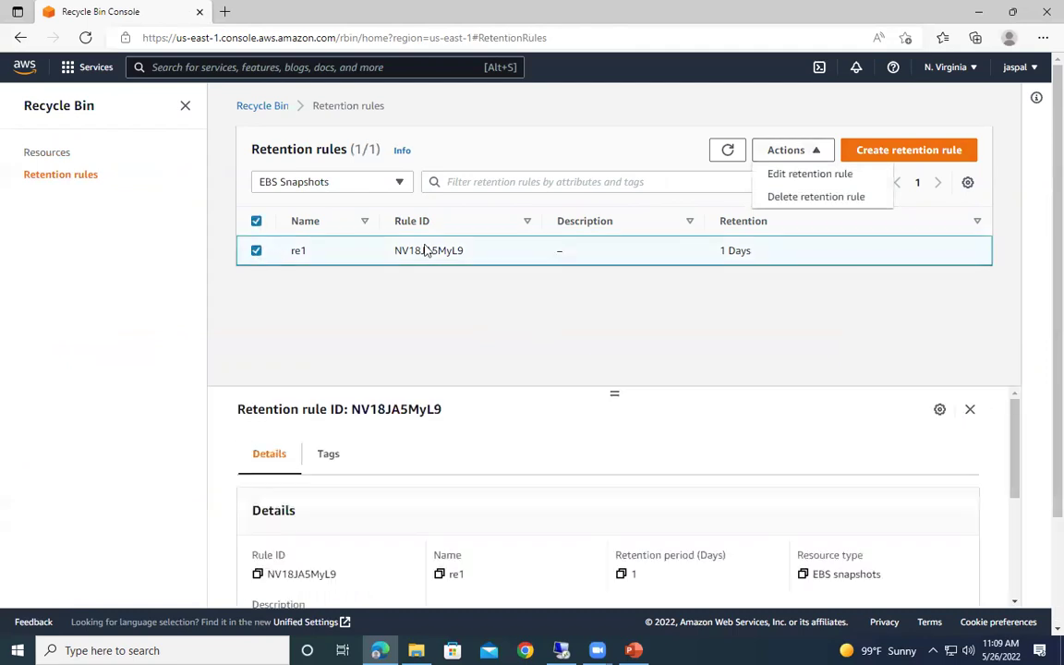
pyautogui.scroll(-1, 591, 422)
pyautogui.scroll(1, 650, 524)
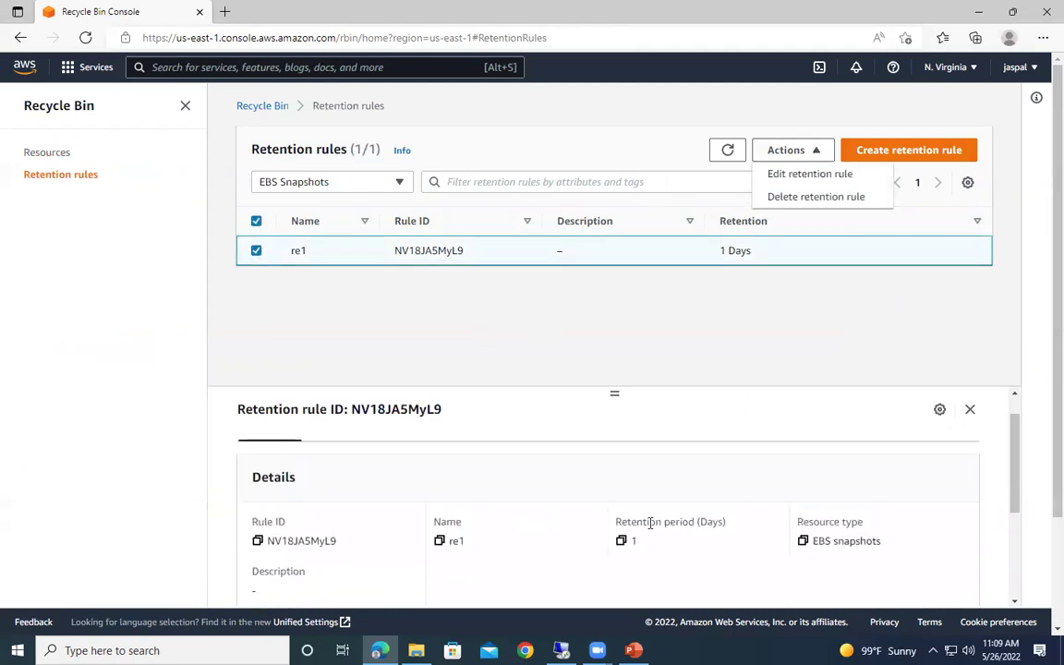
pyautogui.moveTo(619, 522); pyautogui.dragTo(688, 554)
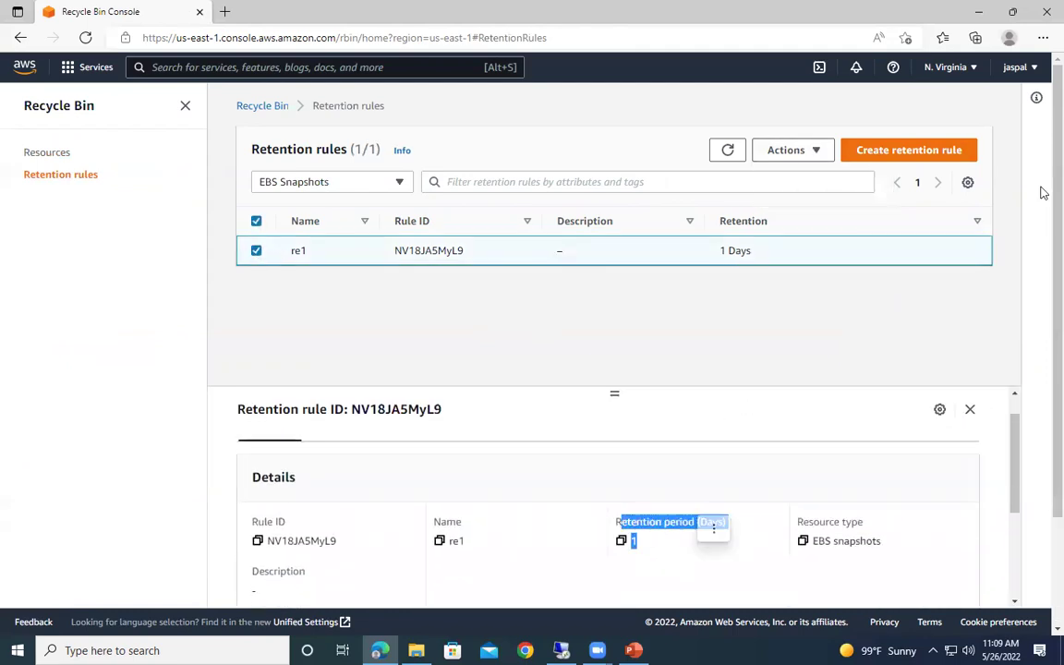
# Step: Start a search for another AWS service in the console
pyautogui.click(213, 67)
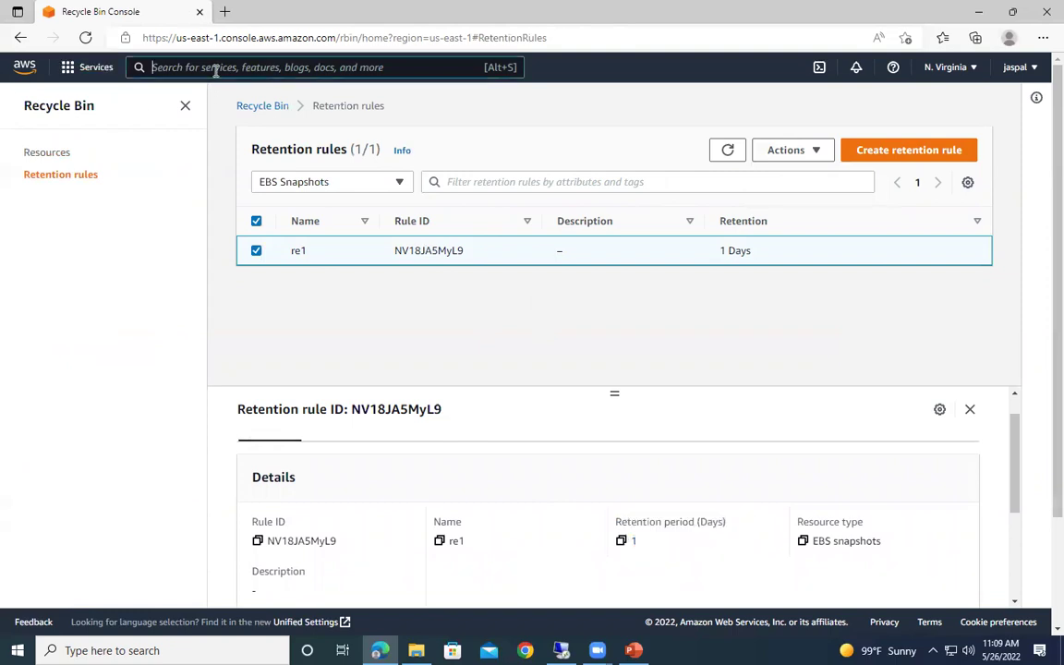